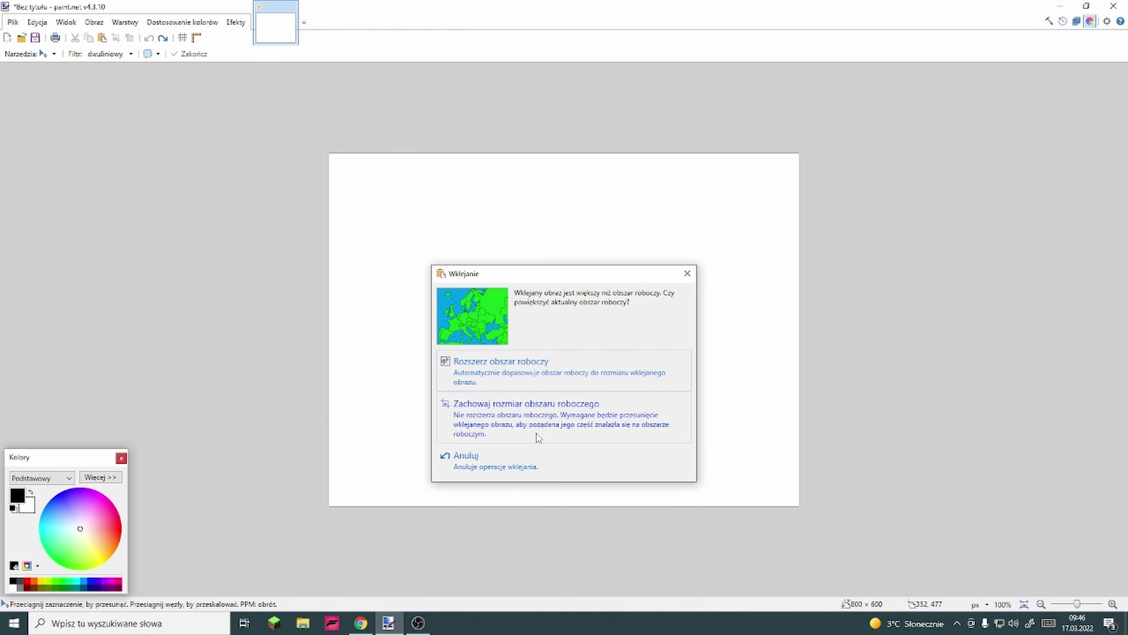
pyautogui.click(526, 426)
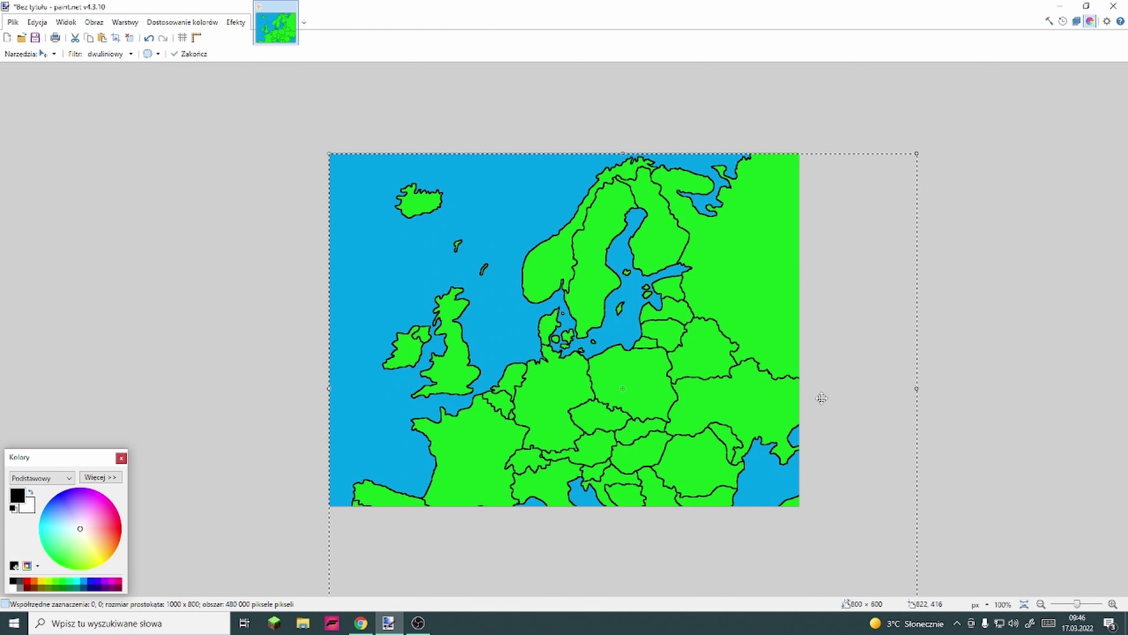
pyautogui.moveTo(900, 395); pyautogui.dragTo(800, 323)
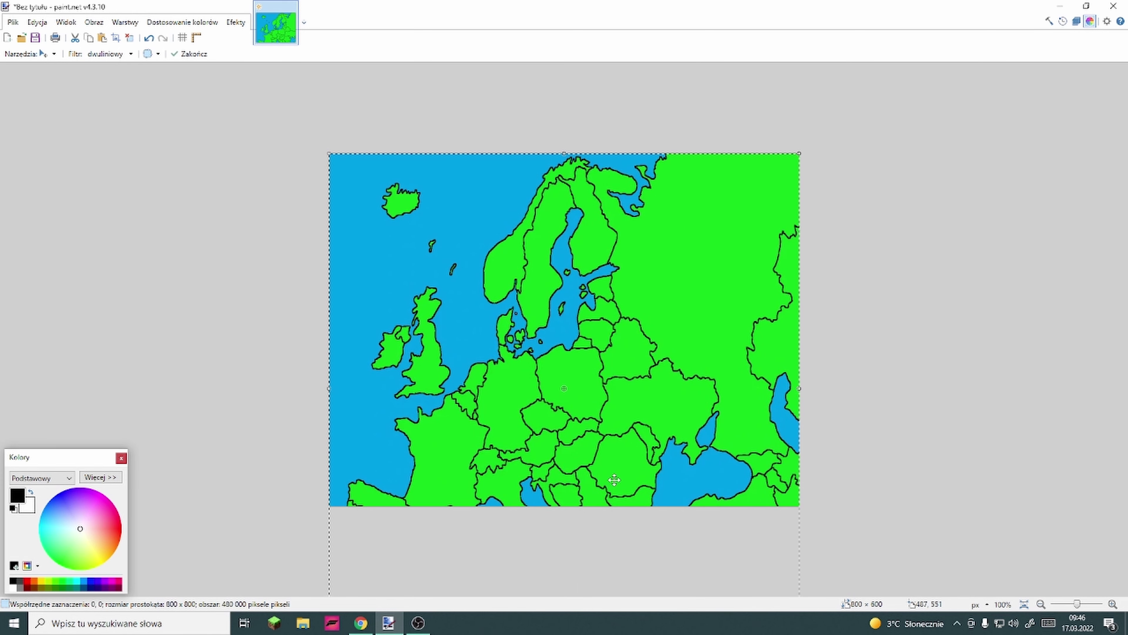
pyautogui.moveTo(706, 549)
pyautogui.mouseDown()
pyautogui.moveTo(697, 462)
pyautogui.moveTo(707, 563)
pyautogui.moveTo(706, 550)
pyautogui.mouseUp()
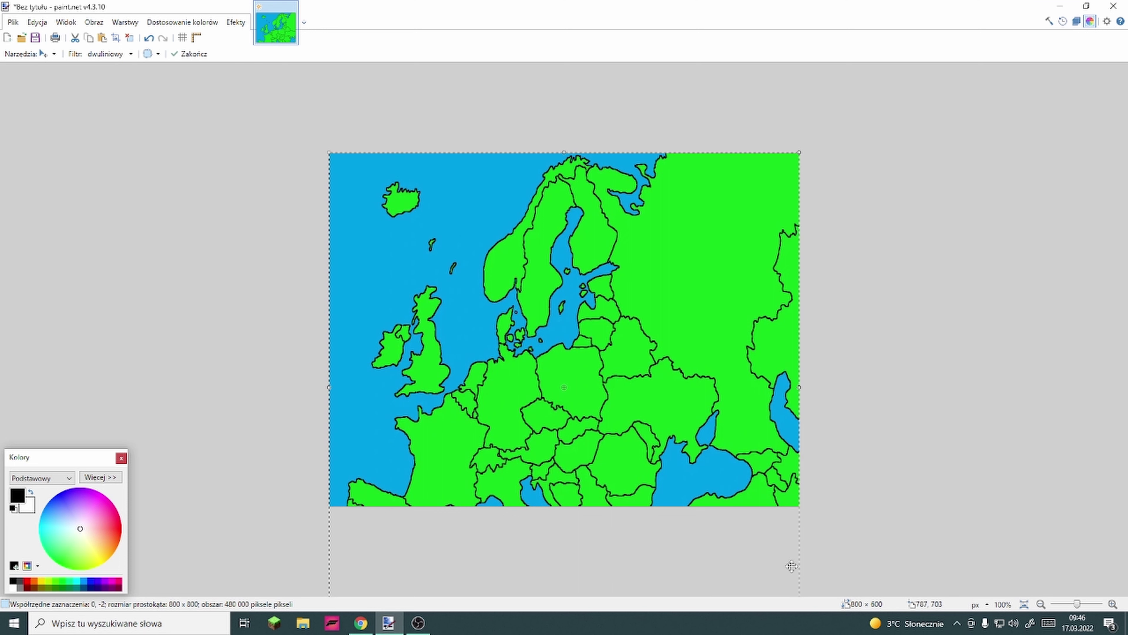
pyautogui.moveTo(798, 565); pyautogui.dragTo(802, 520)
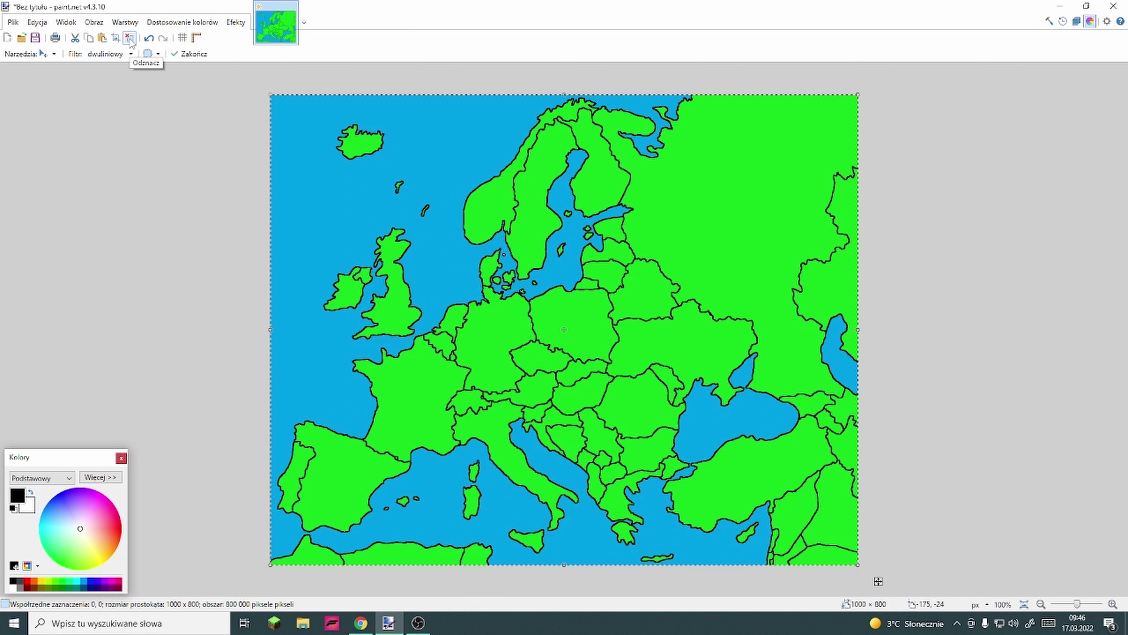
# Deselect the pasted Europe map and create a new blank image of 2000 × 2000 pixels
pyautogui.click(130, 38)
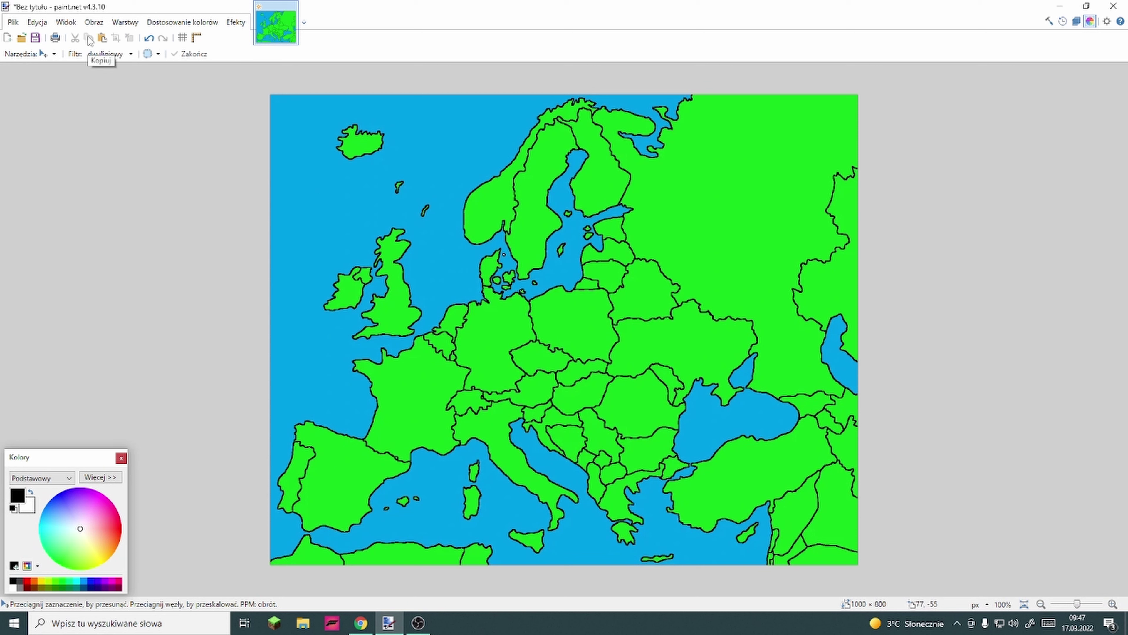
pyautogui.click(8, 39)
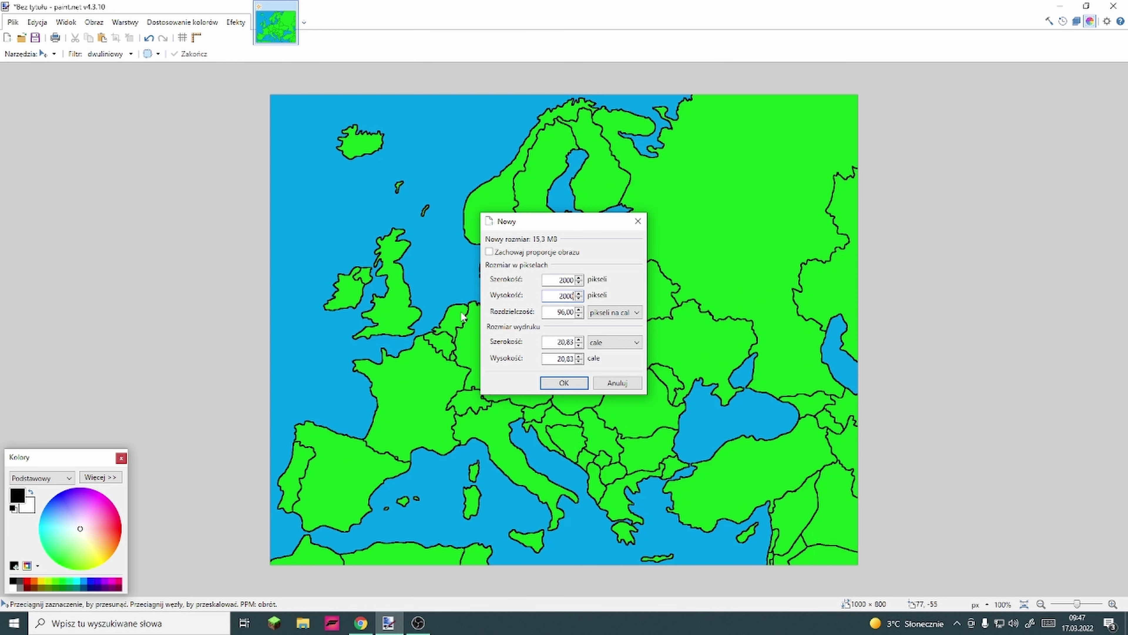
pyautogui.click(564, 383)
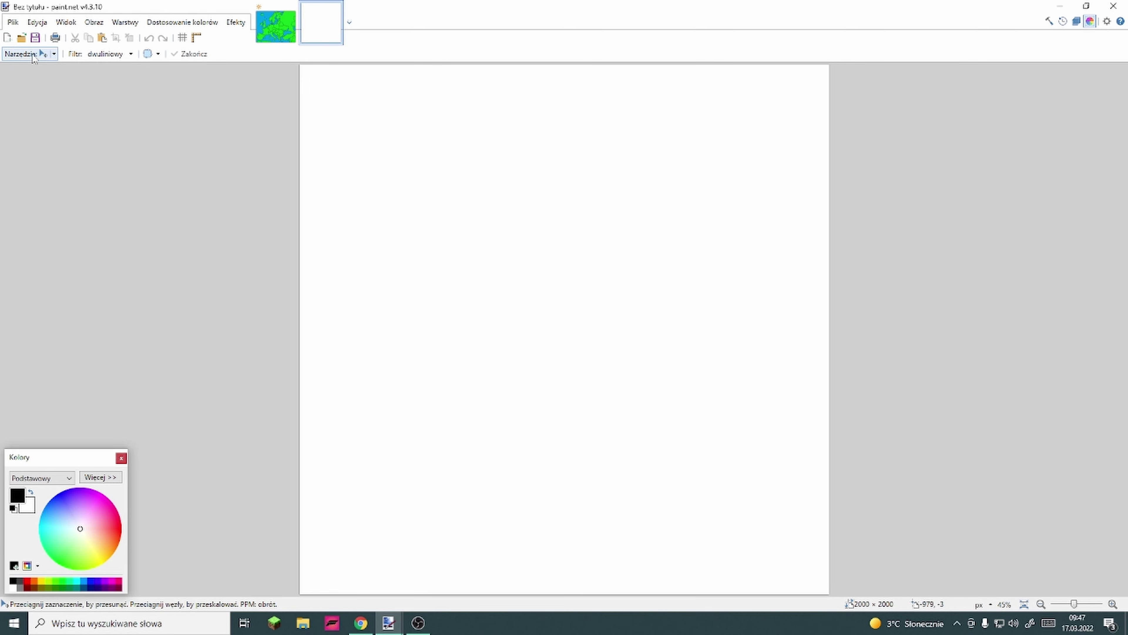
# Draw a large black freehand circle across the blank canvas with the paintbrush at size 60
pyautogui.click(47, 54)
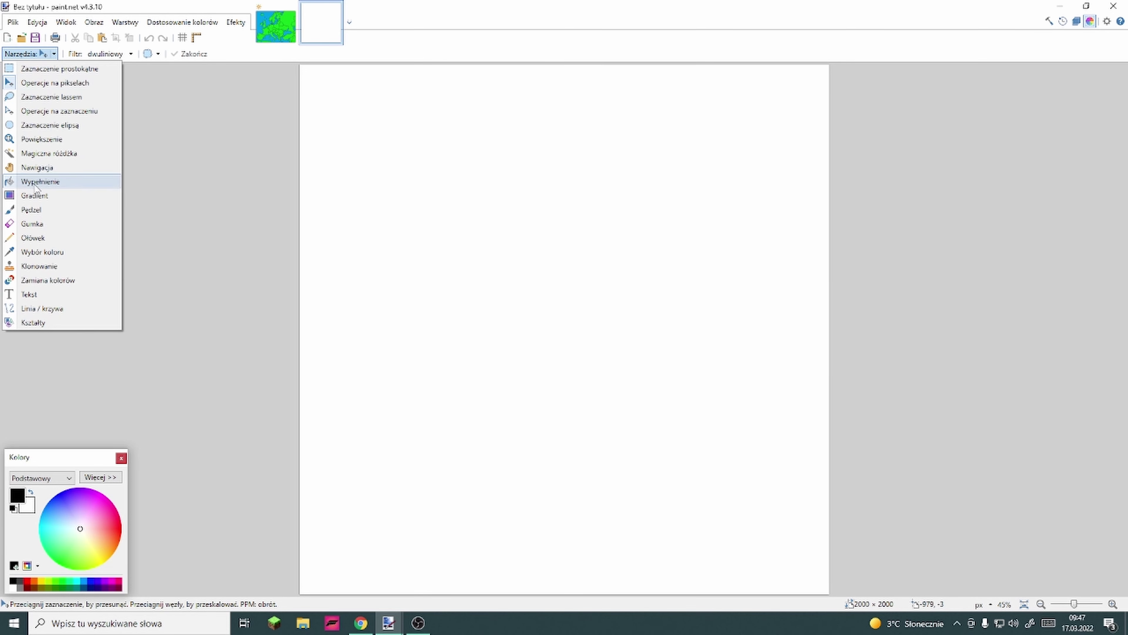
pyautogui.click(32, 210)
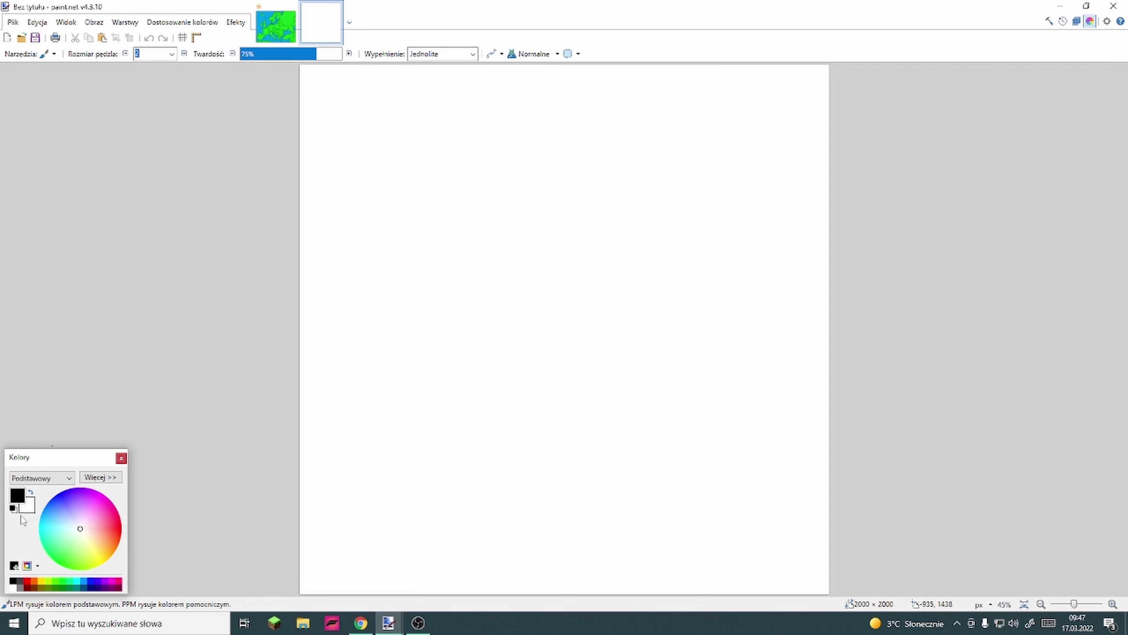
pyautogui.click(172, 53)
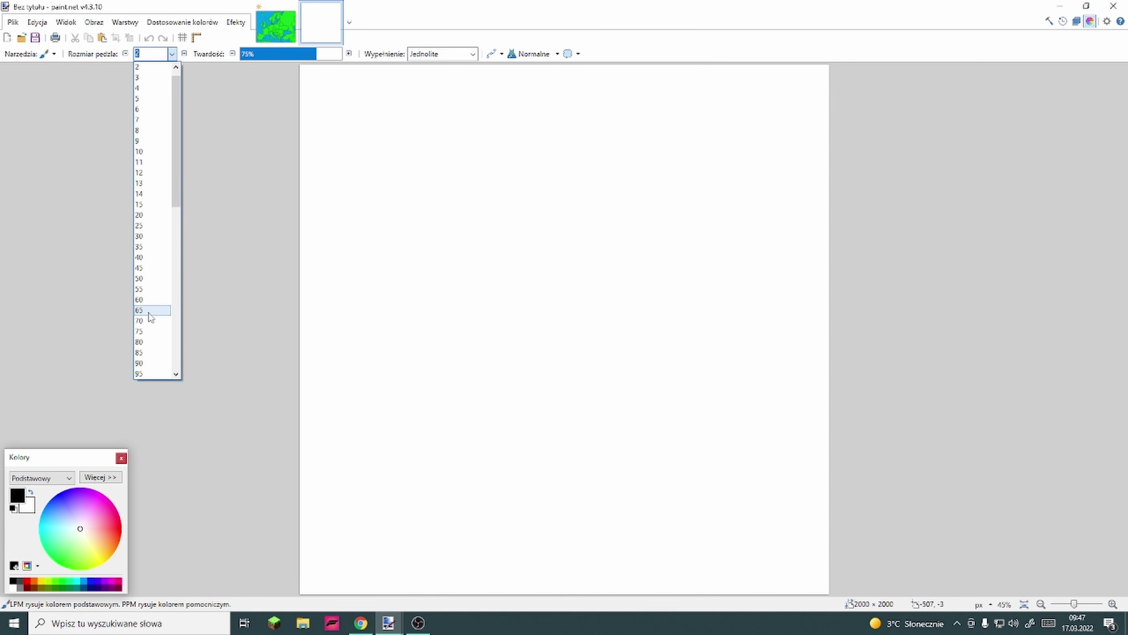
pyautogui.click(145, 299)
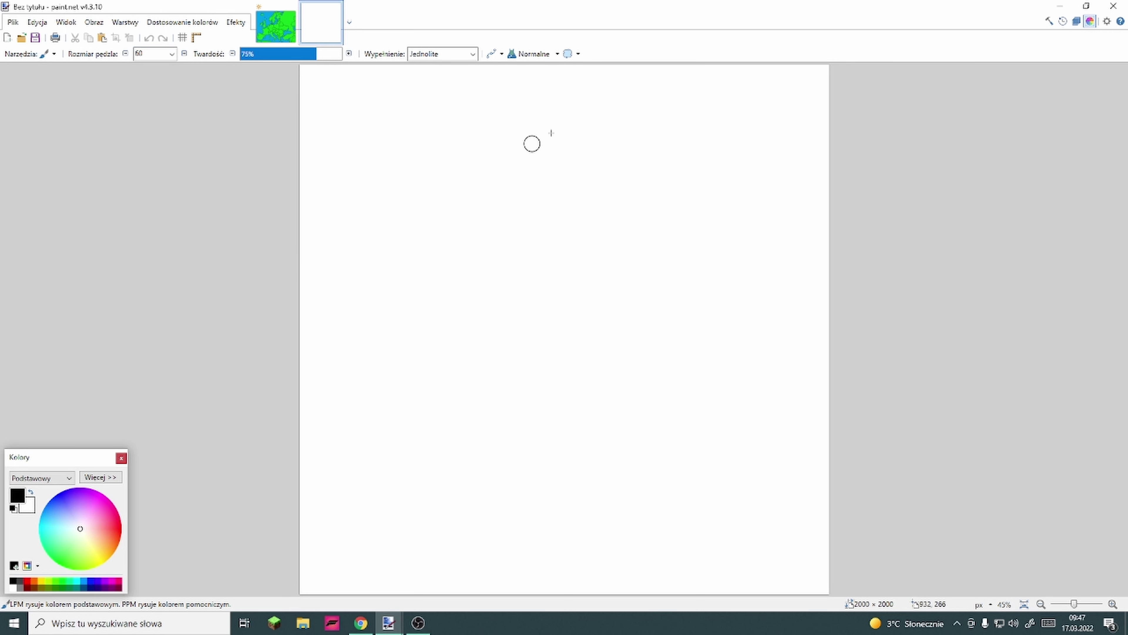
pyautogui.moveTo(575, 122)
pyautogui.mouseDown()
pyautogui.moveTo(458, 156)
pyautogui.moveTo(380, 207)
pyautogui.moveTo(362, 241)
pyautogui.moveTo(352, 343)
pyautogui.moveTo(369, 451)
pyautogui.moveTo(436, 508)
pyautogui.moveTo(565, 526)
pyautogui.moveTo(674, 483)
pyautogui.moveTo(703, 433)
pyautogui.moveTo(729, 301)
pyautogui.moveTo(707, 209)
pyautogui.moveTo(643, 137)
pyautogui.moveTo(552, 125)
pyautogui.mouseUp()
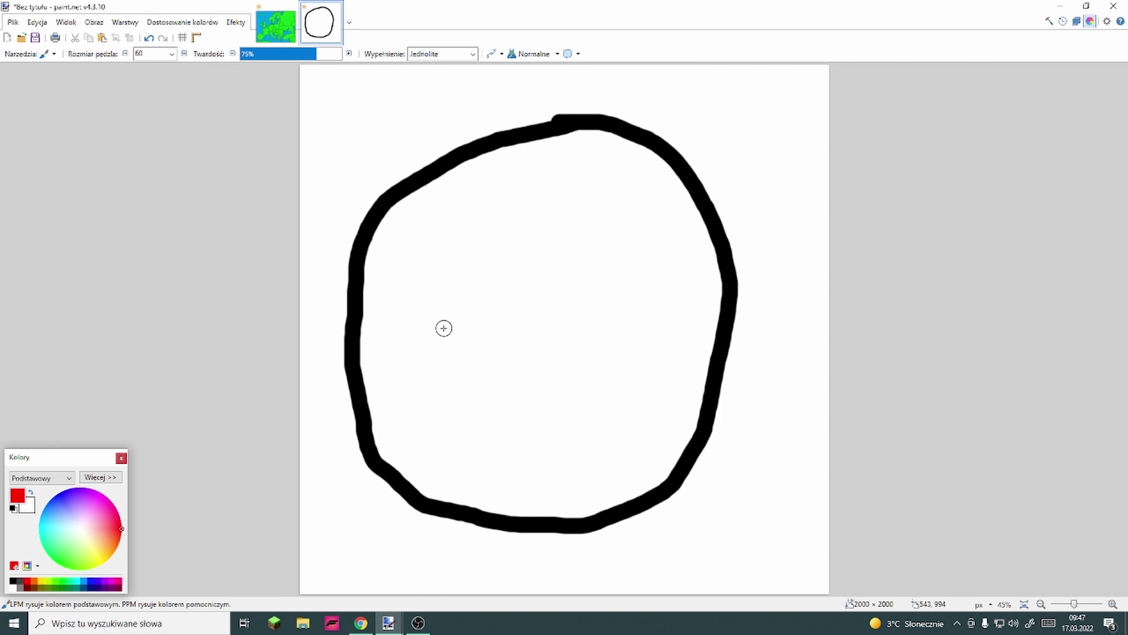
# Paint a horizontal red line across the middle of the circle and fill the lower half with red
pyautogui.moveTo(365, 342); pyautogui.dragTo(691, 342)
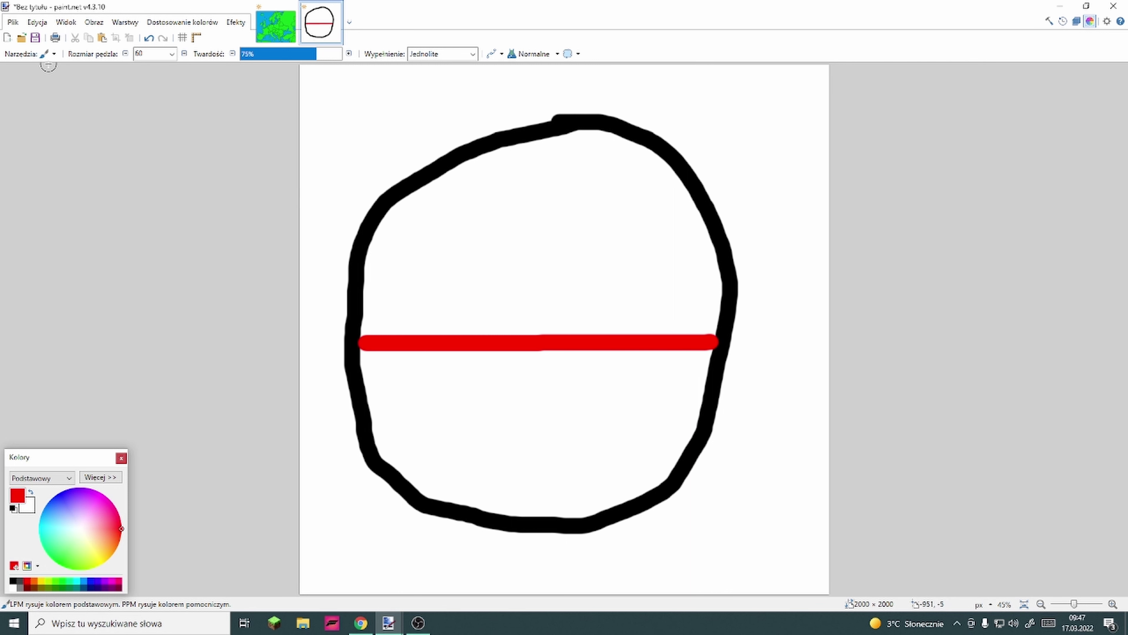
pyautogui.click(48, 54)
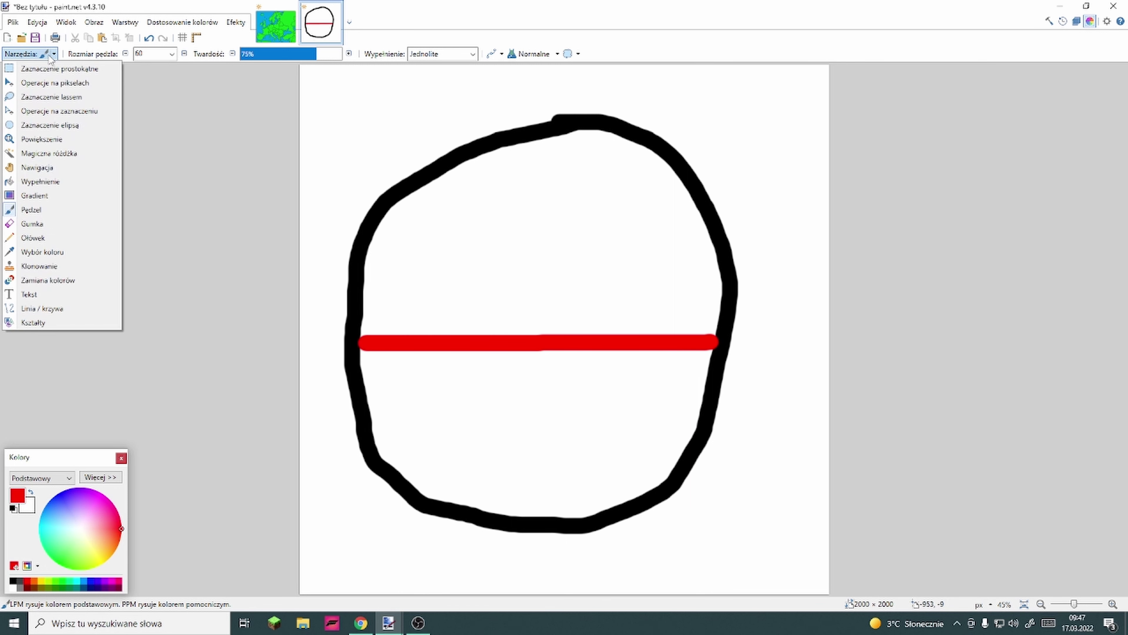
pyautogui.click(49, 183)
pyautogui.click(520, 432)
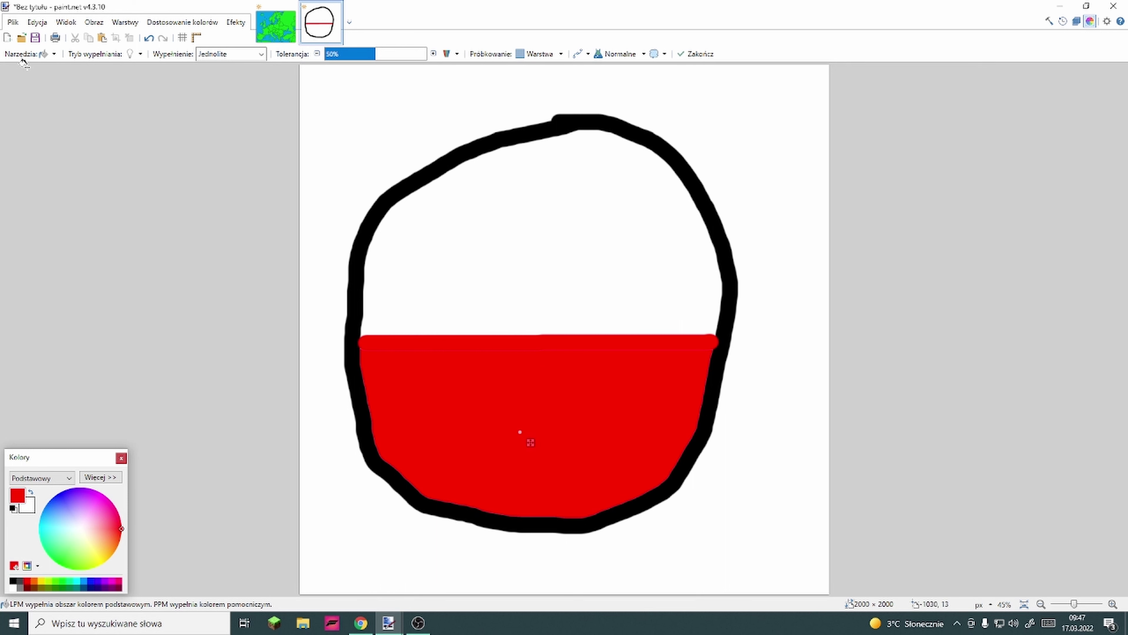
# Paint two black triangular angry eyes in the white upper half of the ball with the paintbrush
pyautogui.click(27, 54)
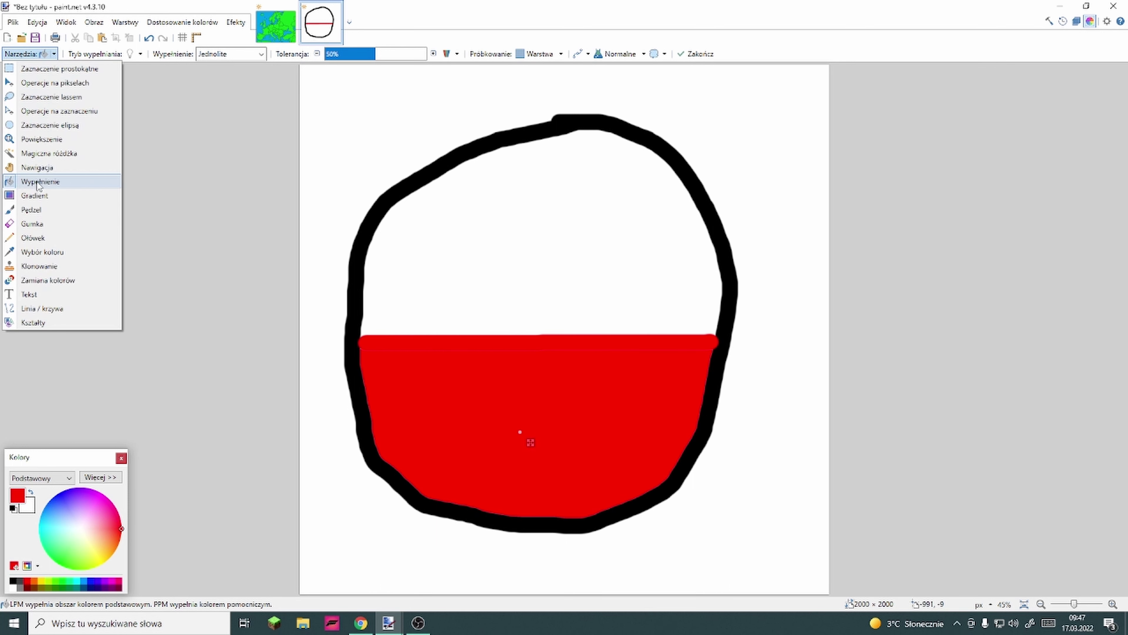
pyautogui.click(32, 209)
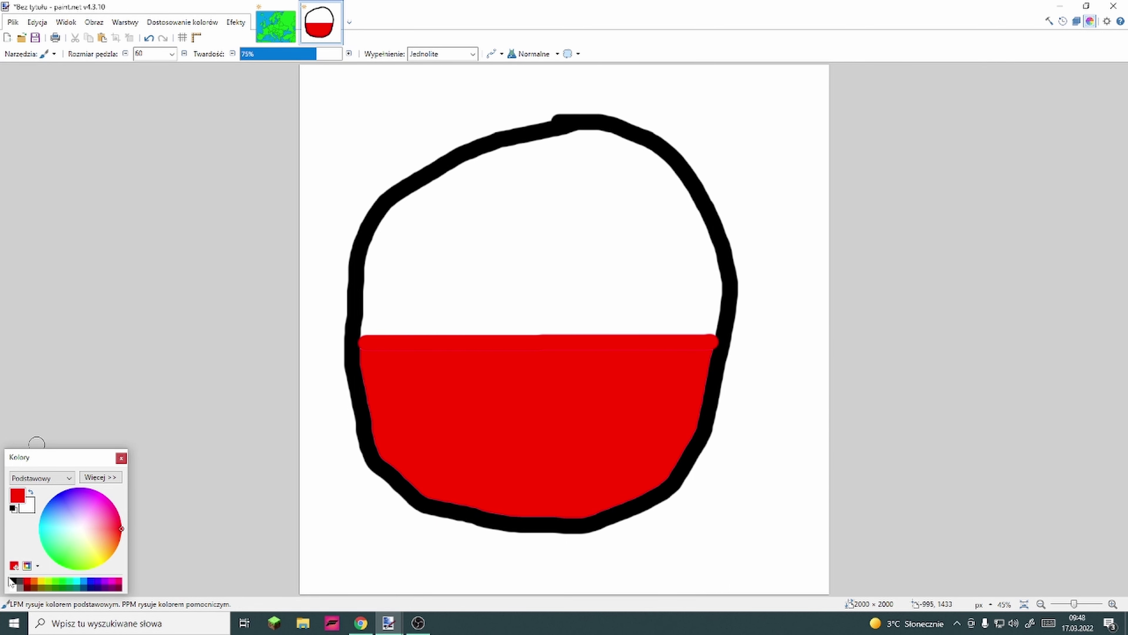
pyautogui.click(15, 581)
pyautogui.moveTo(430, 216); pyautogui.dragTo(420, 261)
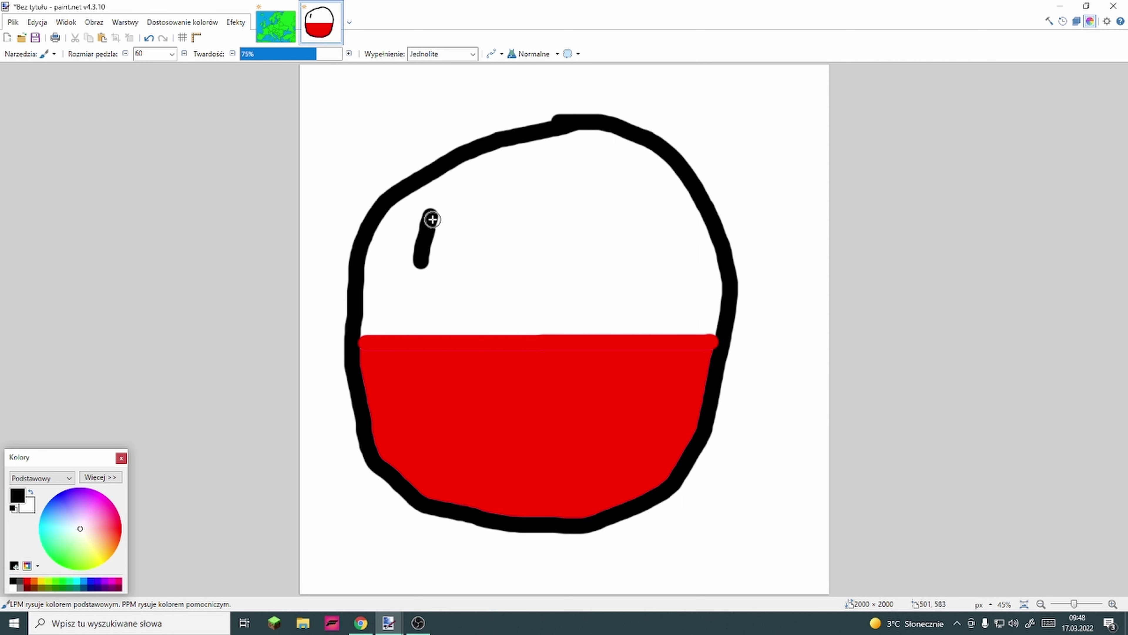
pyautogui.moveTo(434, 219)
pyautogui.mouseDown()
pyautogui.moveTo(491, 265)
pyautogui.moveTo(441, 261)
pyautogui.mouseUp()
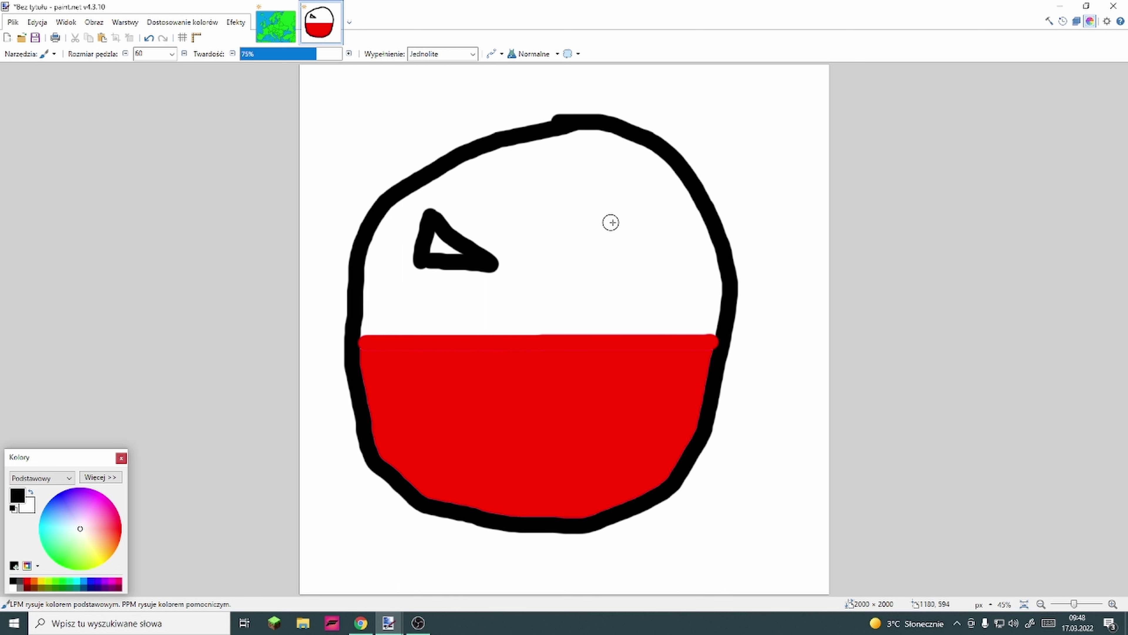
pyautogui.moveTo(634, 227)
pyautogui.mouseDown()
pyautogui.moveTo(582, 261)
pyautogui.moveTo(642, 265)
pyautogui.moveTo(646, 229)
pyautogui.mouseUp()
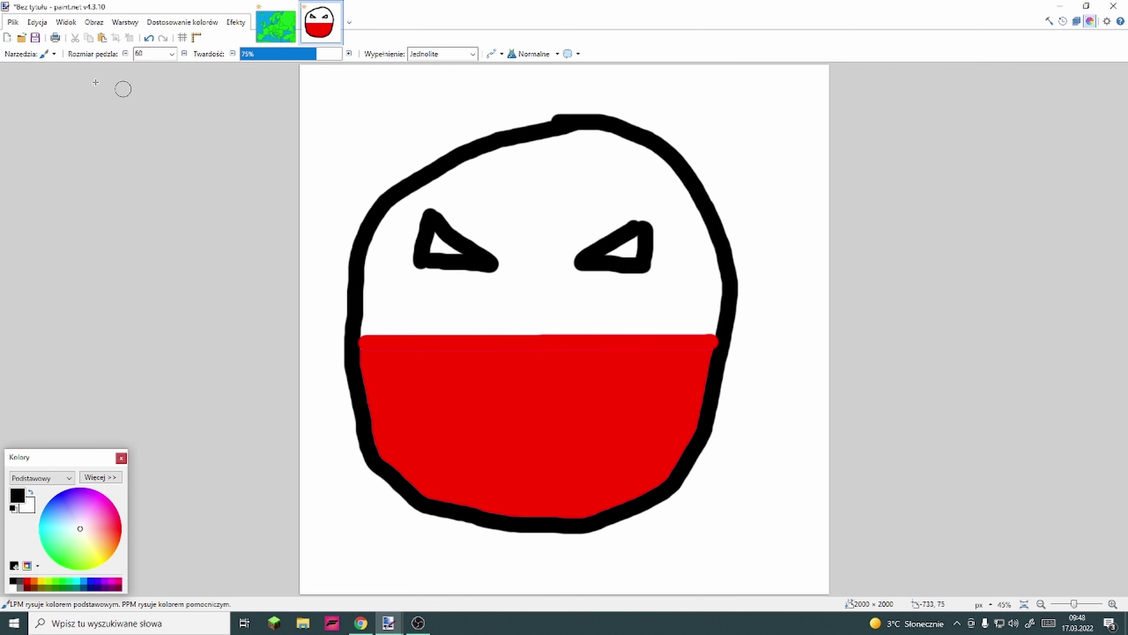
# Fill the insides of both triangular eyes with red
pyautogui.click(45, 55)
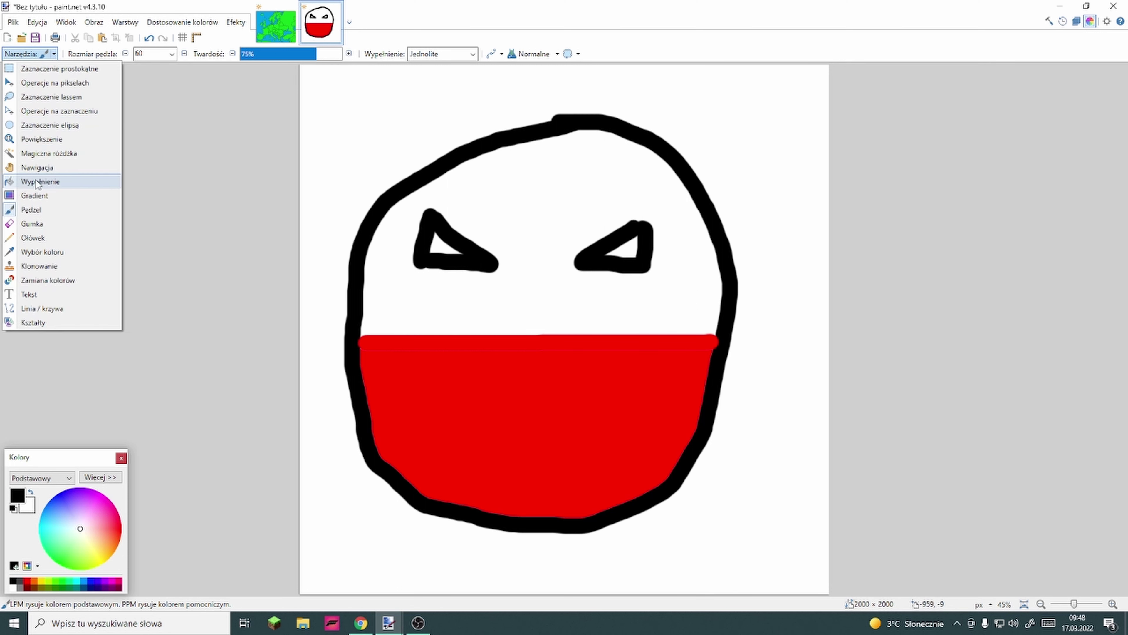
pyautogui.click(27, 181)
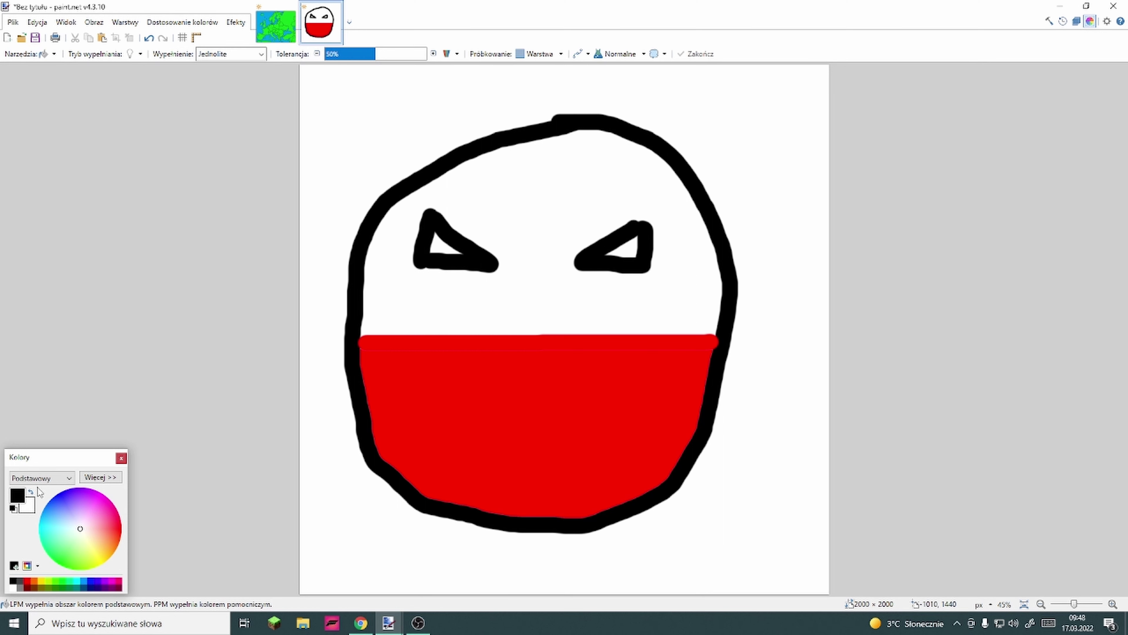
pyautogui.click(27, 580)
pyautogui.click(447, 249)
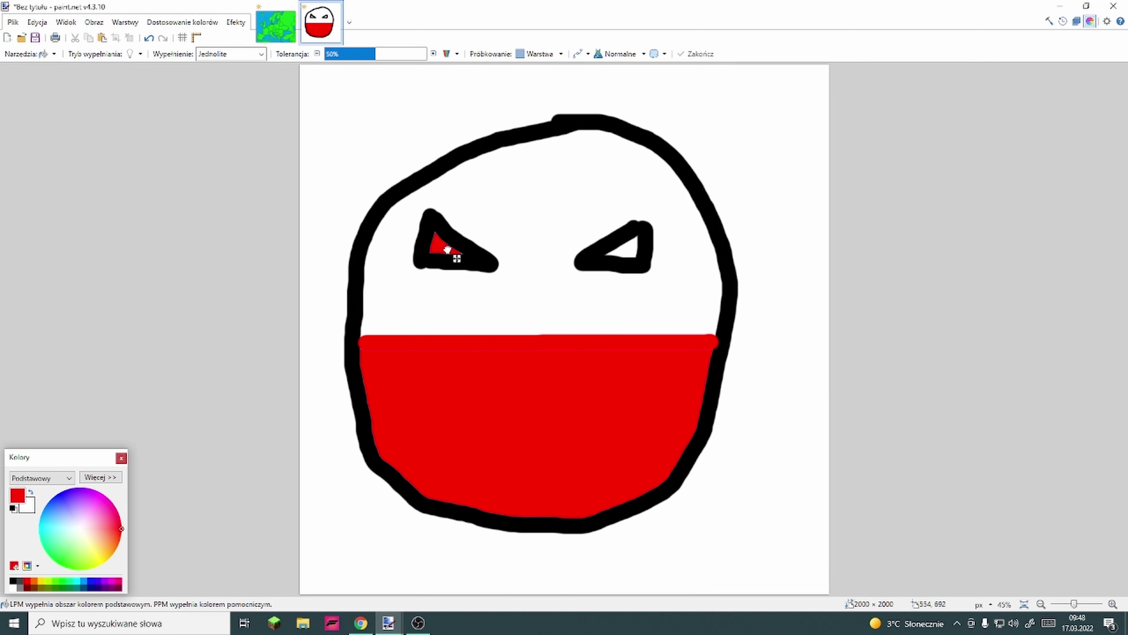
pyautogui.click(628, 251)
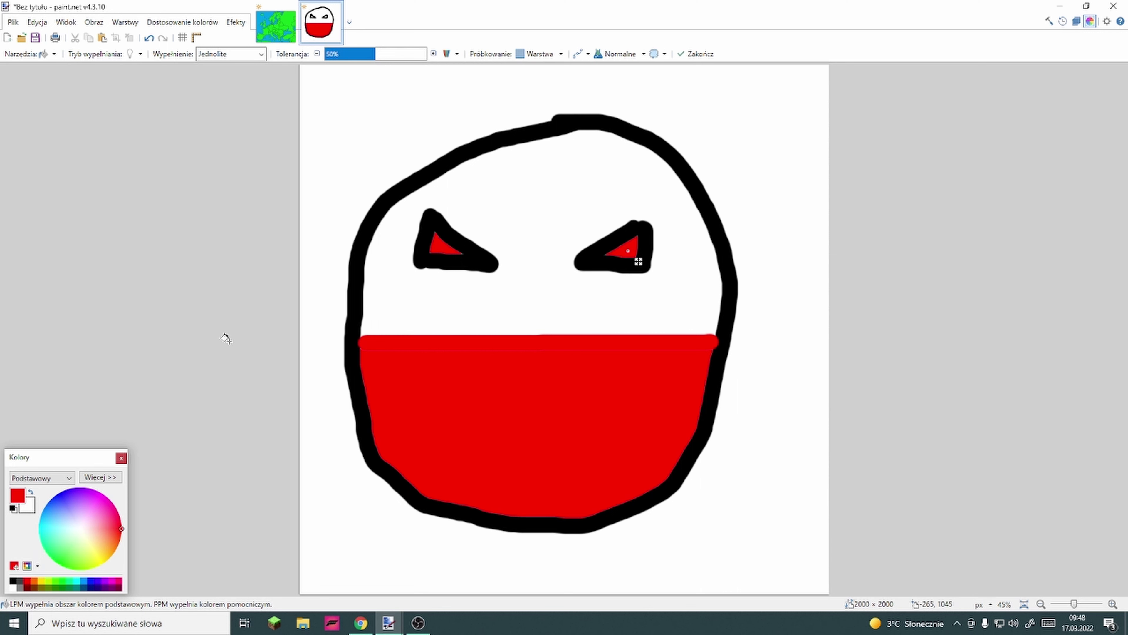
# Switch to Chrome, replace the map page with a new tab and search Google Images for "pistolet"
pyautogui.click(361, 623)
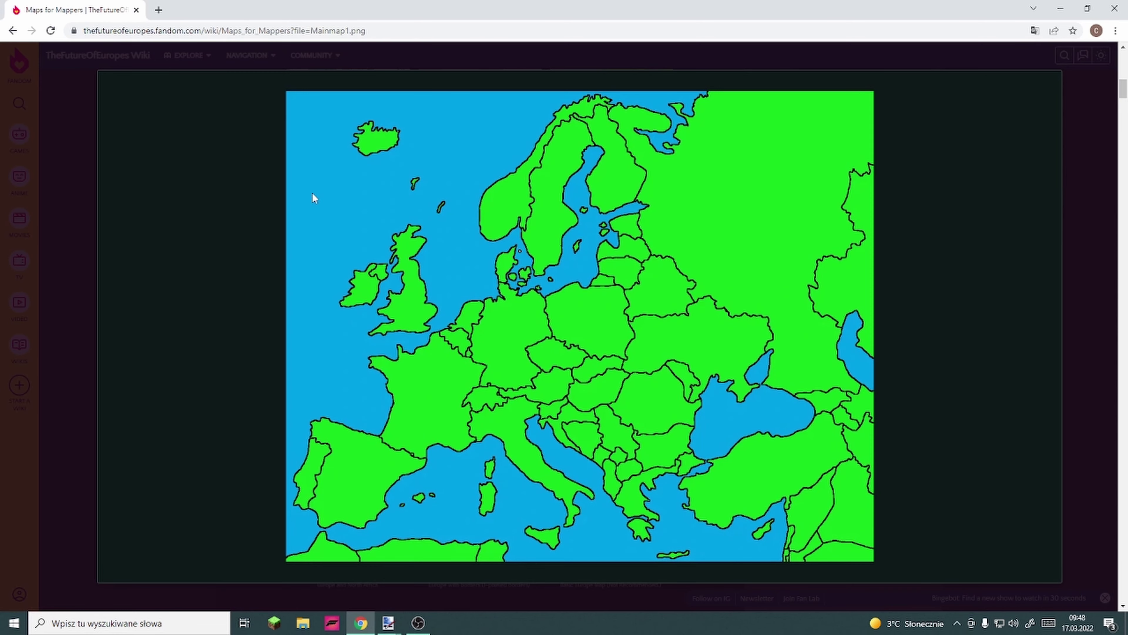
pyautogui.click(160, 11)
pyautogui.click(136, 10)
pyautogui.write('pias')
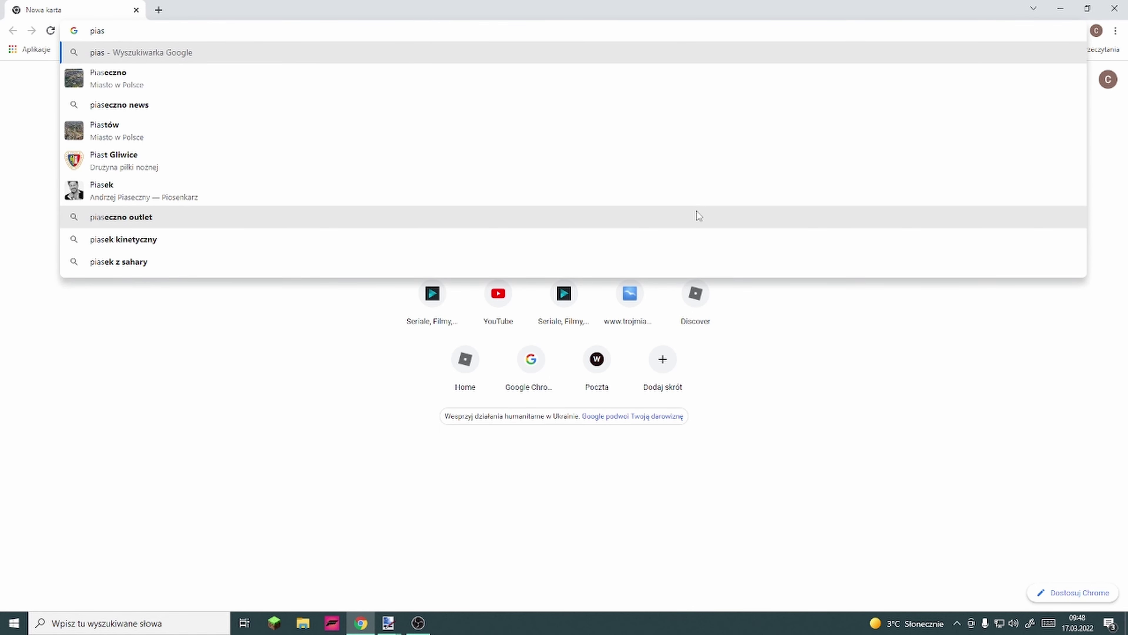
pyautogui.press('BackSpace')
pyautogui.press('BackSpace')
pyautogui.write('s')
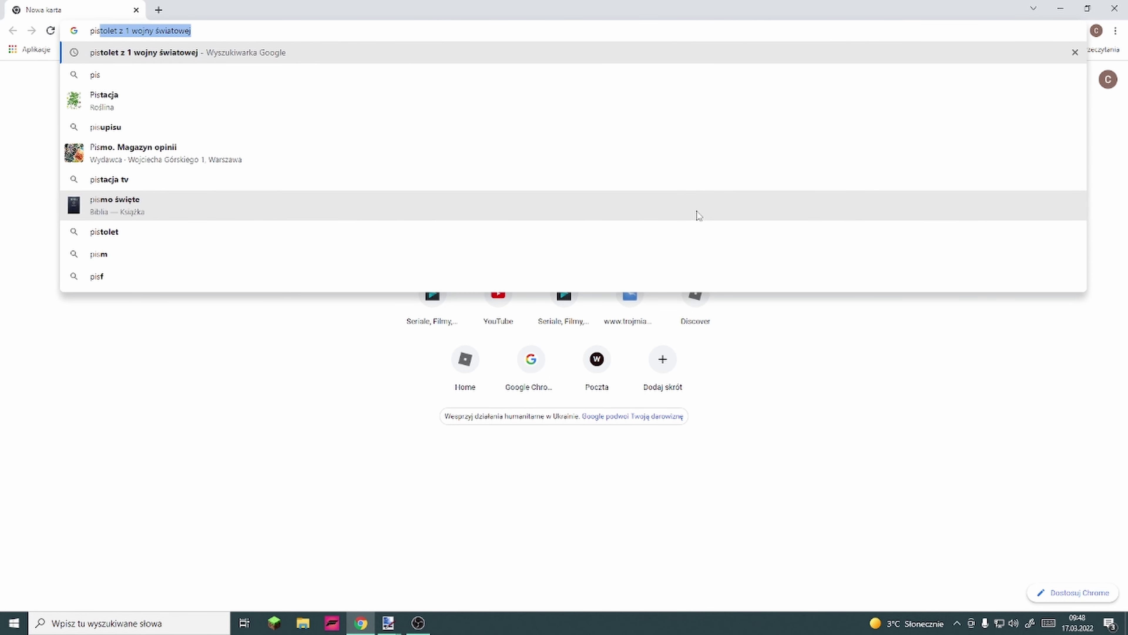
pyautogui.write('tolet')
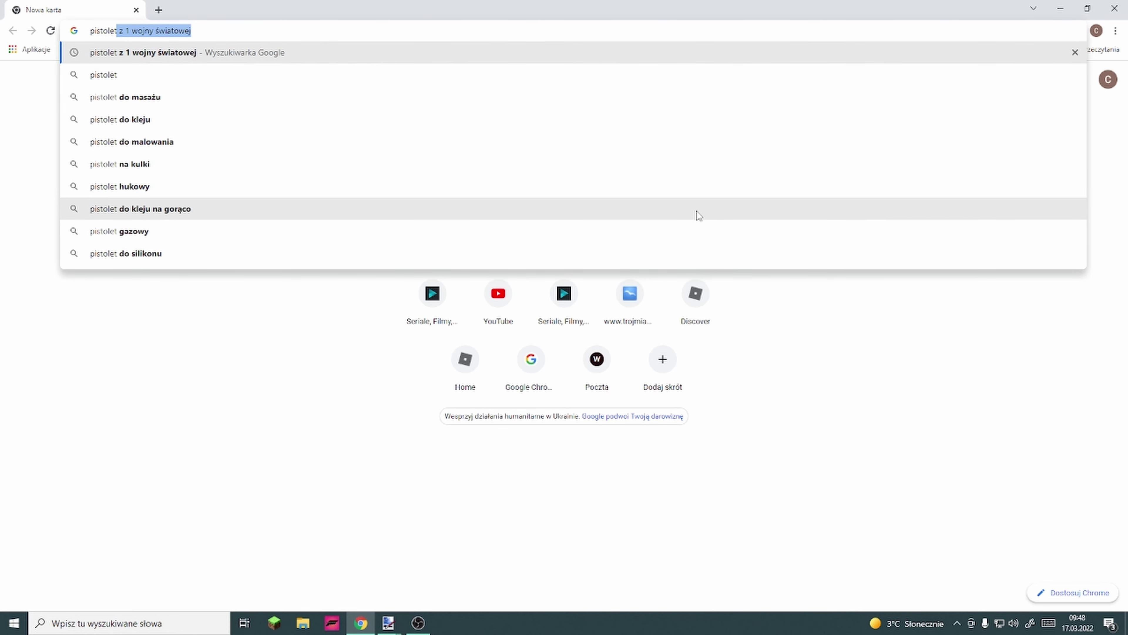
pyautogui.click(247, 76)
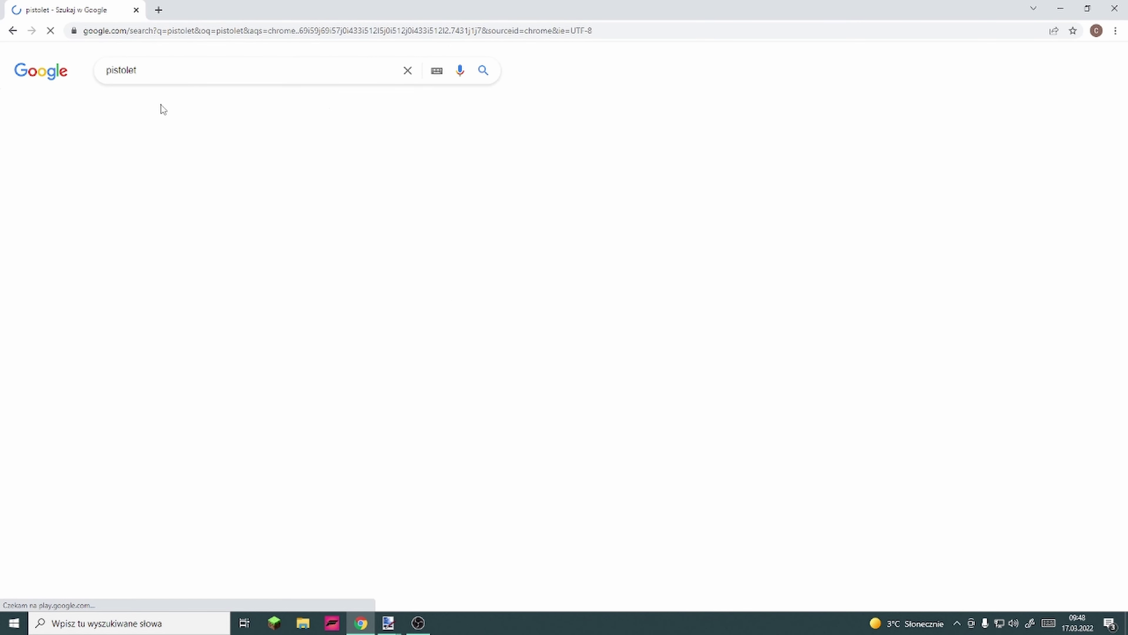
pyautogui.click(175, 109)
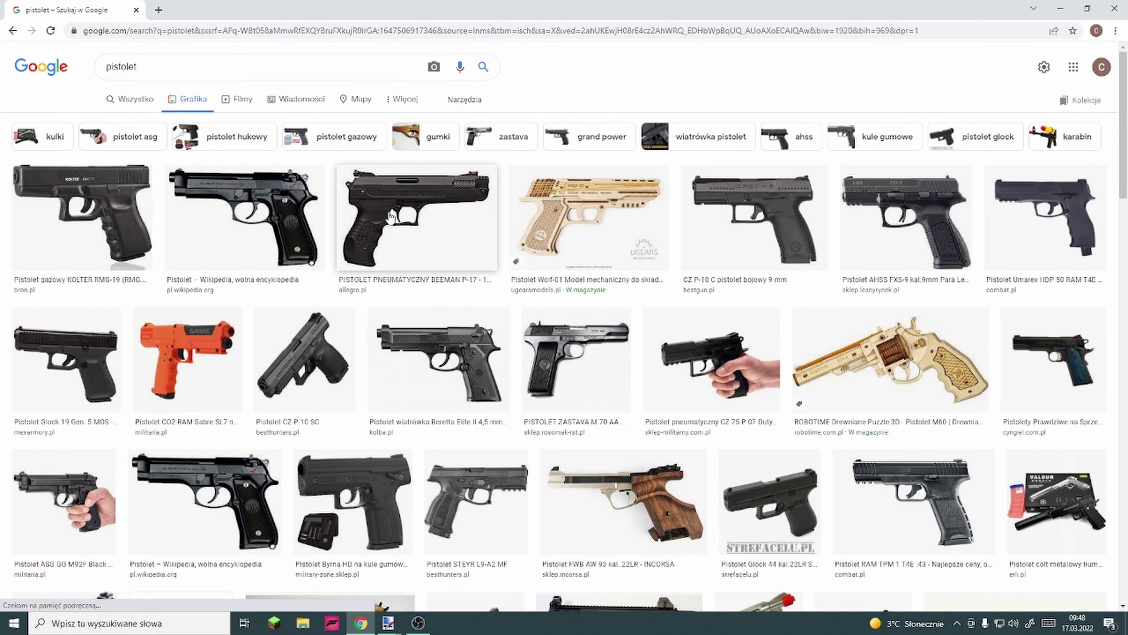
# Copy the black pistol picture from the Wikipedia result and paste it into the ball drawing in paint.net
pyautogui.rightClick(216, 212)
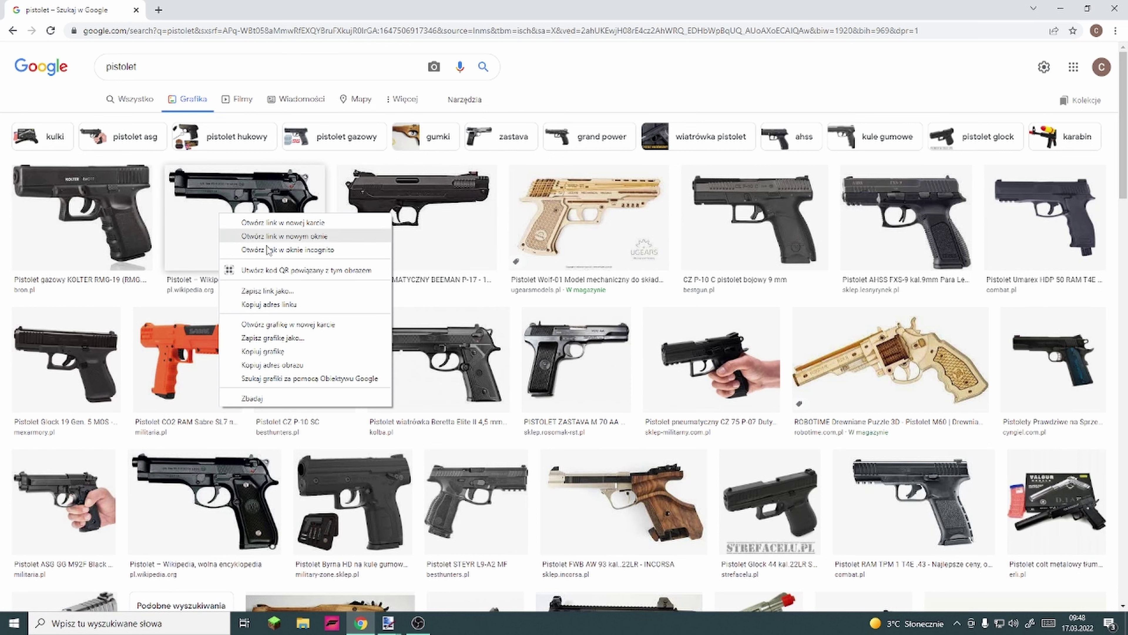
pyautogui.click(284, 350)
pyautogui.click(418, 623)
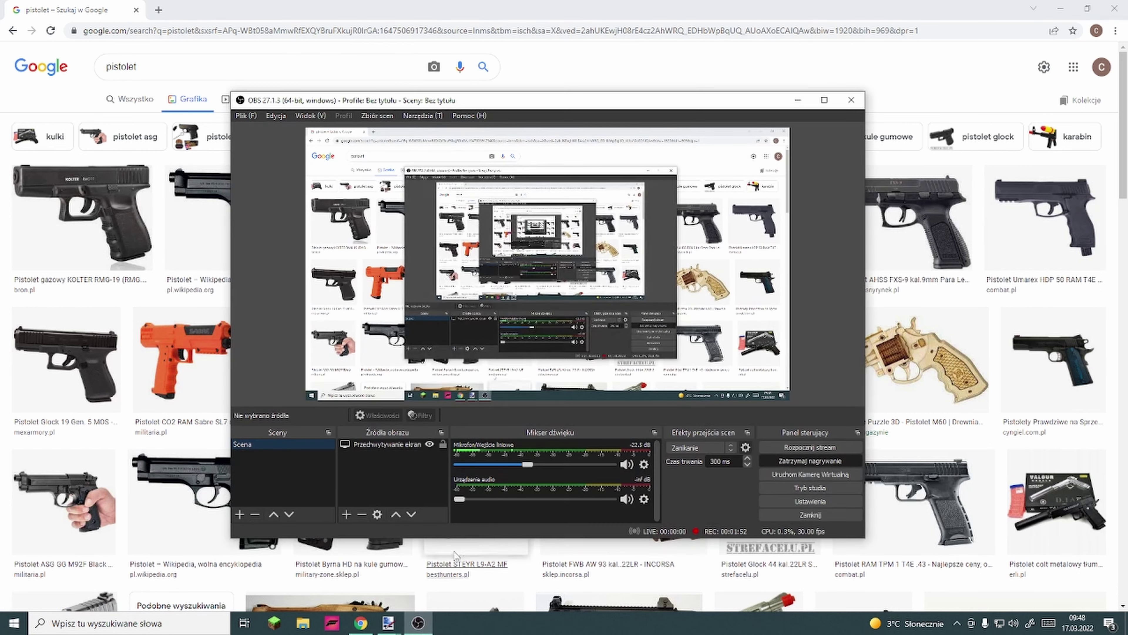
pyautogui.click(417, 623)
pyautogui.moveTo(388, 623)
pyautogui.click(442, 589)
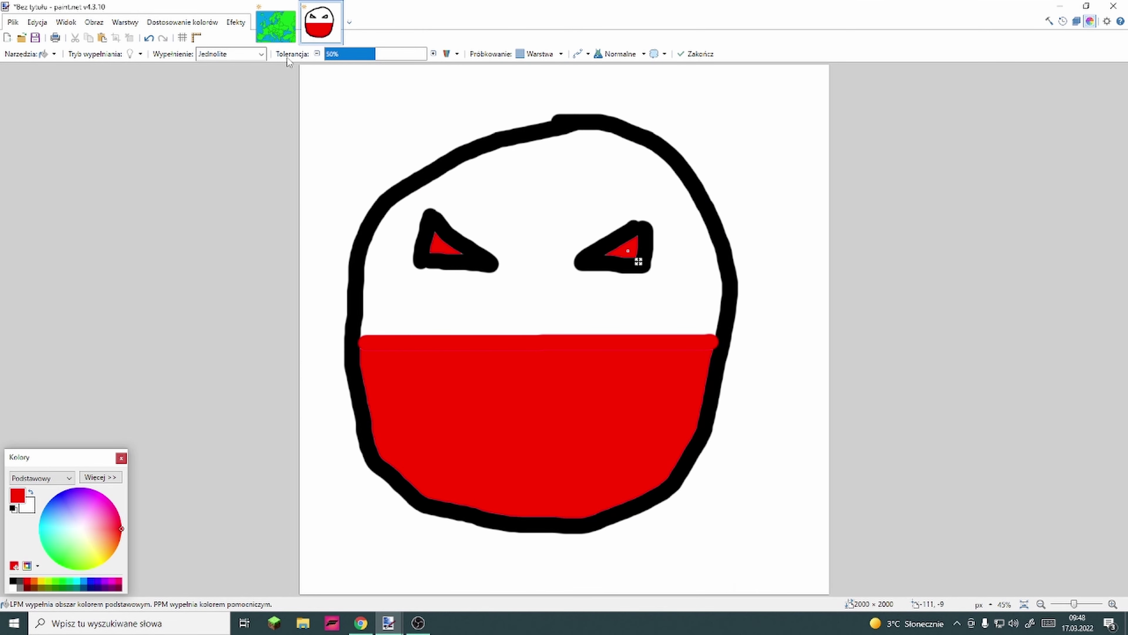
pyautogui.hotkey('ctrl', 'v')
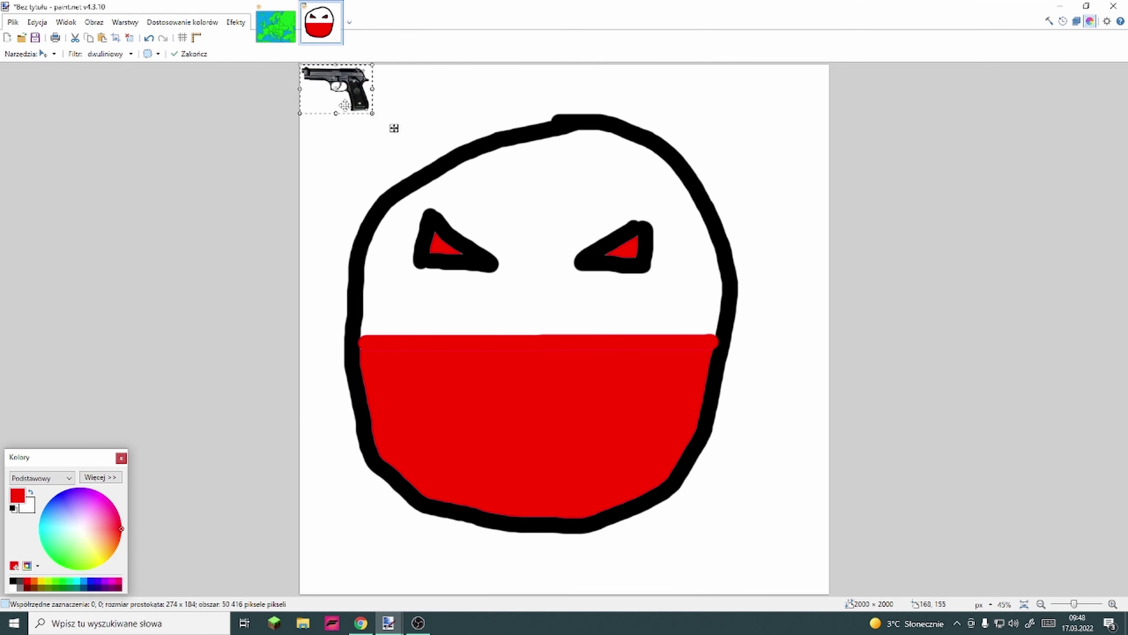
pyautogui.moveTo(346, 106); pyautogui.dragTo(372, 127)
pyautogui.click(150, 38)
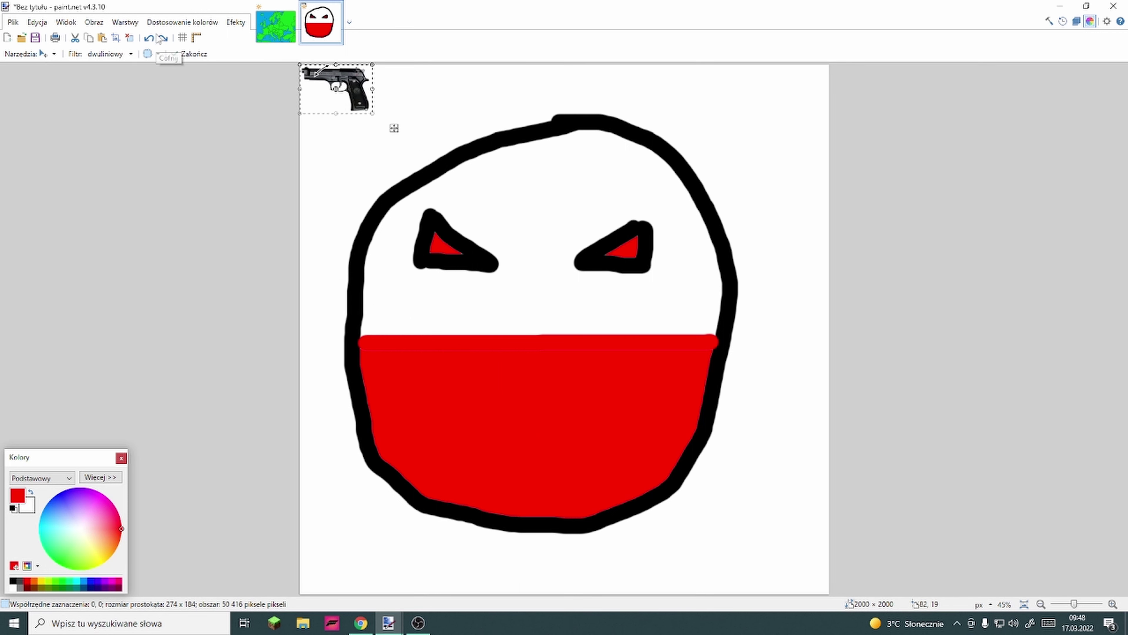
# Undo the pistol paste, create a new 274 × 184 pixel image and paste the pistol picture into it
pyautogui.click(149, 38)
pyautogui.click(7, 37)
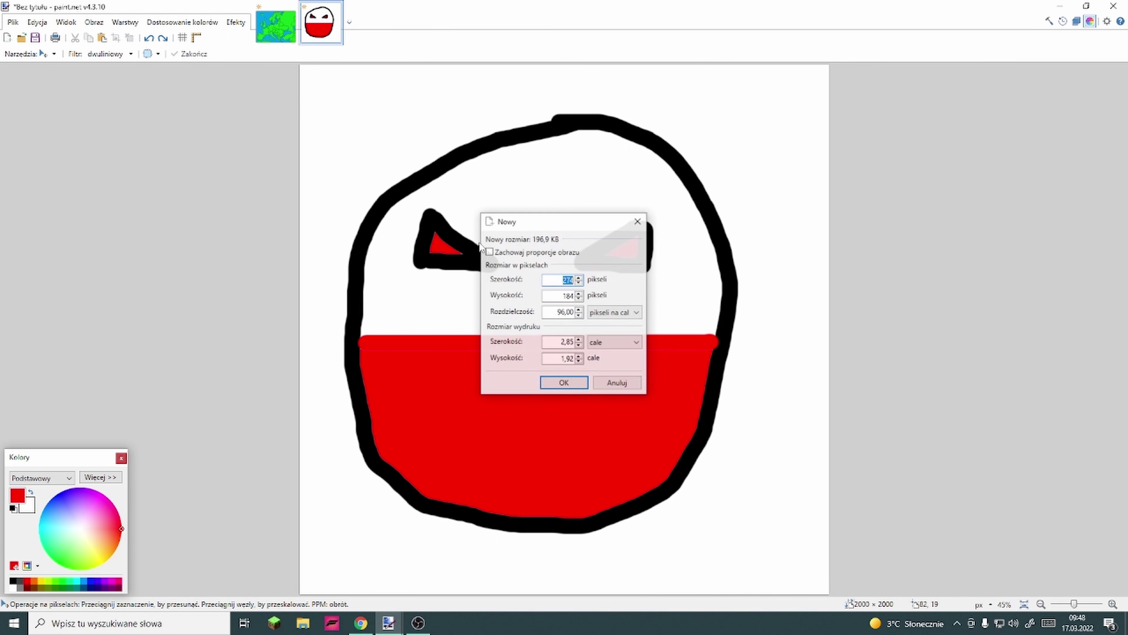
pyautogui.click(562, 387)
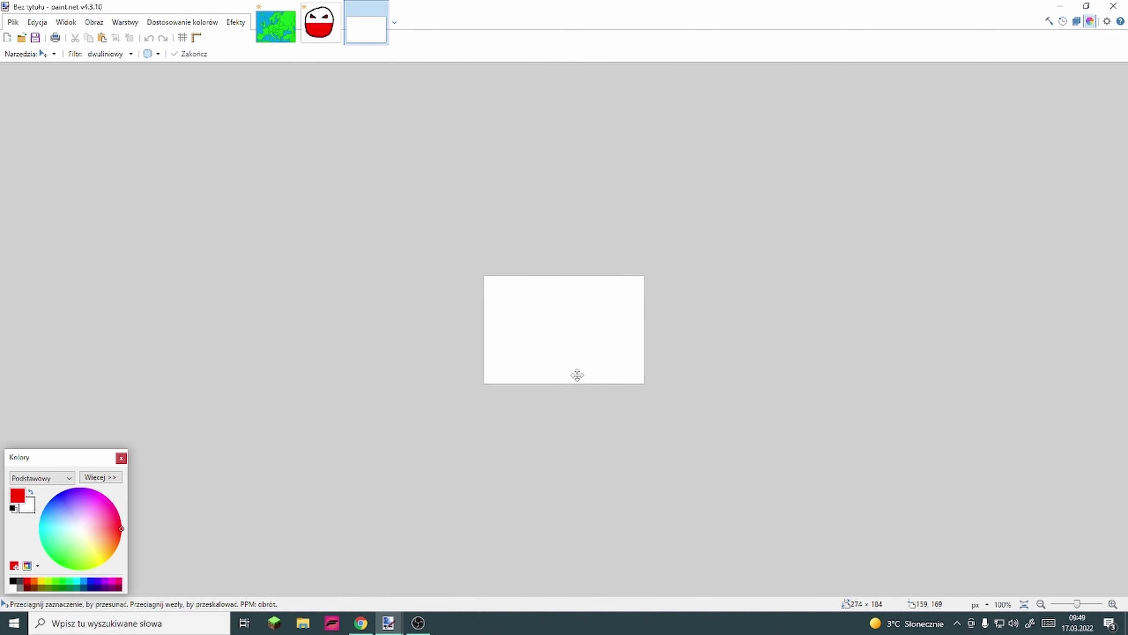
pyautogui.hotkey('ctrl', 'v')
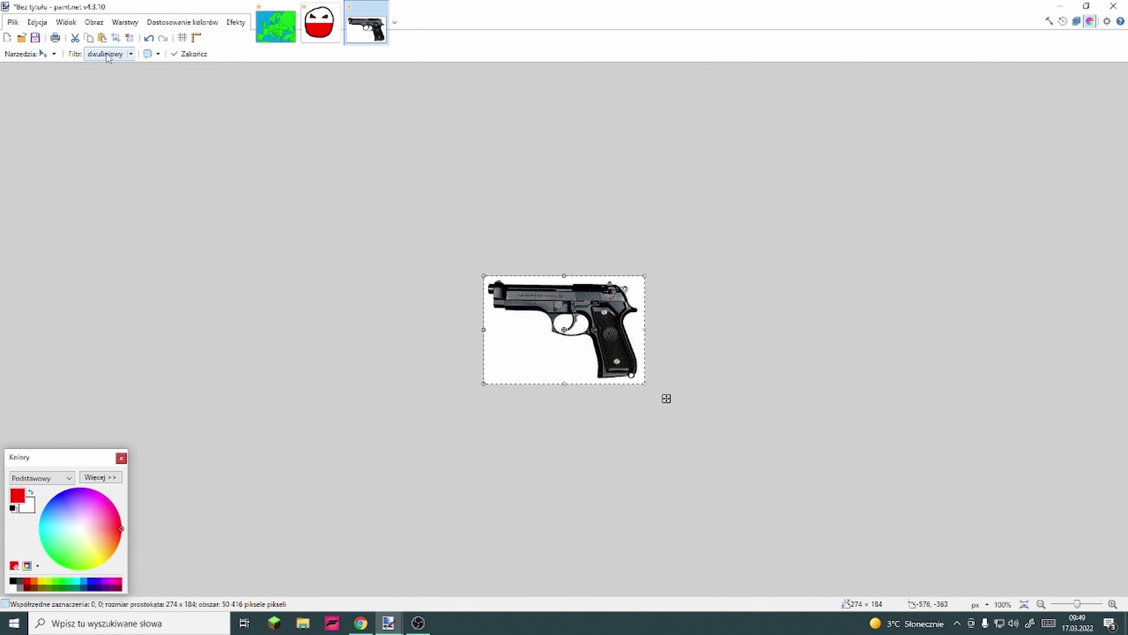
# Outline the pistol with the lasso selection and cut it out of its white background
pyautogui.click(54, 54)
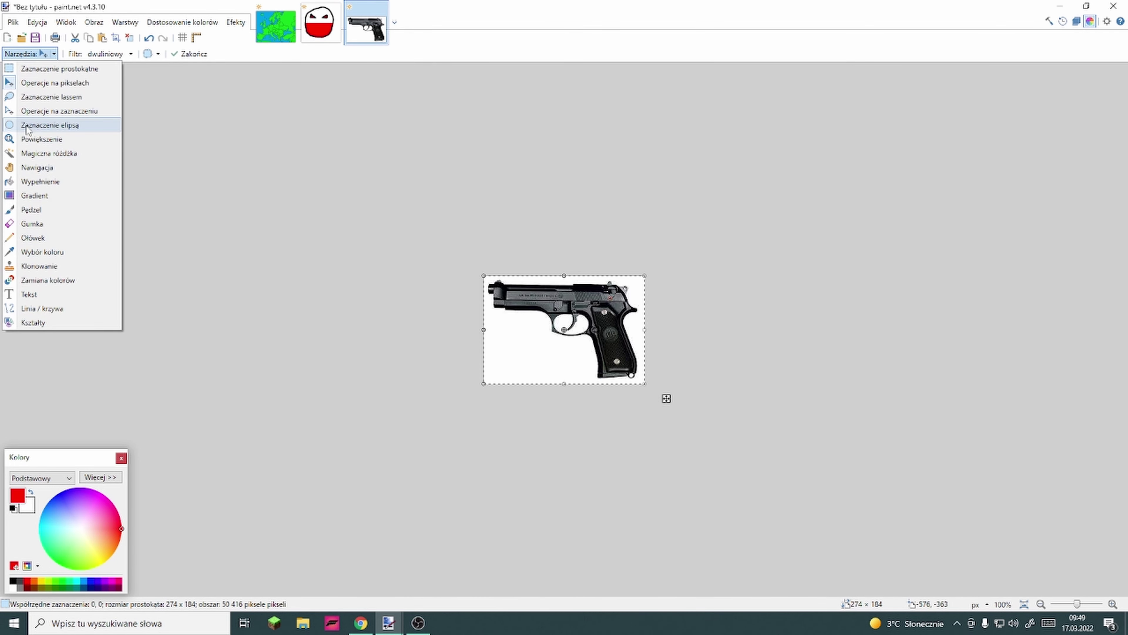
pyautogui.click(52, 97)
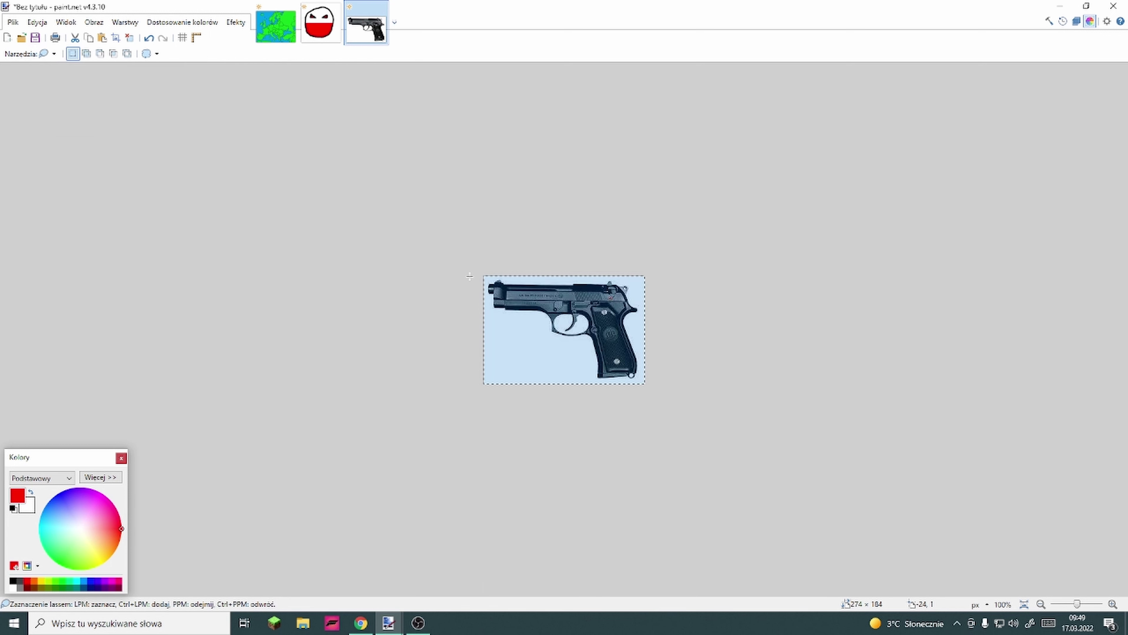
pyautogui.click(497, 283)
pyautogui.moveTo(496, 281)
pyautogui.mouseDown()
pyautogui.moveTo(625, 279)
pyautogui.moveTo(640, 309)
pyautogui.moveTo(625, 333)
pyautogui.moveTo(638, 379)
pyautogui.moveTo(608, 381)
pyautogui.moveTo(593, 366)
pyautogui.moveTo(591, 333)
pyautogui.moveTo(551, 335)
pyautogui.moveTo(541, 308)
pyautogui.moveTo(507, 312)
pyautogui.moveTo(481, 287)
pyautogui.moveTo(537, 281)
pyautogui.mouseUp()
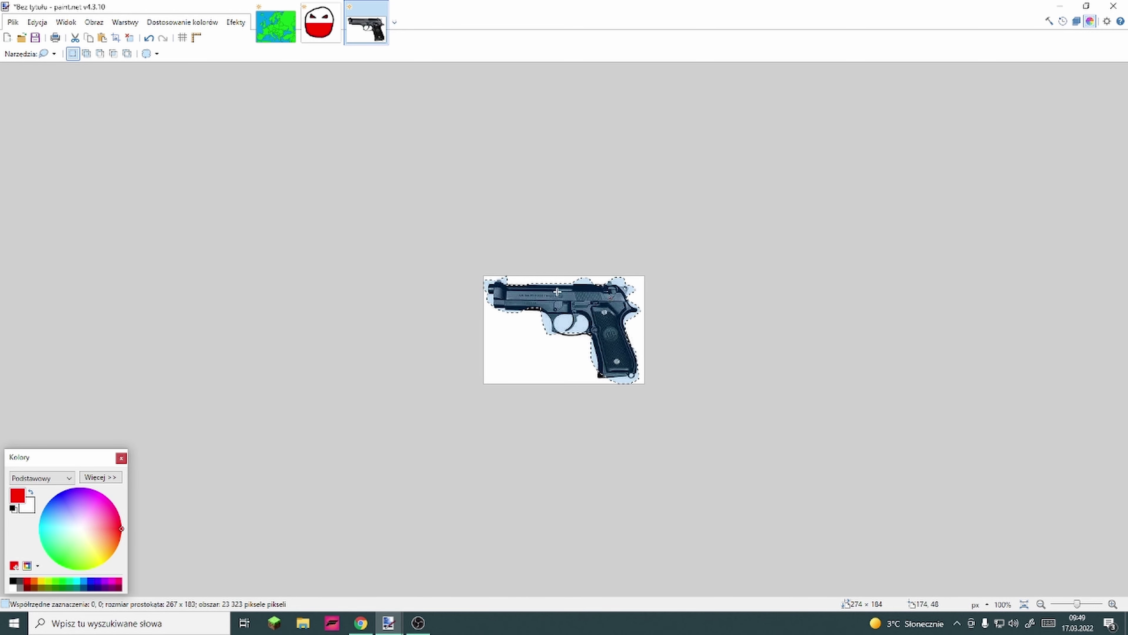
pyautogui.click(74, 38)
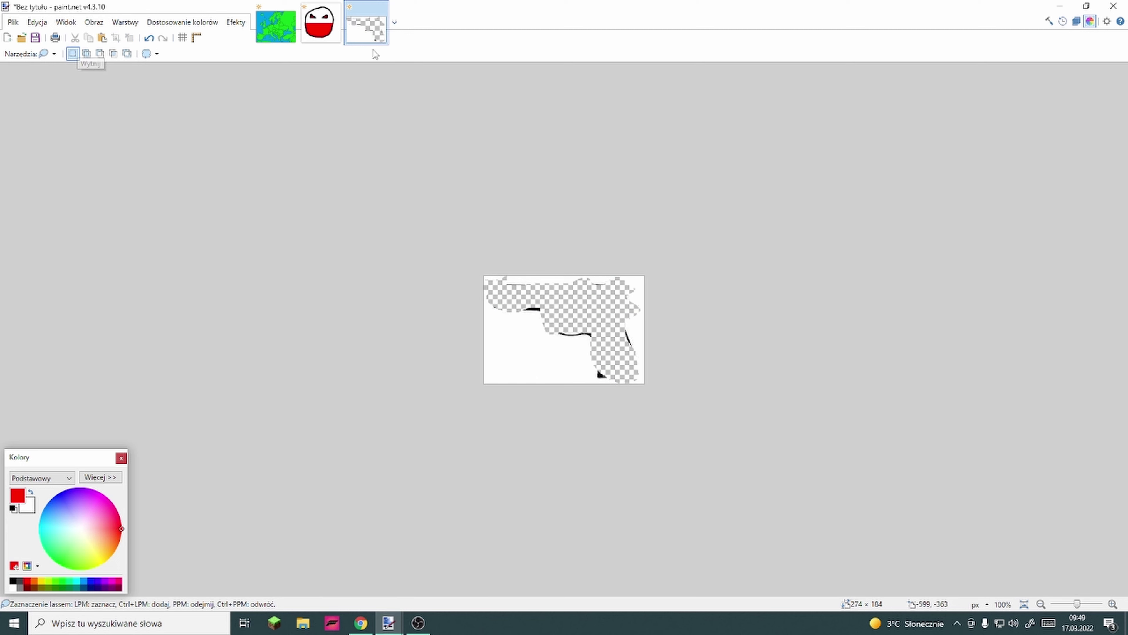
# Paste the cut-out pistol into the ball drawing and move it below the left eye, across the white-red boundary
pyautogui.click(309, 28)
pyautogui.hotkey('ctrl', 'v')
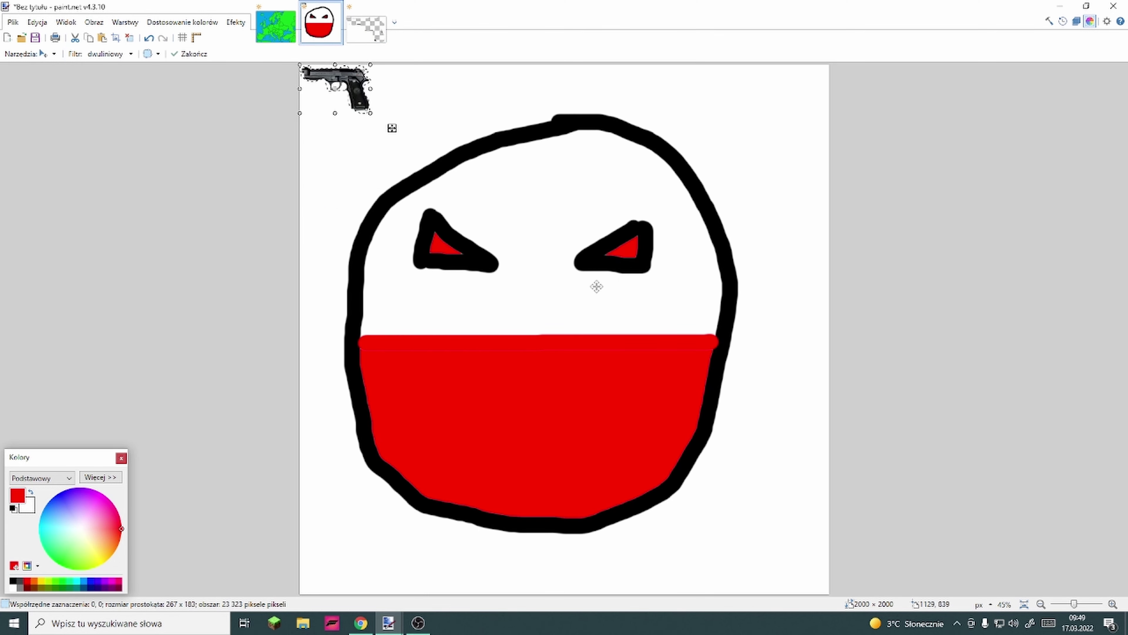
pyautogui.moveTo(354, 93); pyautogui.dragTo(497, 325)
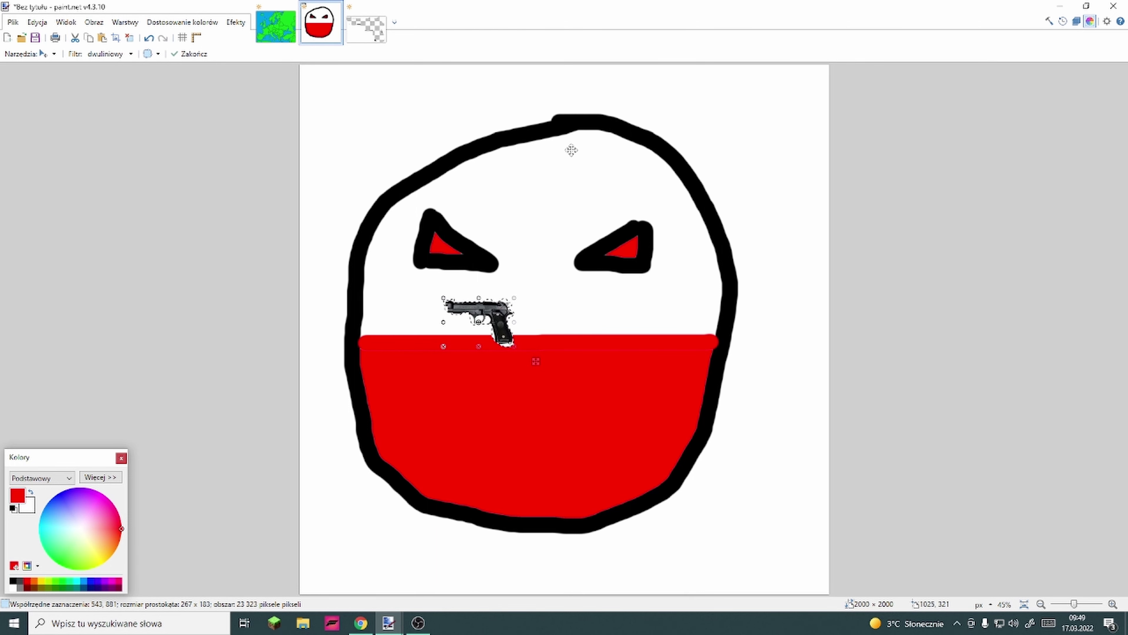
# Close the leftover pistol image without saving and deselect the pistol on the ball
pyautogui.click(380, 10)
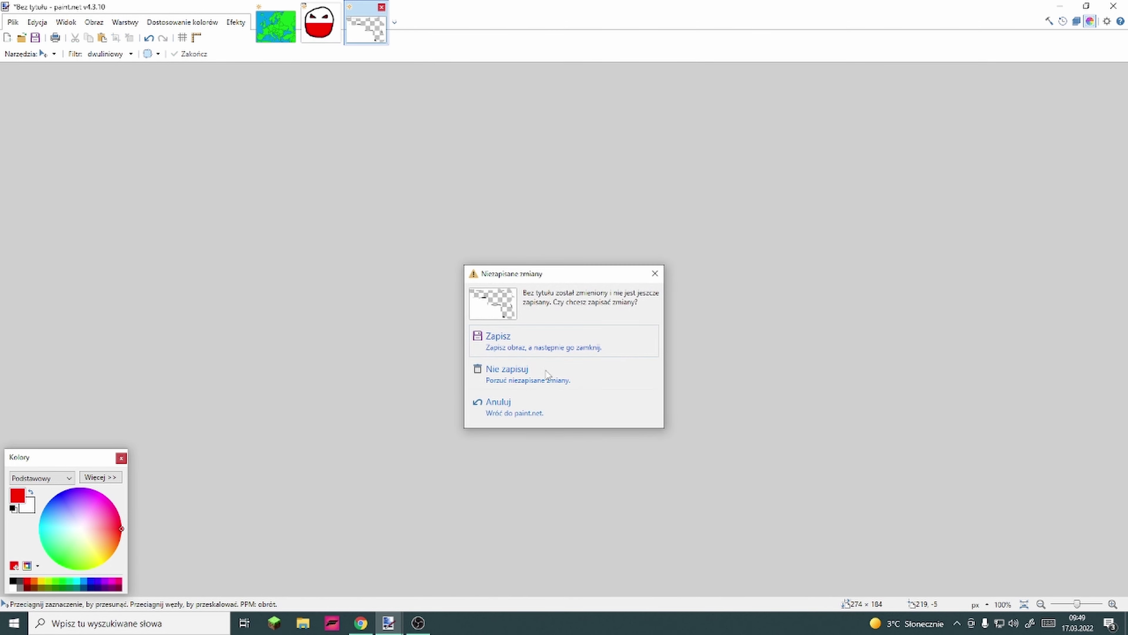
pyautogui.click(544, 378)
pyautogui.click(135, 41)
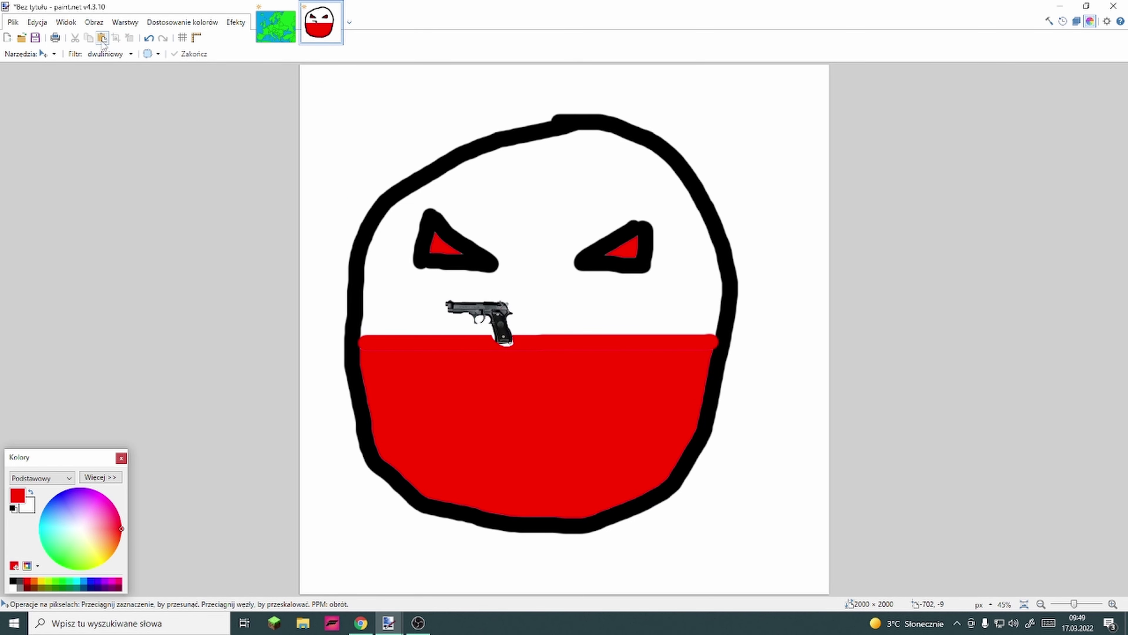
# Trace the whole ball along its black outline with the lasso selection and cut it
pyautogui.click(44, 52)
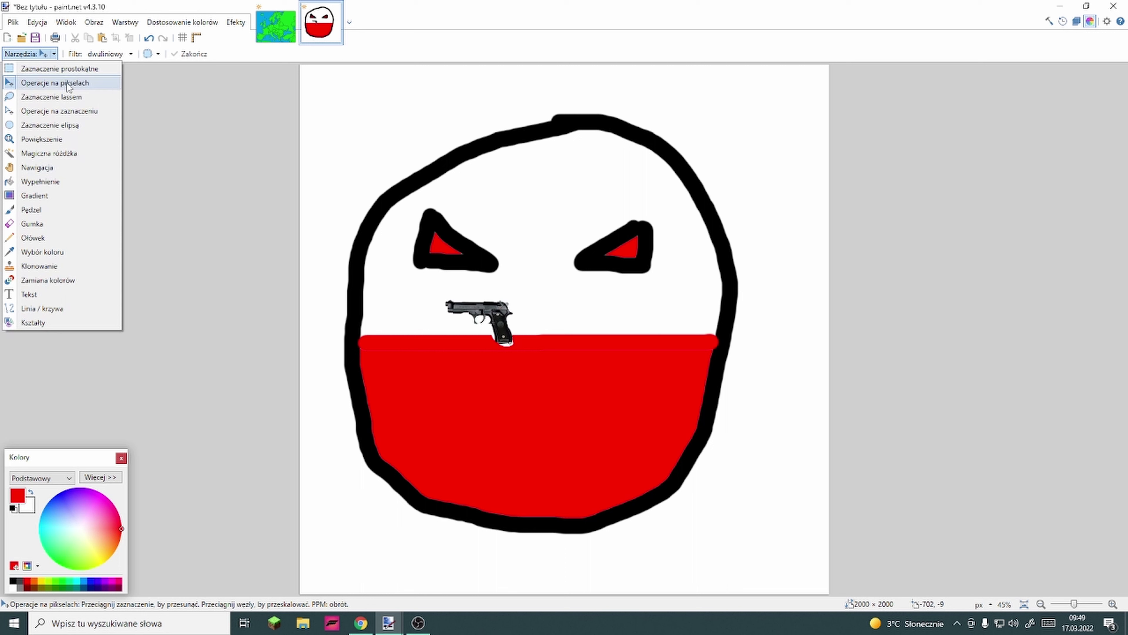
pyautogui.click(51, 97)
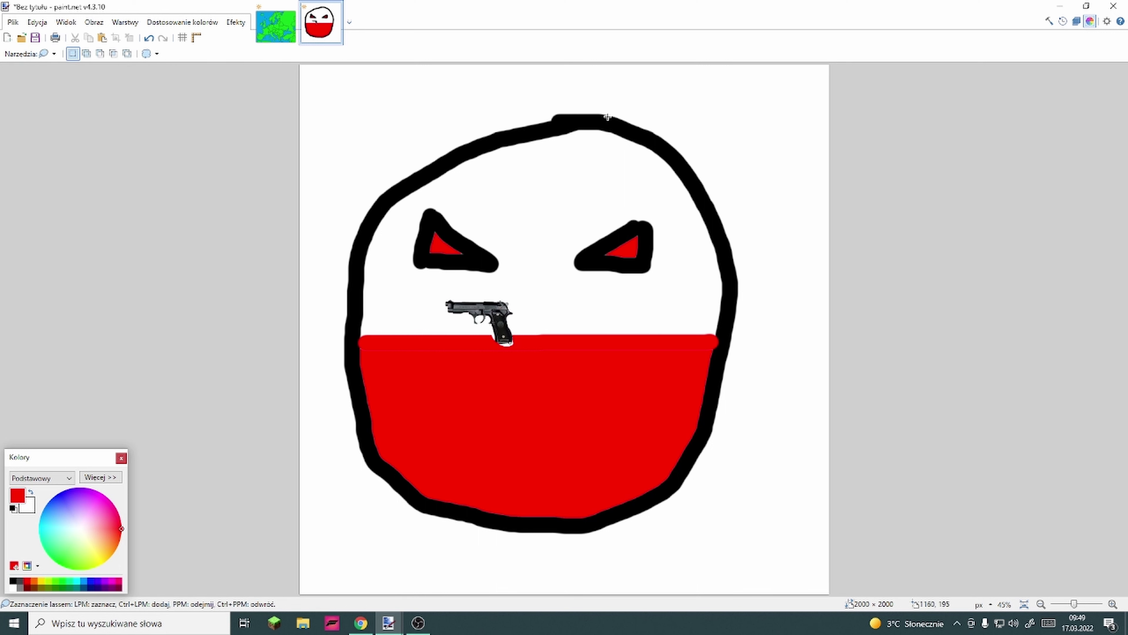
pyautogui.moveTo(608, 117)
pyautogui.mouseDown()
pyautogui.moveTo(460, 151)
pyautogui.moveTo(366, 225)
pyautogui.moveTo(344, 308)
pyautogui.moveTo(350, 382)
pyautogui.moveTo(358, 461)
pyautogui.moveTo(389, 496)
pyautogui.mouseUp()
pyautogui.moveTo(458, 516)
pyautogui.mouseDown()
pyautogui.moveTo(594, 530)
pyautogui.moveTo(693, 463)
pyautogui.moveTo(725, 378)
pyautogui.moveTo(733, 262)
pyautogui.moveTo(711, 204)
pyautogui.moveTo(608, 118)
pyautogui.mouseUp()
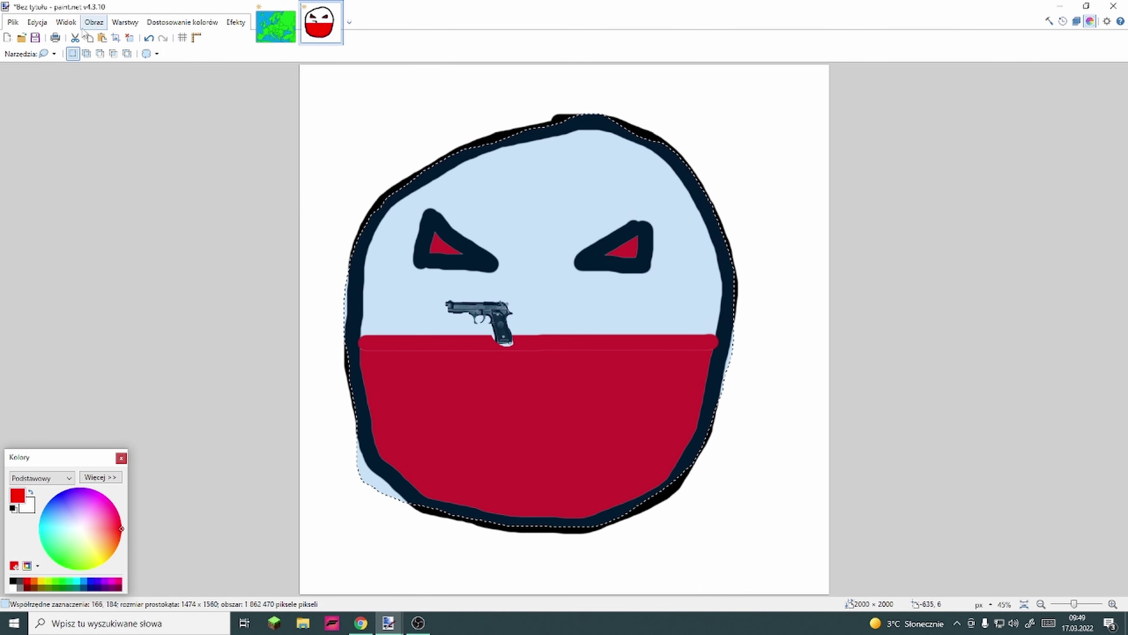
pyautogui.click(75, 38)
# Paste the ball into the Europe map image, keeping the current canvas size
pyautogui.click(275, 22)
pyautogui.hotkey('ctrl', 'v')
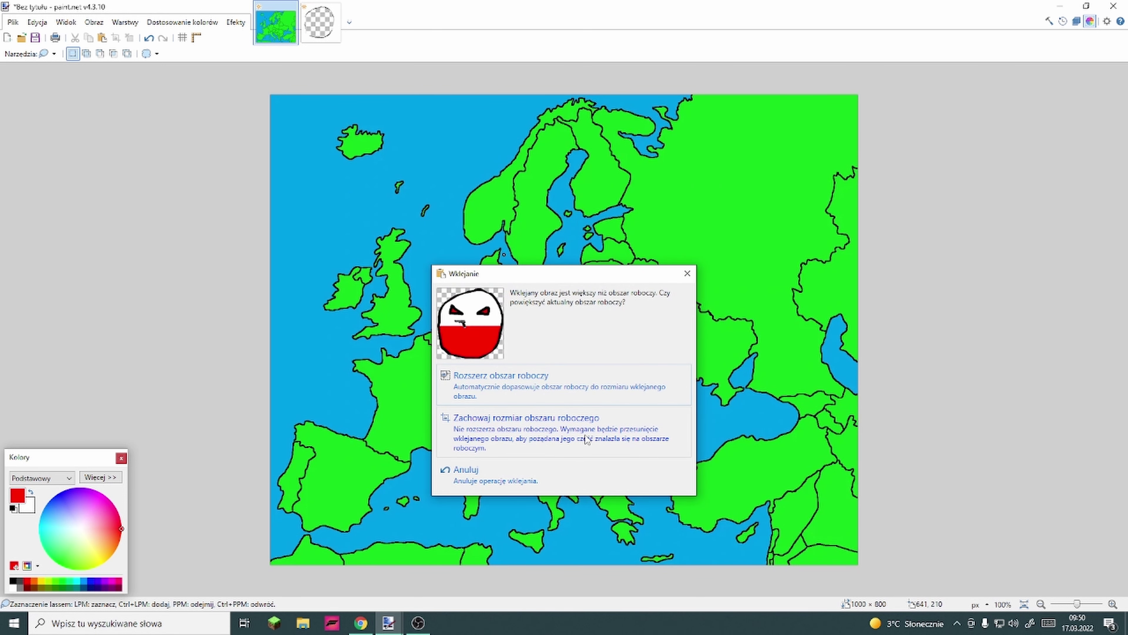
pyautogui.click(541, 445)
# Reposition the pasted ball on the map and shrink it to about 718 × 1152 pixels
pyautogui.moveTo(697, 464); pyautogui.dragTo(614, 347)
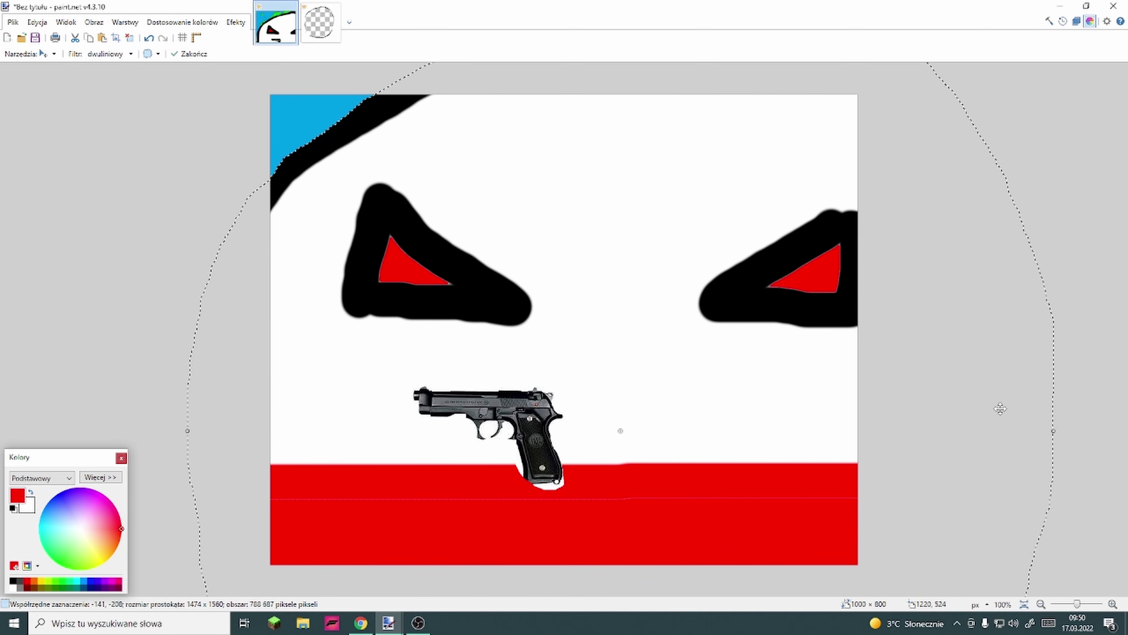
pyautogui.moveTo(1058, 429); pyautogui.dragTo(707, 429)
pyautogui.moveTo(623, 334); pyautogui.dragTo(561, 295)
pyautogui.moveTo(612, 365); pyautogui.dragTo(550, 559)
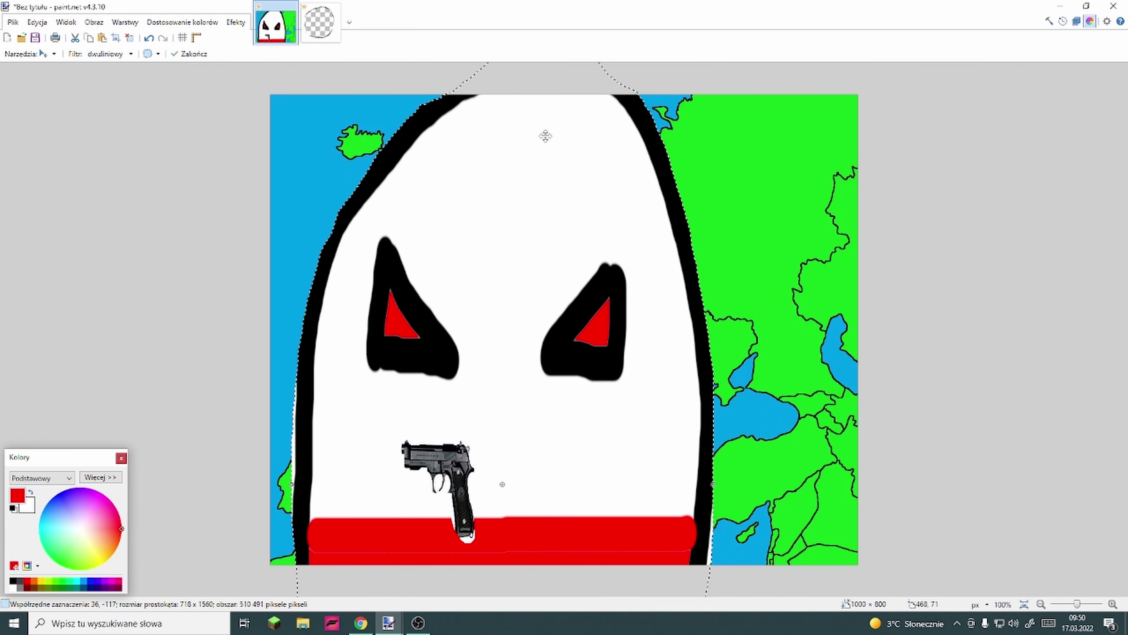
pyautogui.moveTo(545, 137); pyautogui.dragTo(549, 242)
pyautogui.moveTo(511, 148); pyautogui.dragTo(578, 111)
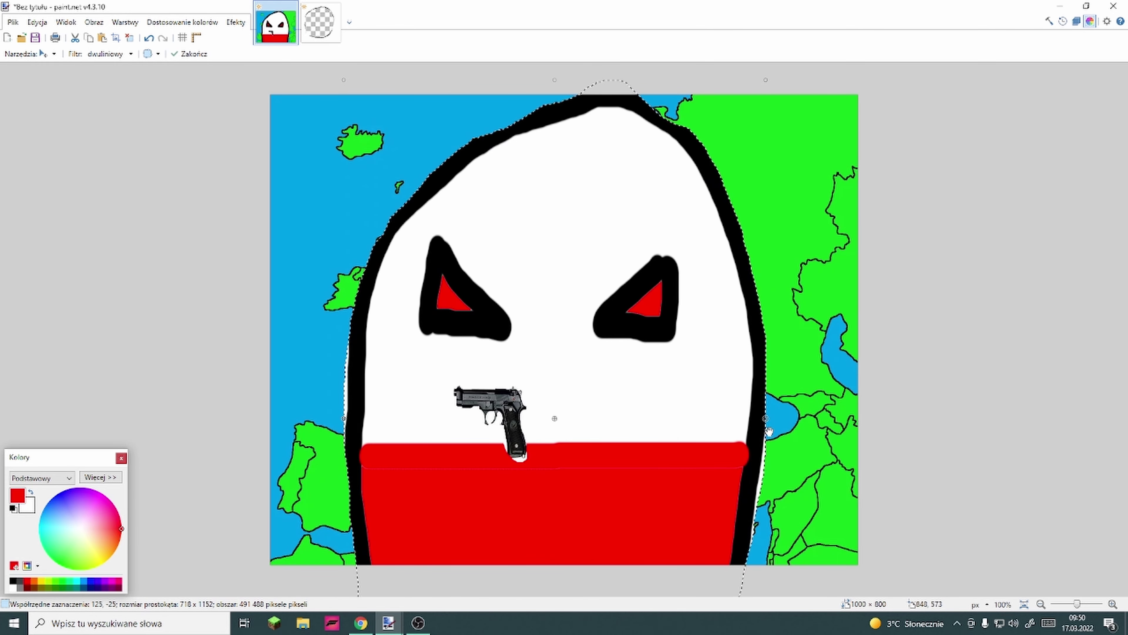
# Move the ball so its edges can be reached and reduce its height to about 249 pixels
pyautogui.moveTo(680, 473); pyautogui.dragTo(670, 358)
pyautogui.moveTo(577, 566); pyautogui.dragTo(564, 481)
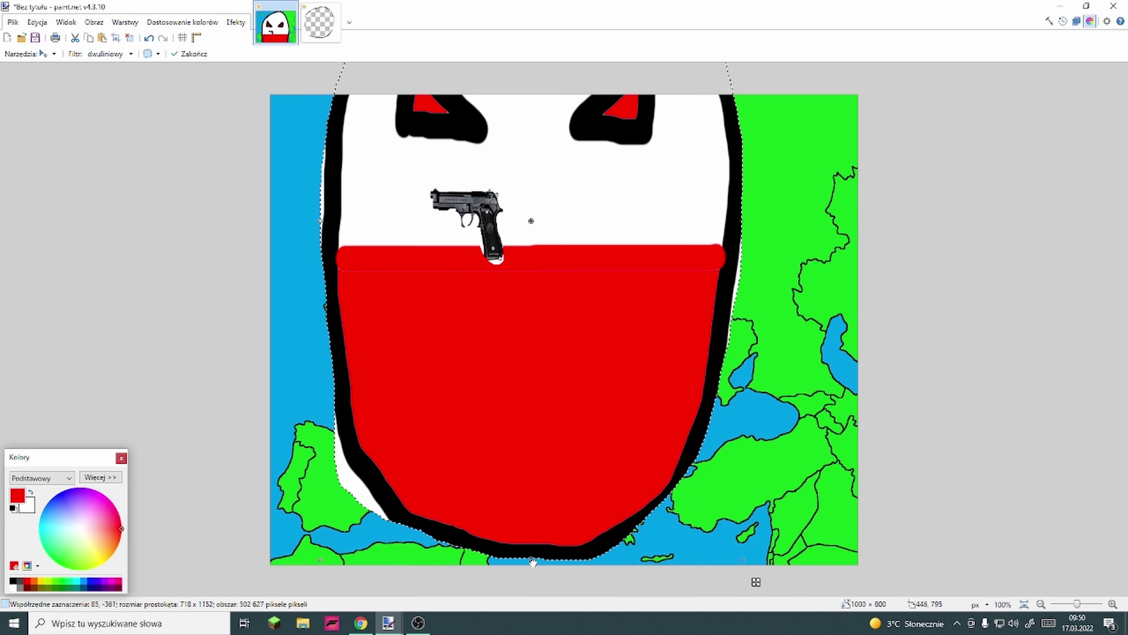
pyautogui.moveTo(533, 562); pyautogui.dragTo(597, 434)
pyautogui.moveTo(546, 466); pyautogui.dragTo(546, 545)
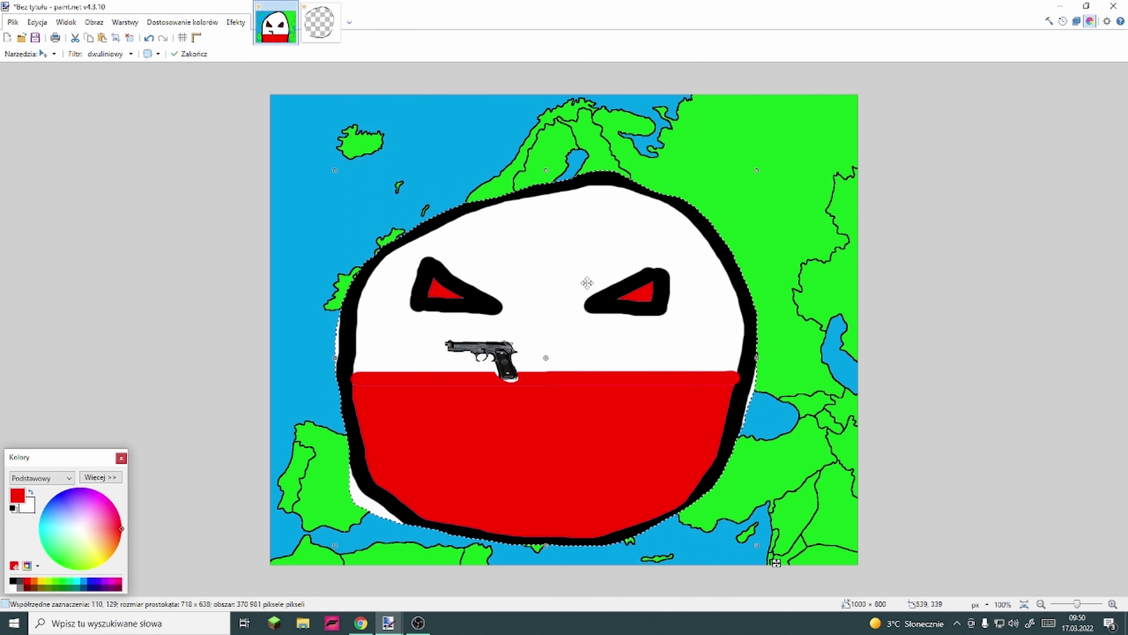
pyautogui.moveTo(545, 170); pyautogui.dragTo(546, 399)
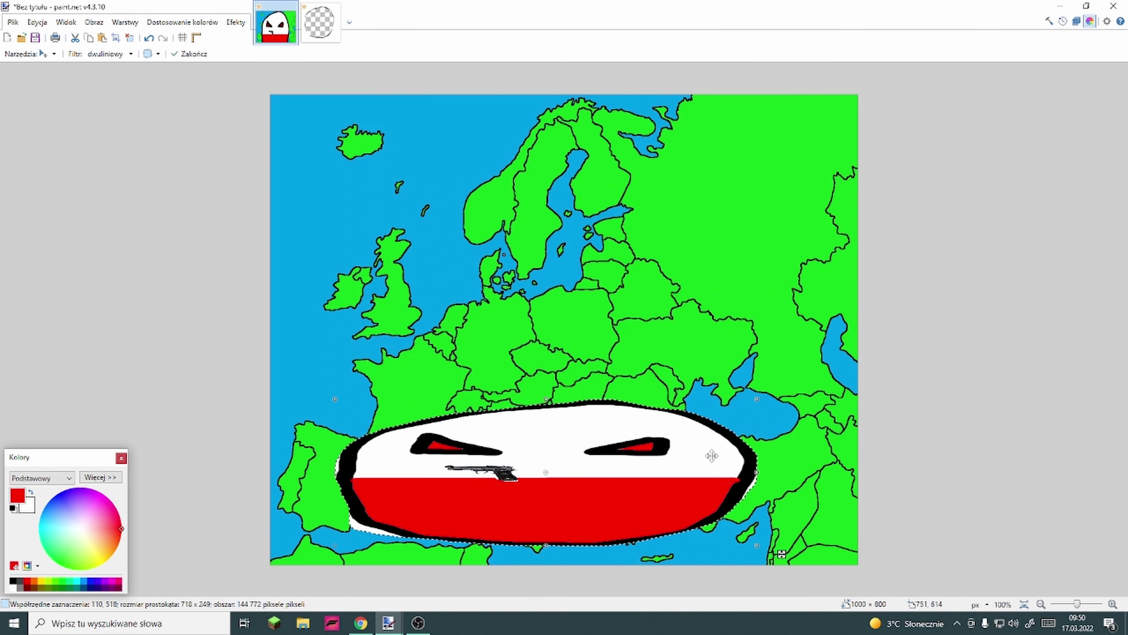
# Shrink the ball to about 71 × 59 pixels, place it over Poland and deselect it
pyautogui.moveTo(756, 472); pyautogui.dragTo(608, 249)
pyautogui.moveTo(576, 193); pyautogui.dragTo(578, 306)
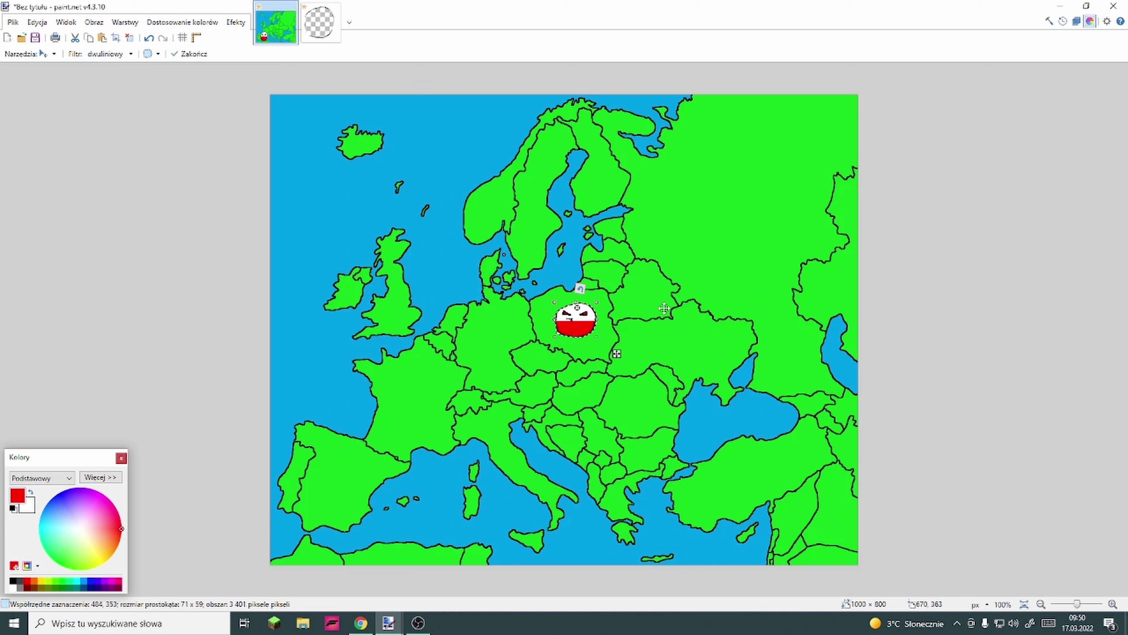
pyautogui.click(130, 38)
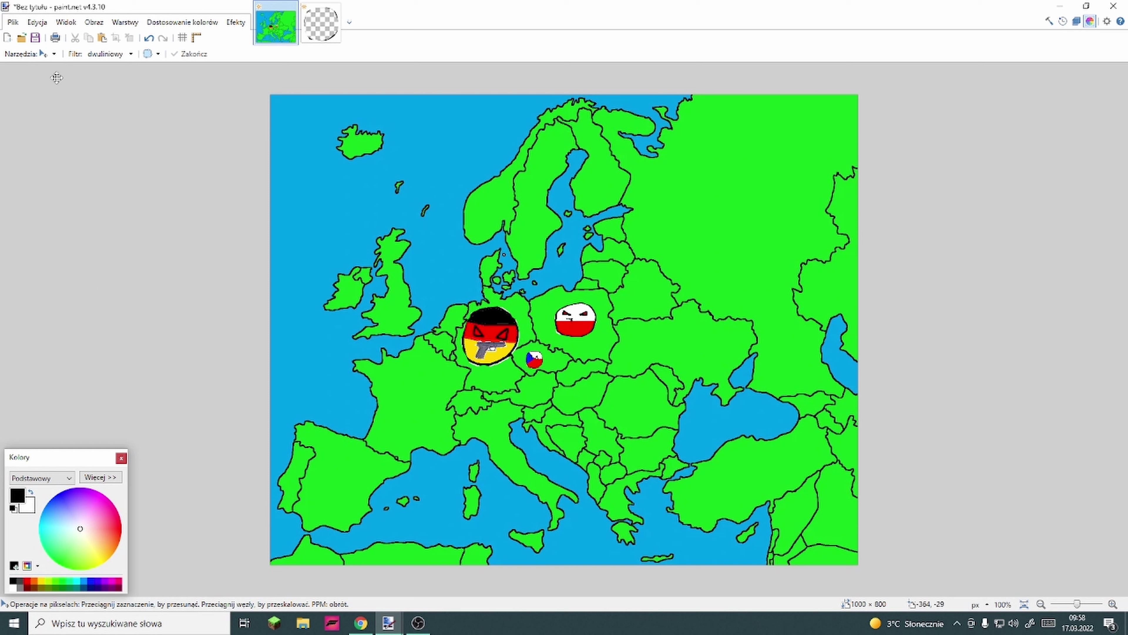
# Select the whole map and save it as the PNG file "na film" in the Obrazy folder with the default save settings
pyautogui.click(53, 54)
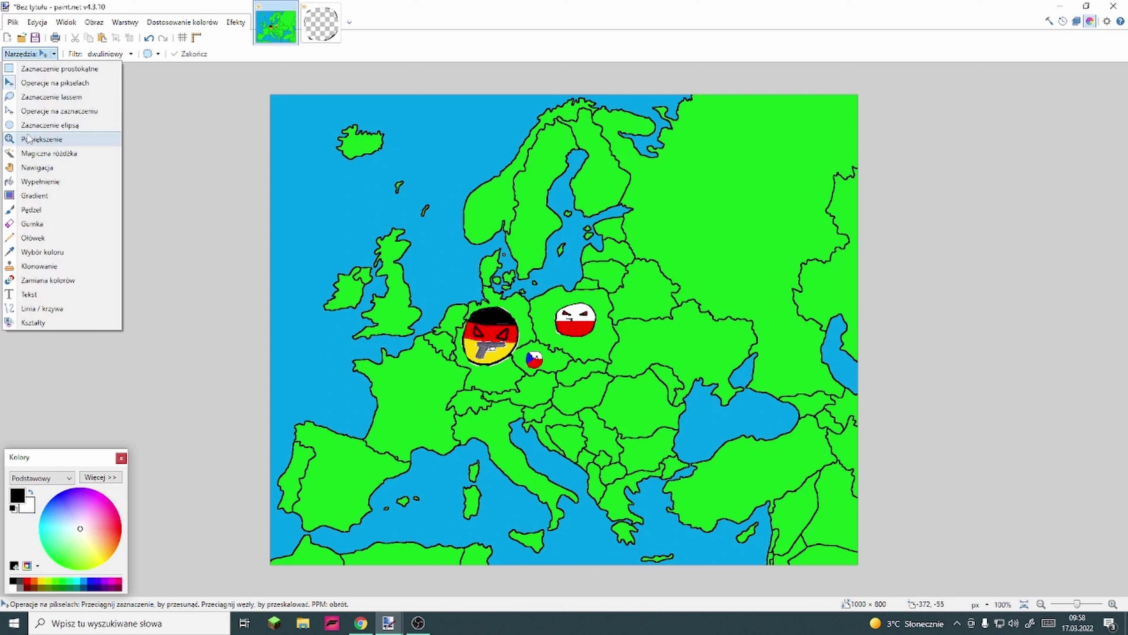
pyautogui.hotkey('ctrl', 'a')
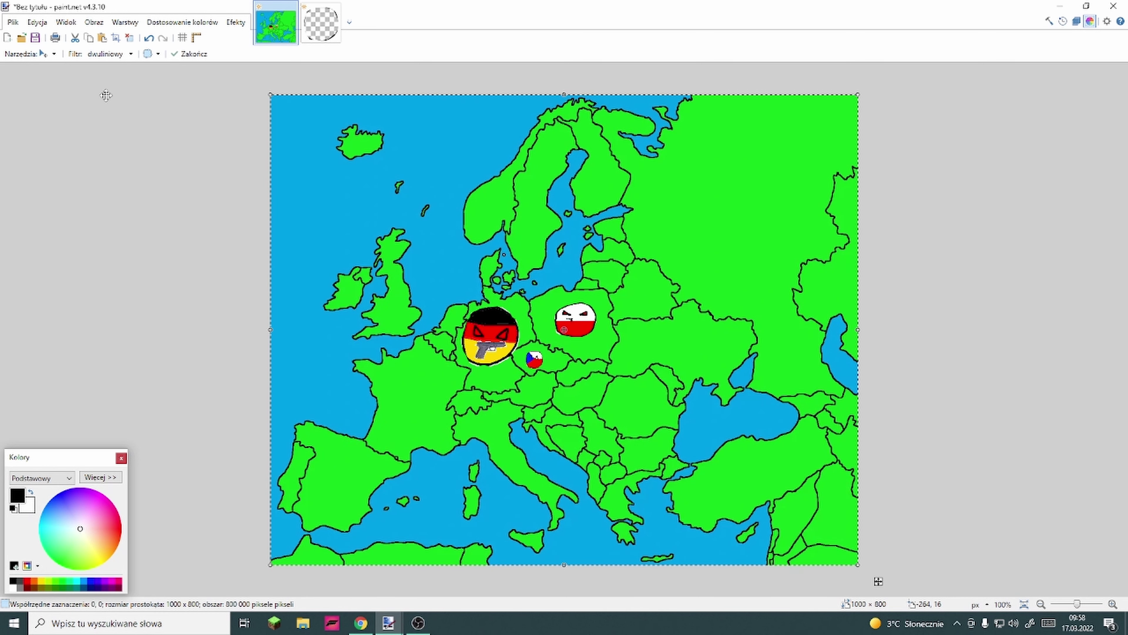
pyautogui.click(14, 22)
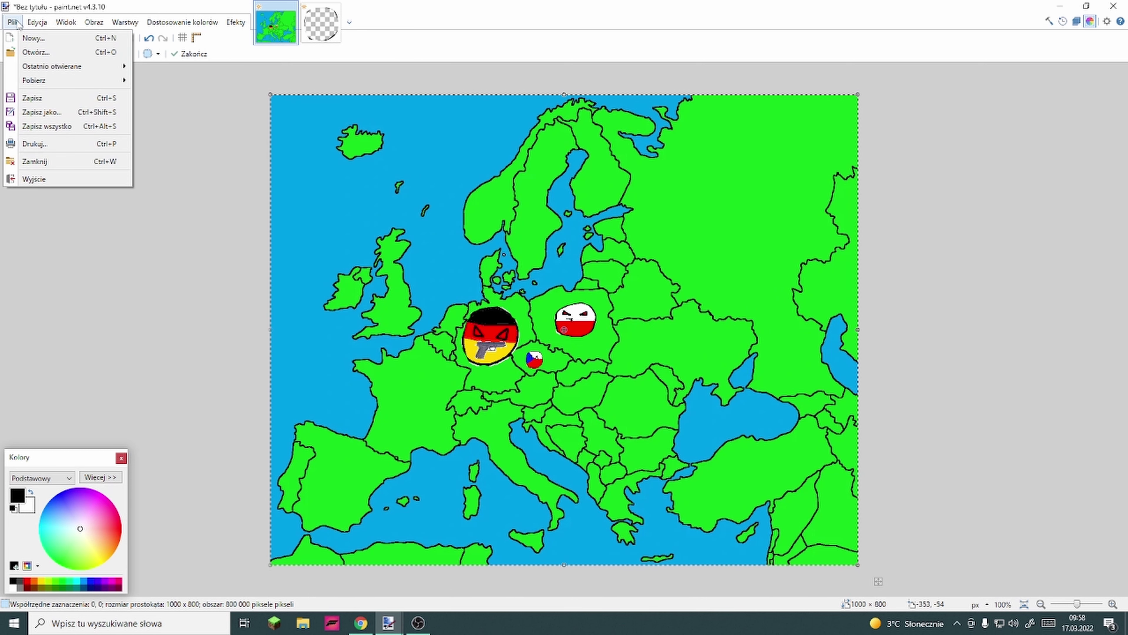
pyautogui.click(40, 112)
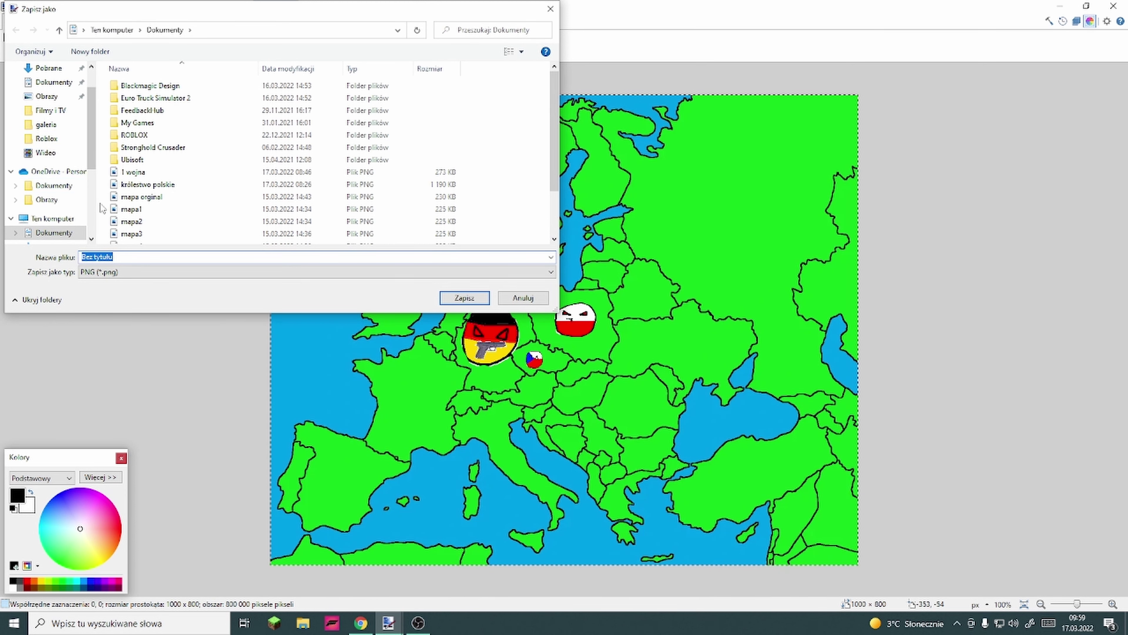
pyautogui.scroll(-2, 105, 213)
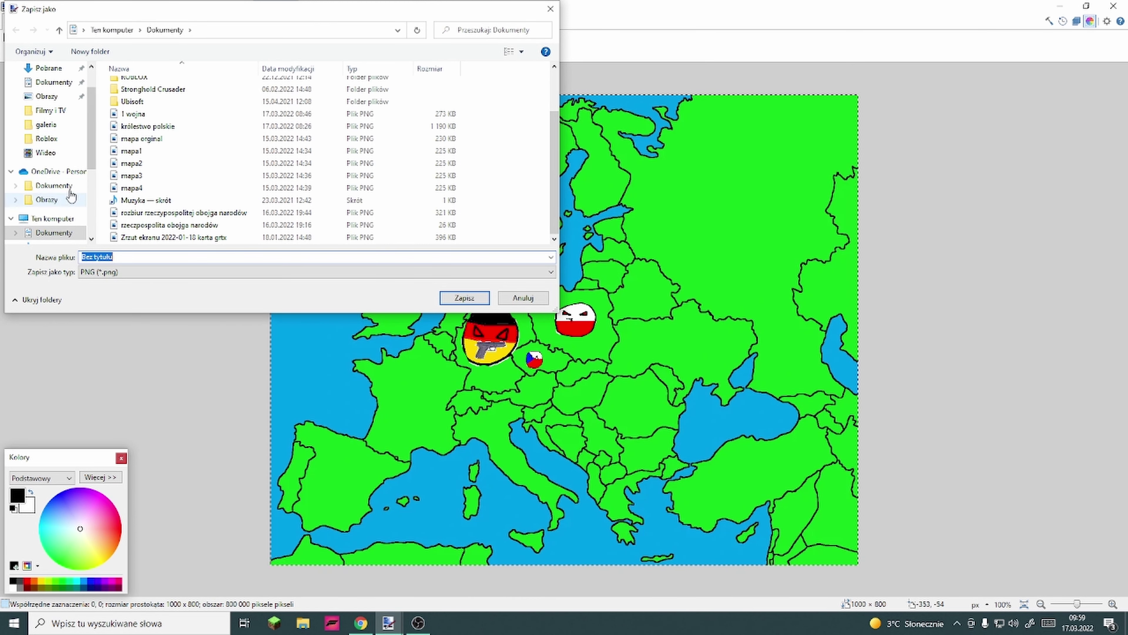
pyautogui.click(67, 101)
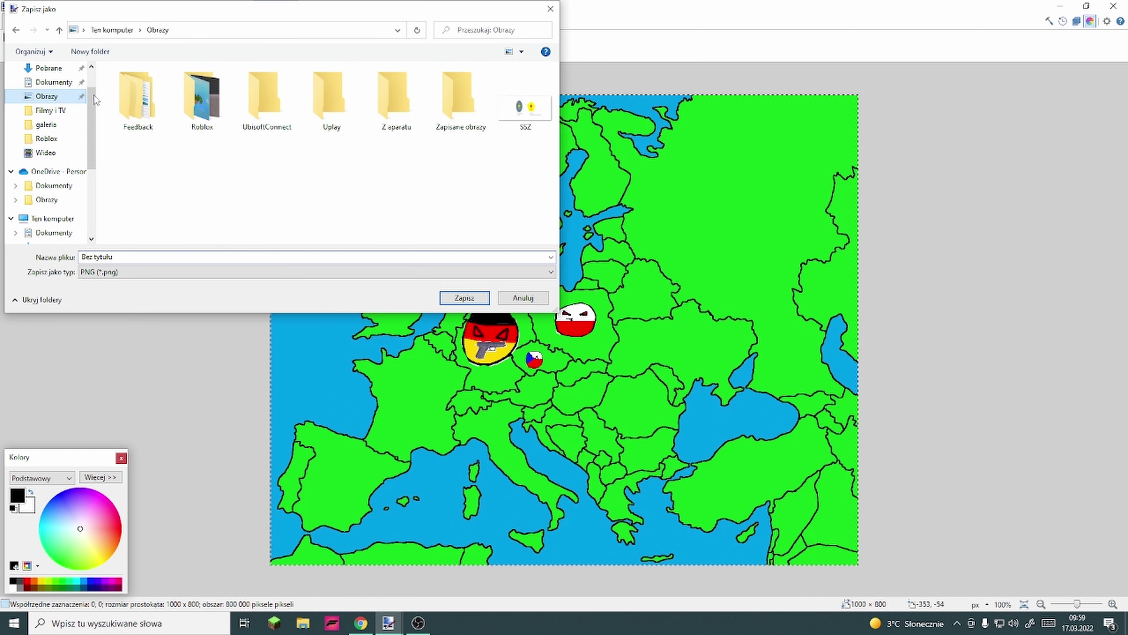
pyautogui.click(145, 256)
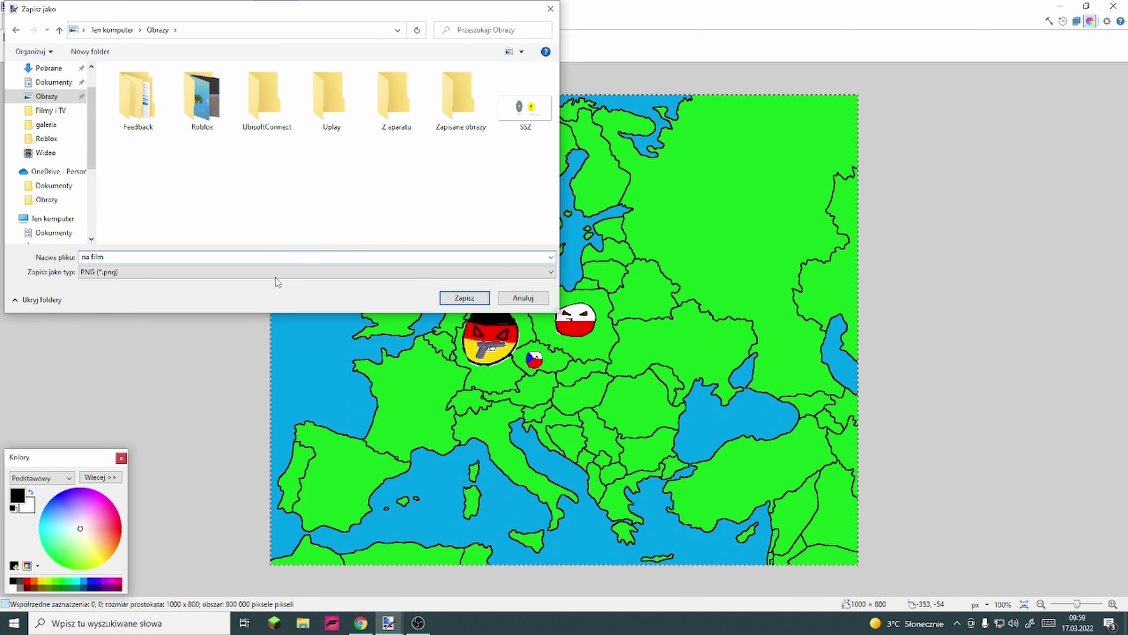
pyautogui.click(462, 301)
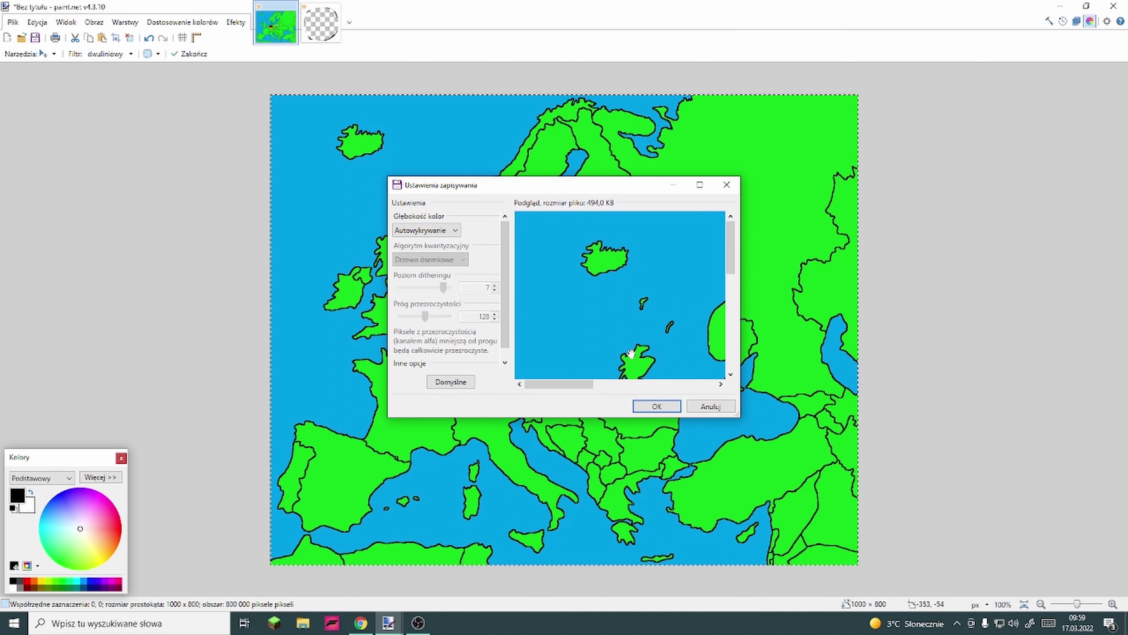
pyautogui.click(655, 405)
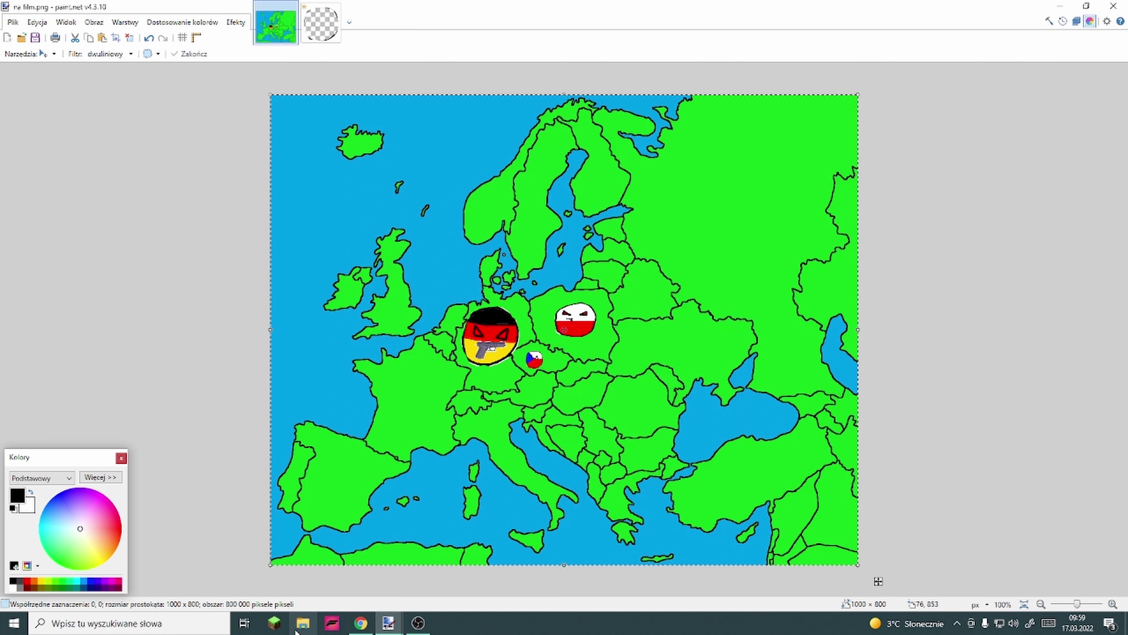
# Switch to File Explorer and open the saved "na film" picture from the Obrazy folder
pyautogui.click(307, 623)
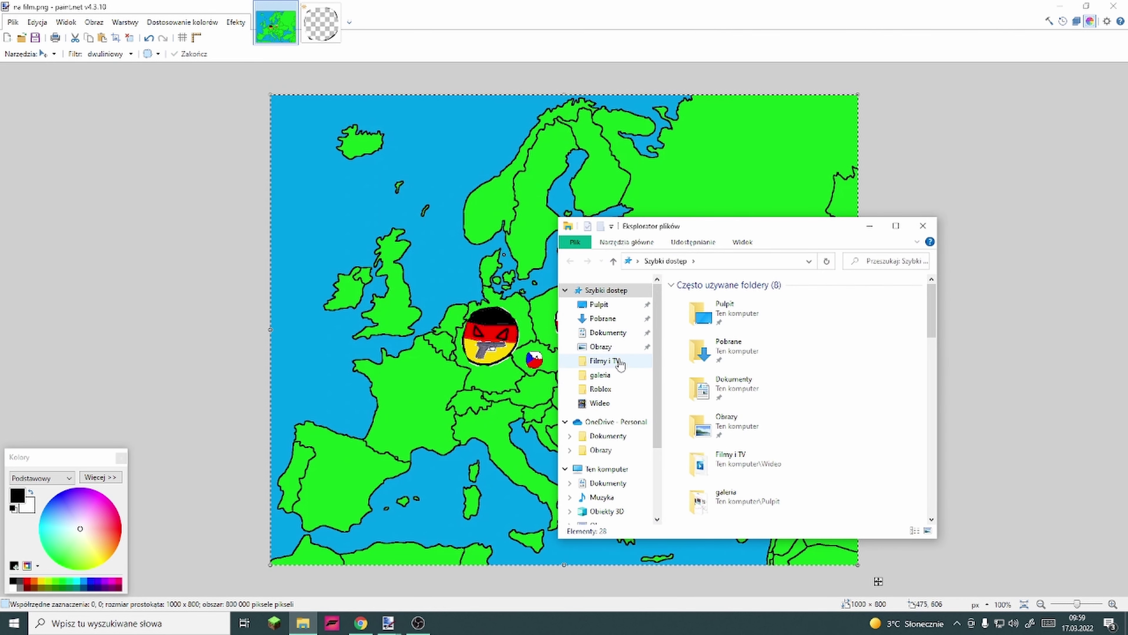
pyautogui.click(623, 350)
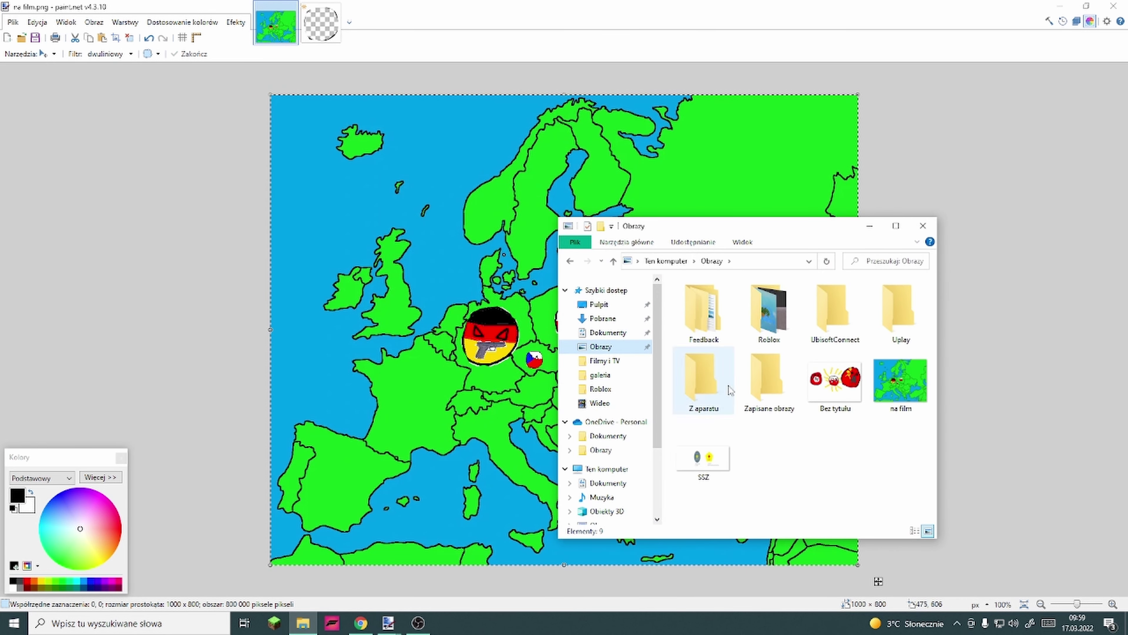
pyautogui.doubleClick(894, 397)
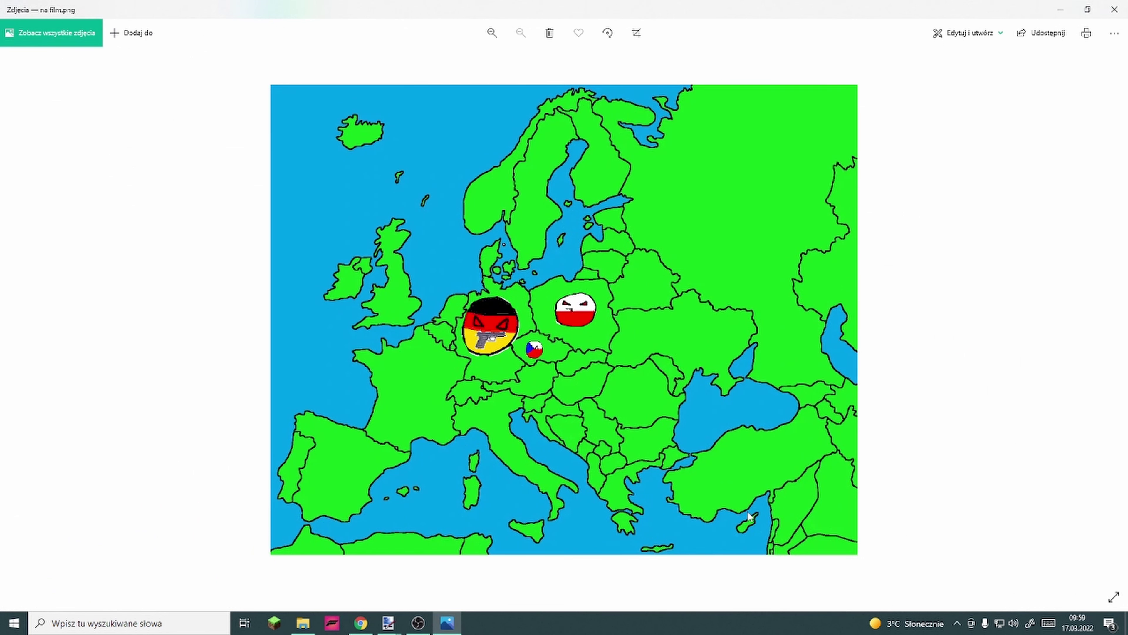
# Close the saved picture's preview and its folder window, return to paint.net and deselect the map
pyautogui.click(1115, 8)
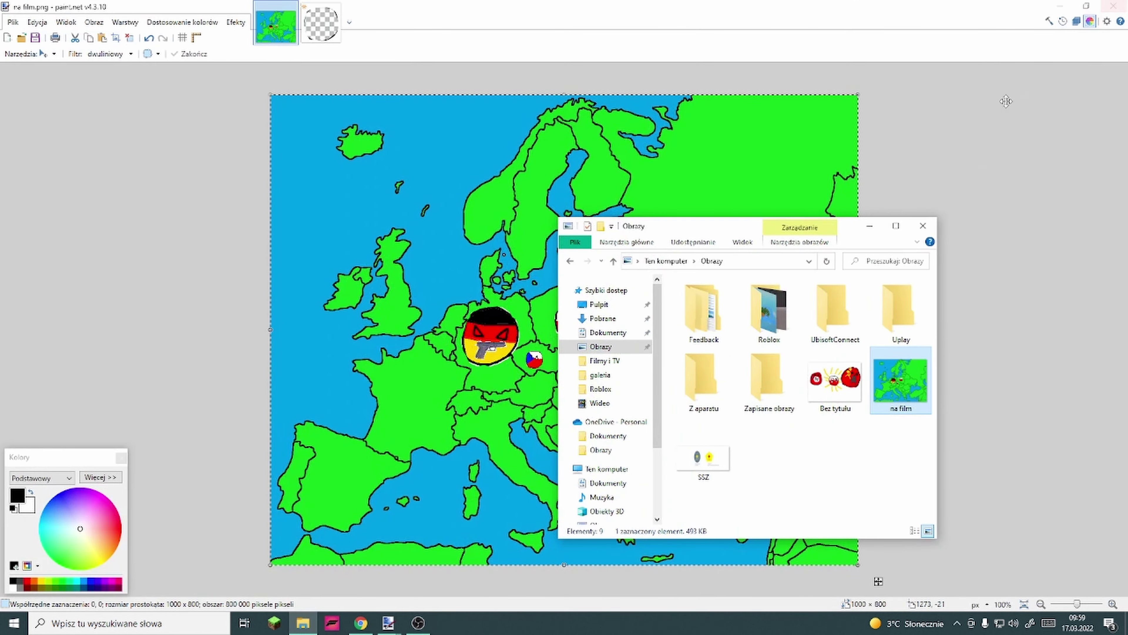
pyautogui.click(924, 225)
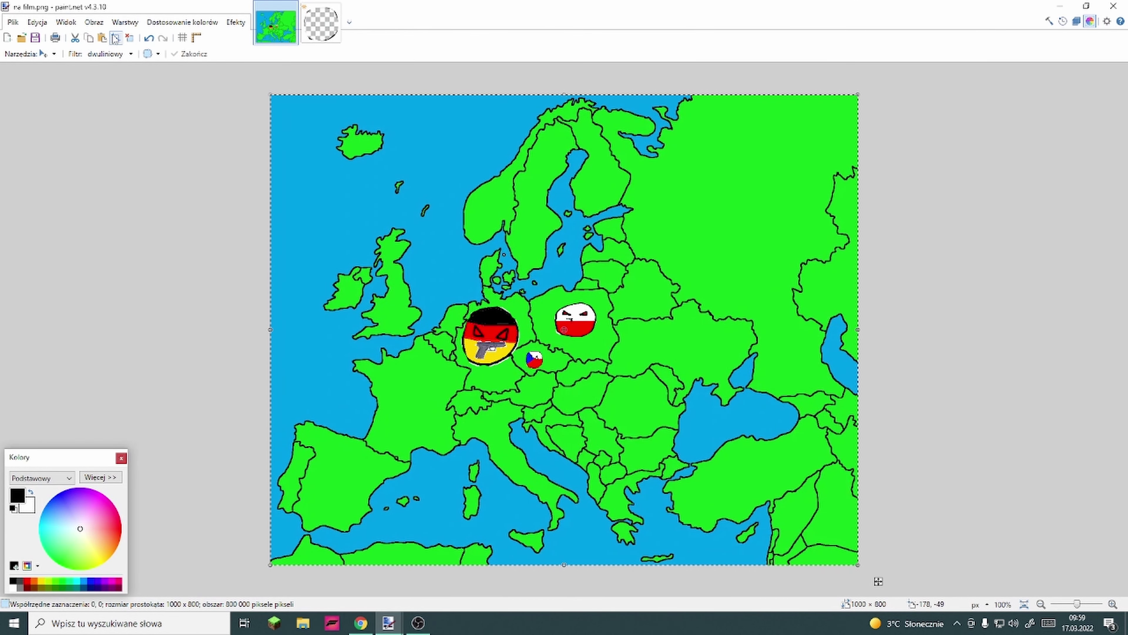
pyautogui.click(130, 38)
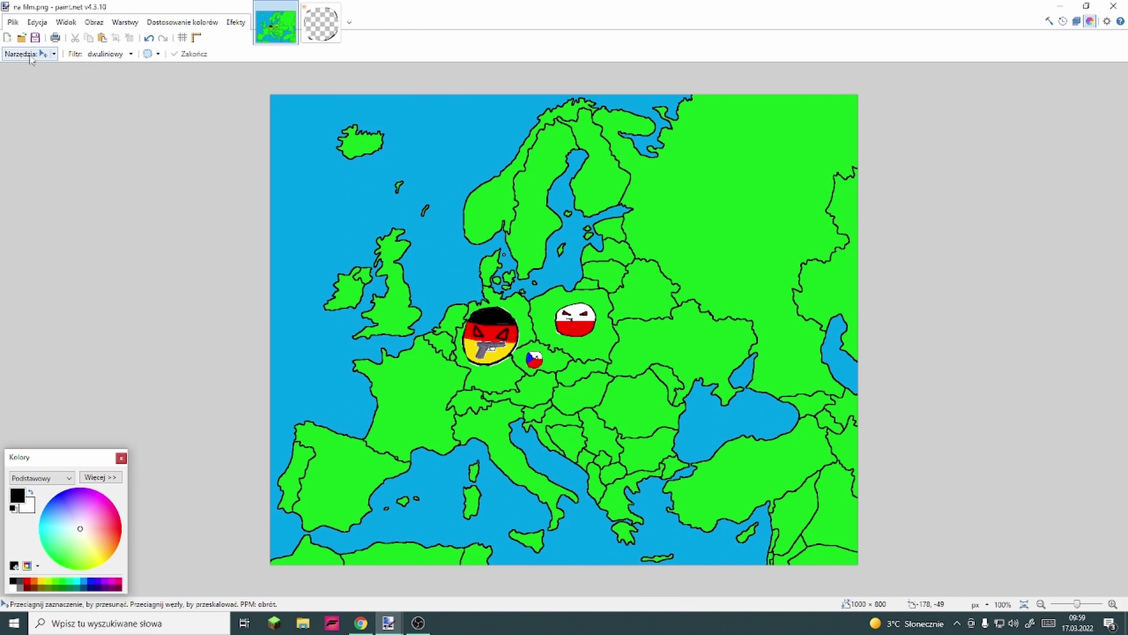
# Fill the area of Poland around its ball with yellow using the Fill tool
pyautogui.click(30, 54)
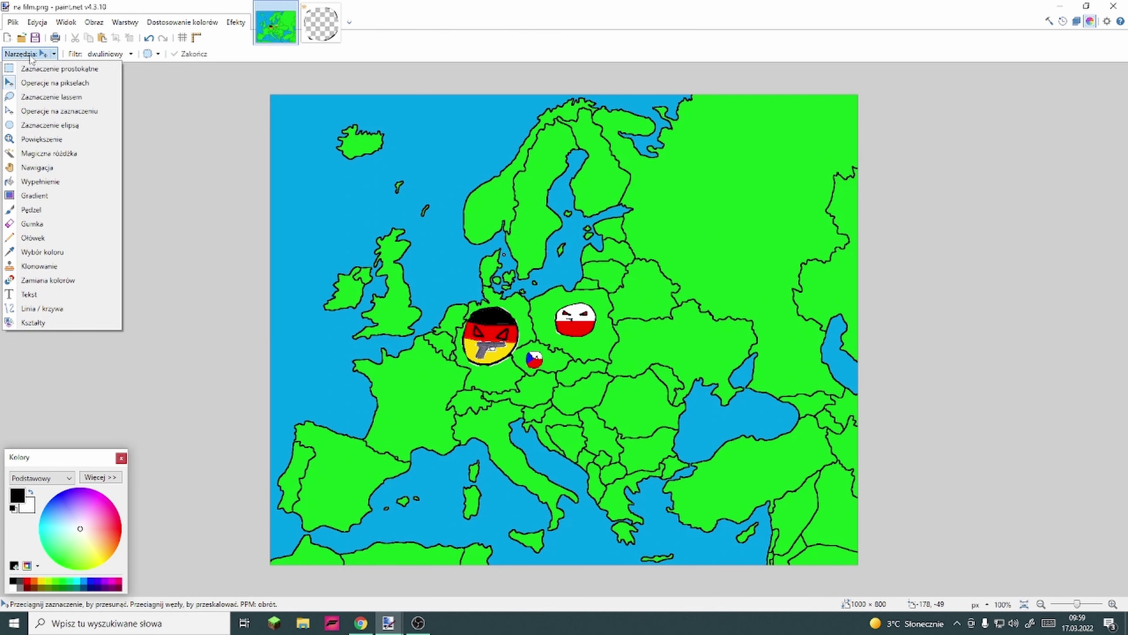
pyautogui.click(26, 140)
pyautogui.click(550, 353)
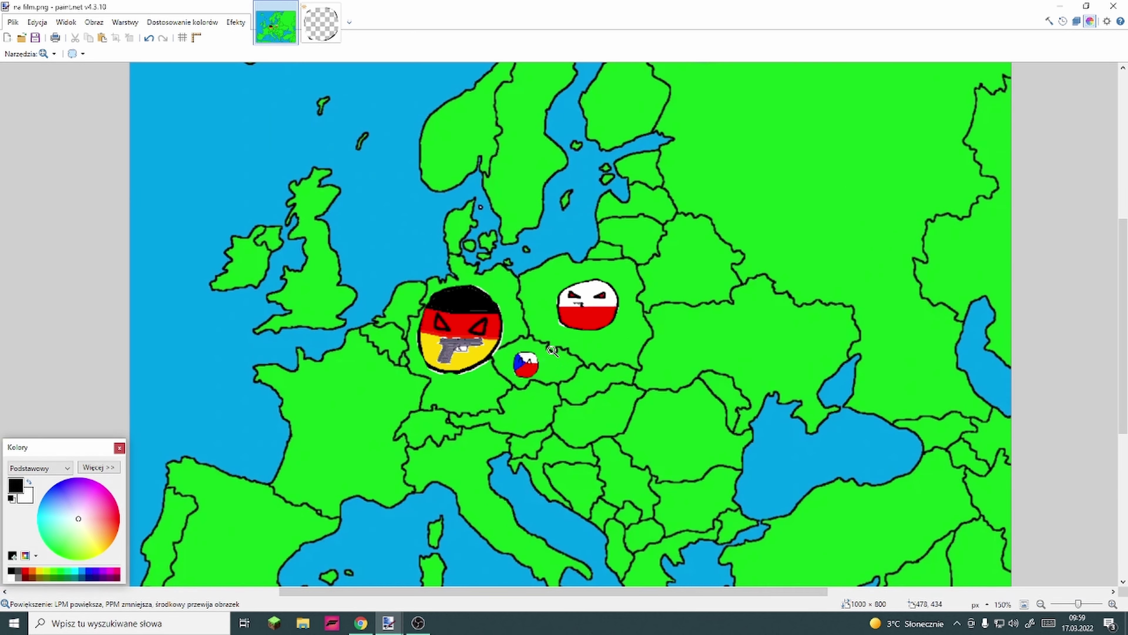
pyautogui.click(528, 349)
pyautogui.click(515, 344)
pyautogui.click(513, 343)
pyautogui.click(507, 341)
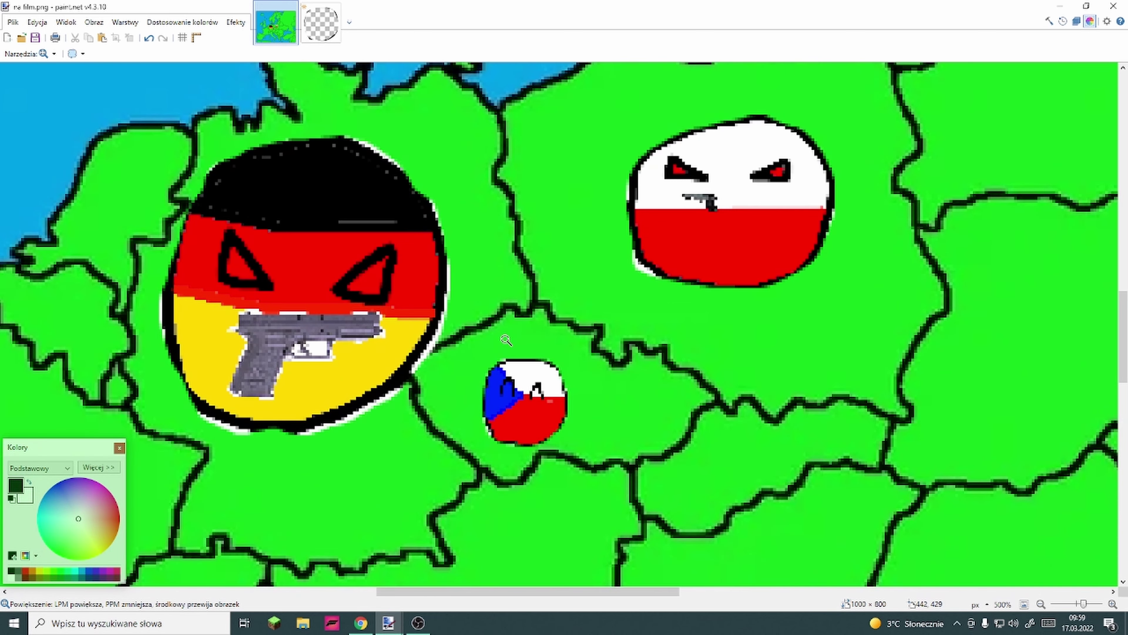
pyautogui.click(617, 366)
pyautogui.scroll(2, 628, 360)
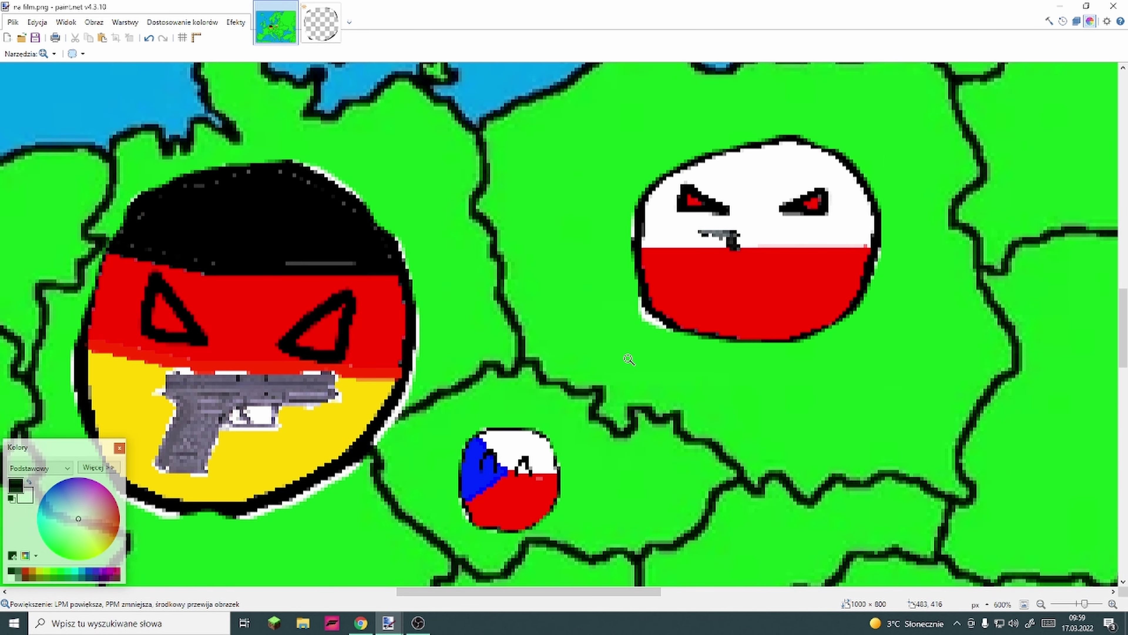
pyautogui.scroll(2, 636, 350)
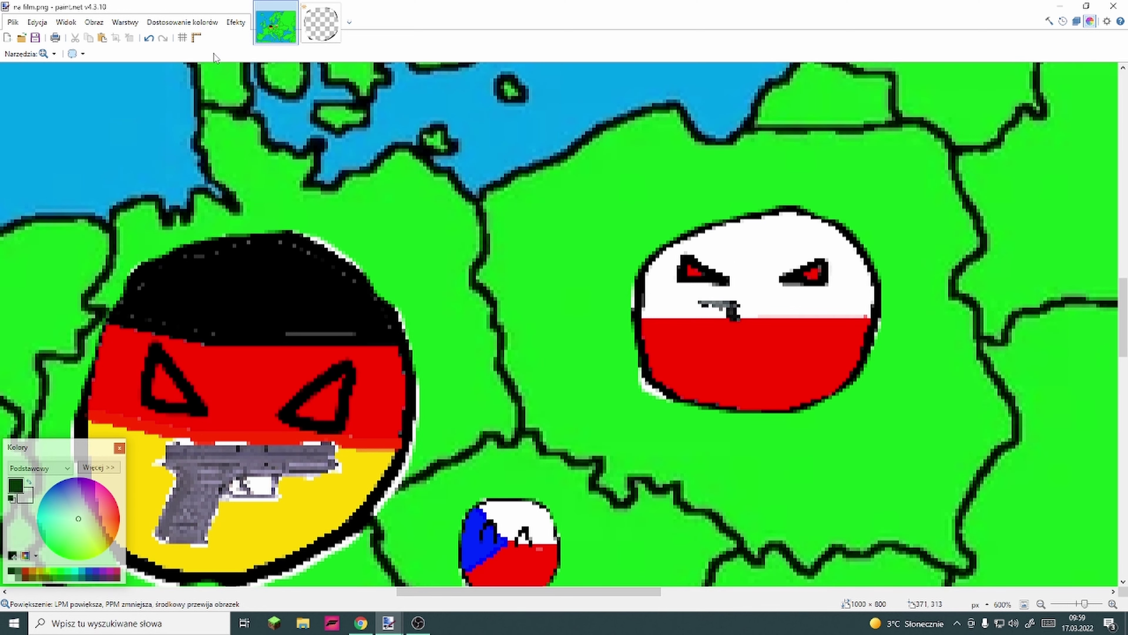
pyautogui.click(44, 53)
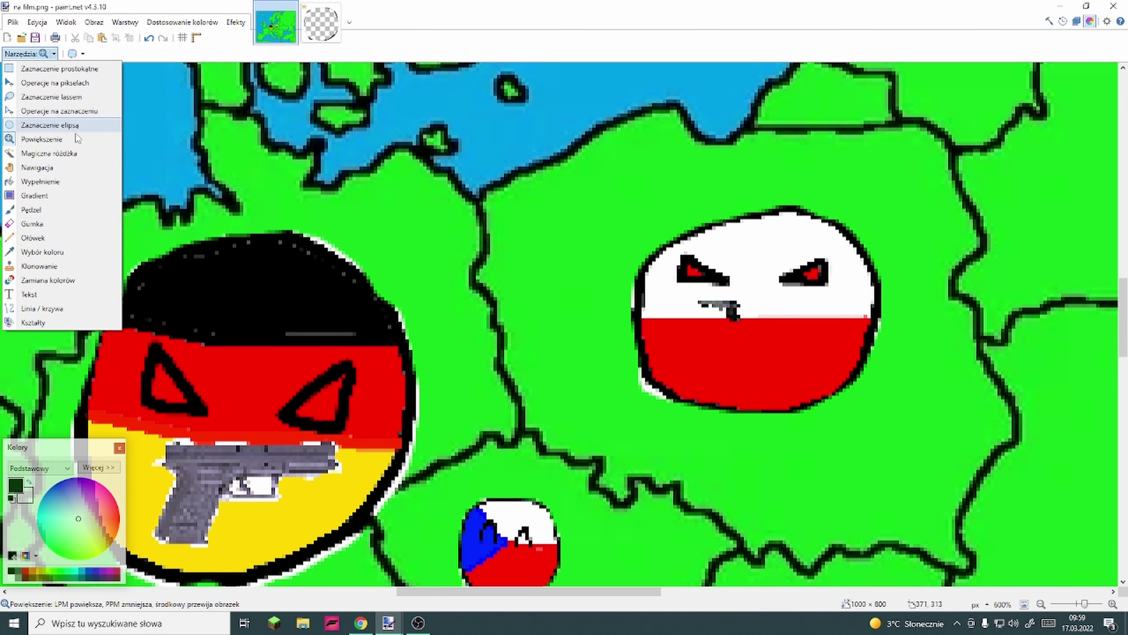
pyautogui.click(42, 175)
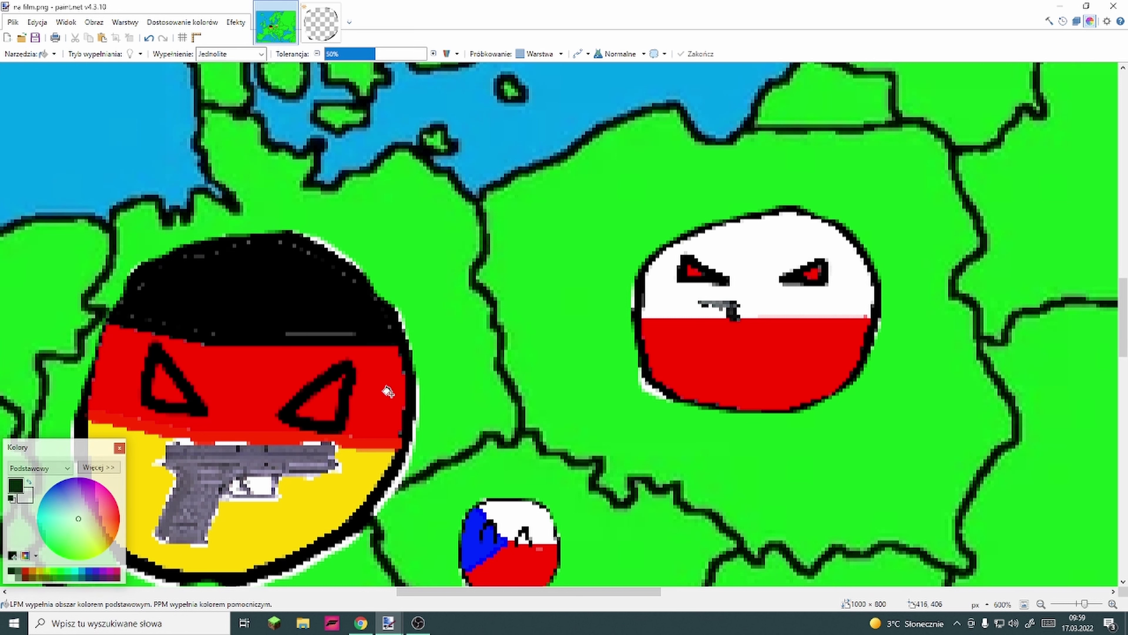
pyautogui.click(94, 552)
pyautogui.click(607, 267)
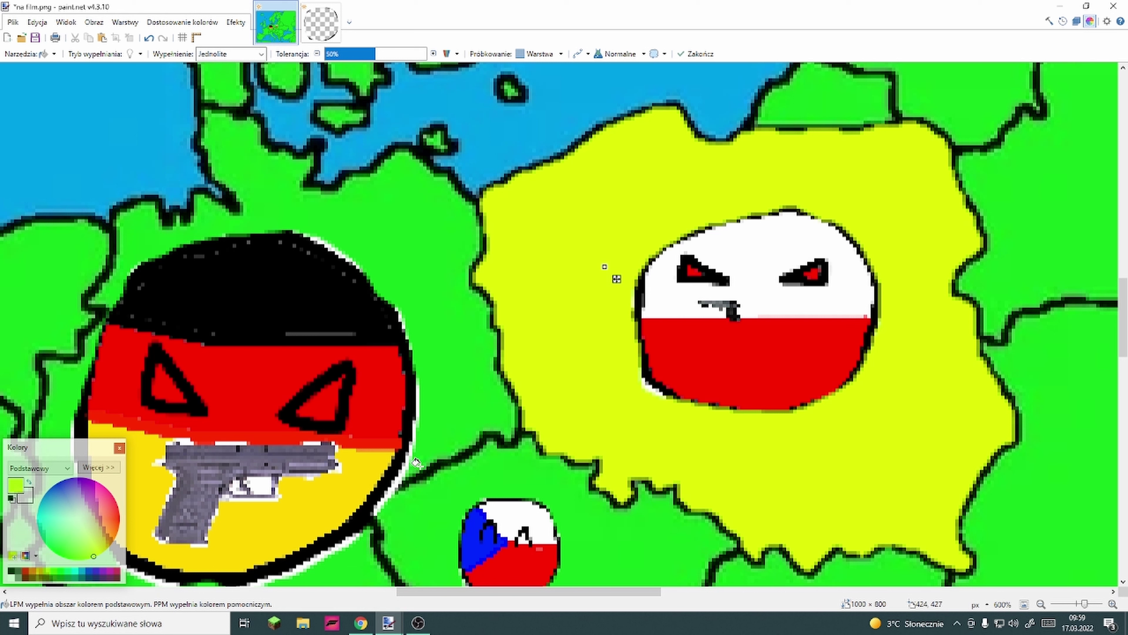
# Fill the northern part of Germany with crimson red and Czechia with blue
pyautogui.click(467, 385)
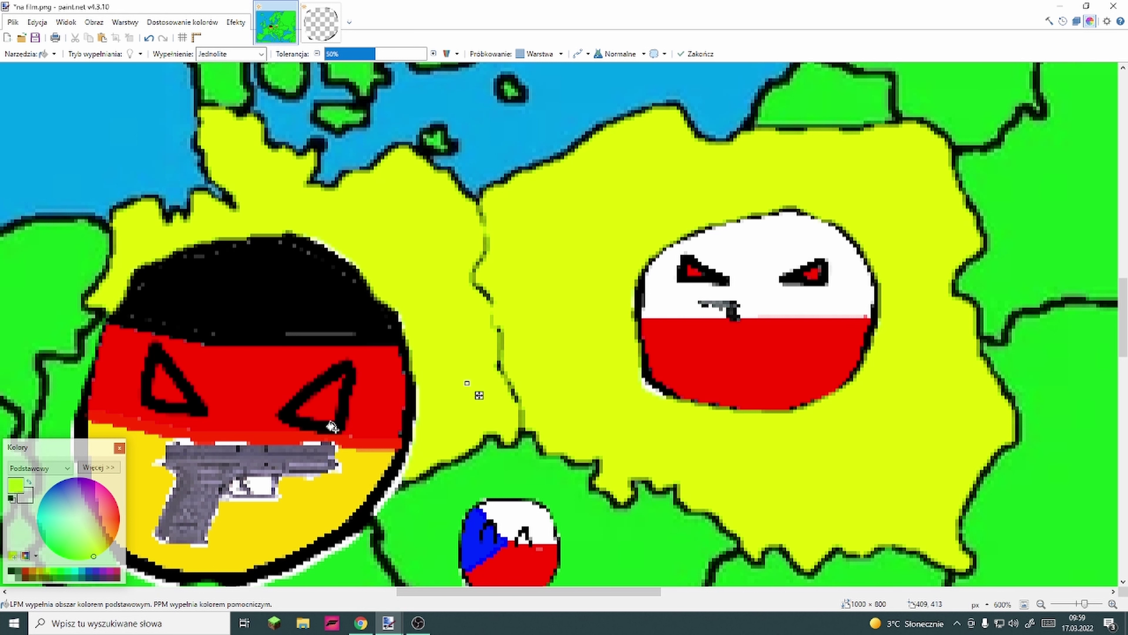
pyautogui.moveTo(76, 542); pyautogui.dragTo(126, 509)
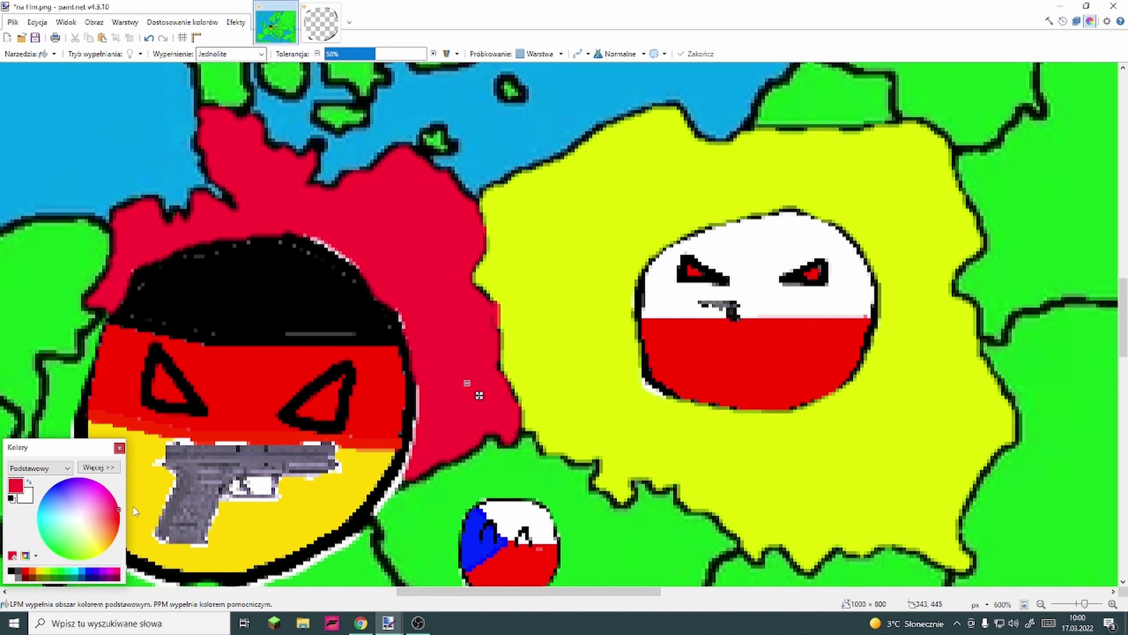
pyautogui.click(594, 505)
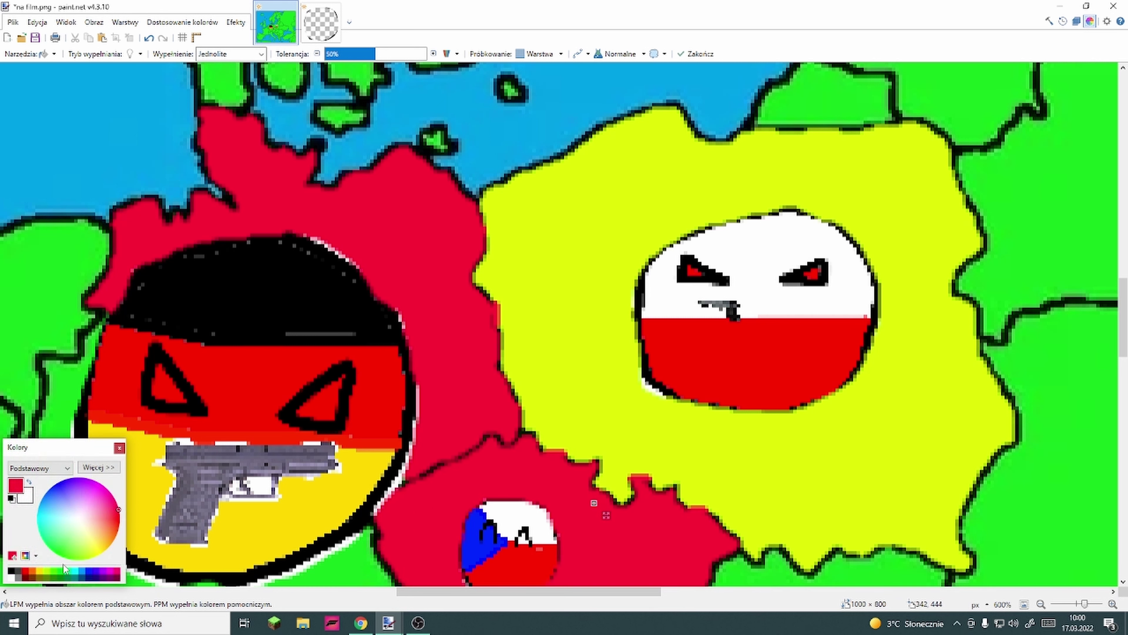
pyautogui.click(90, 572)
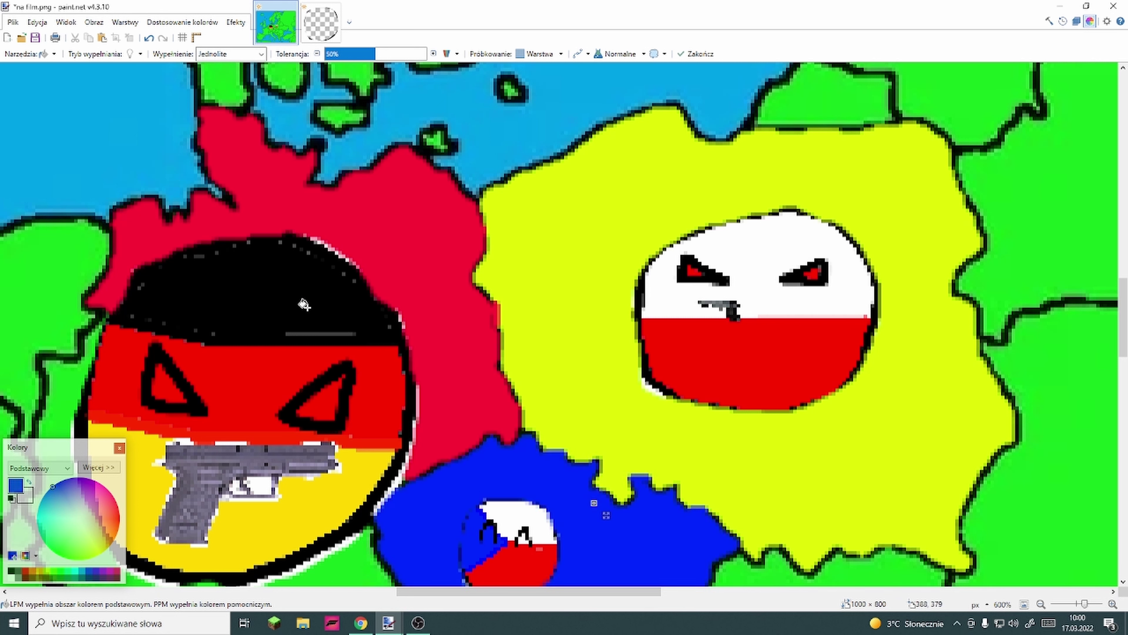
# Fill the still green southern part of Germany and make the whole country one pure red
pyautogui.scroll(-2, 280, 285)
pyautogui.scroll(-2, 382, 397)
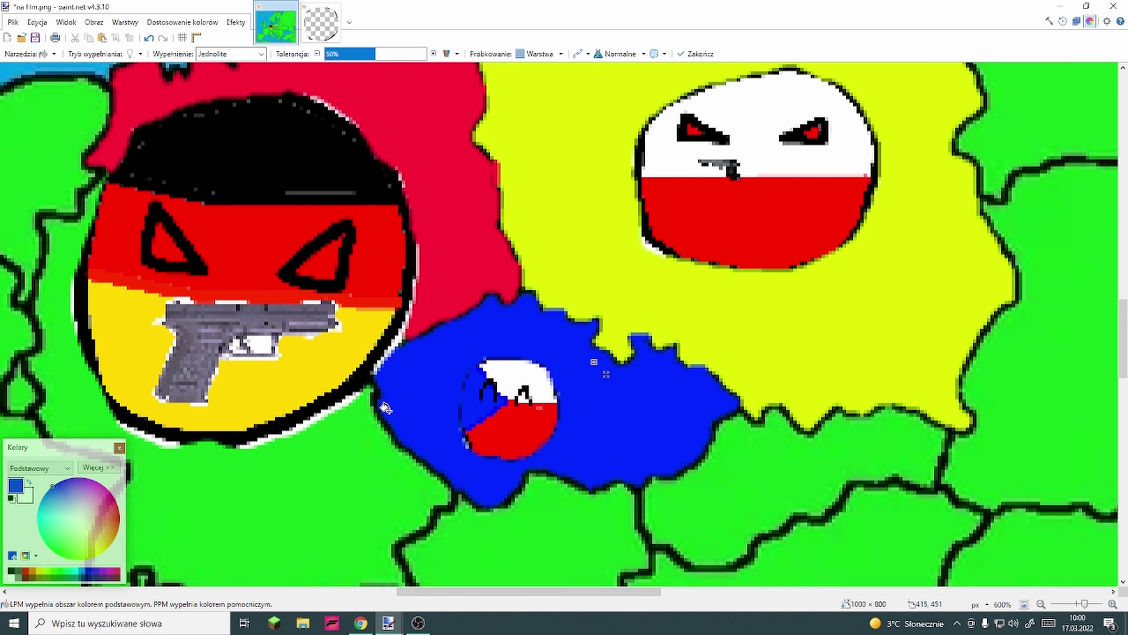
pyautogui.scroll(2, 385, 407)
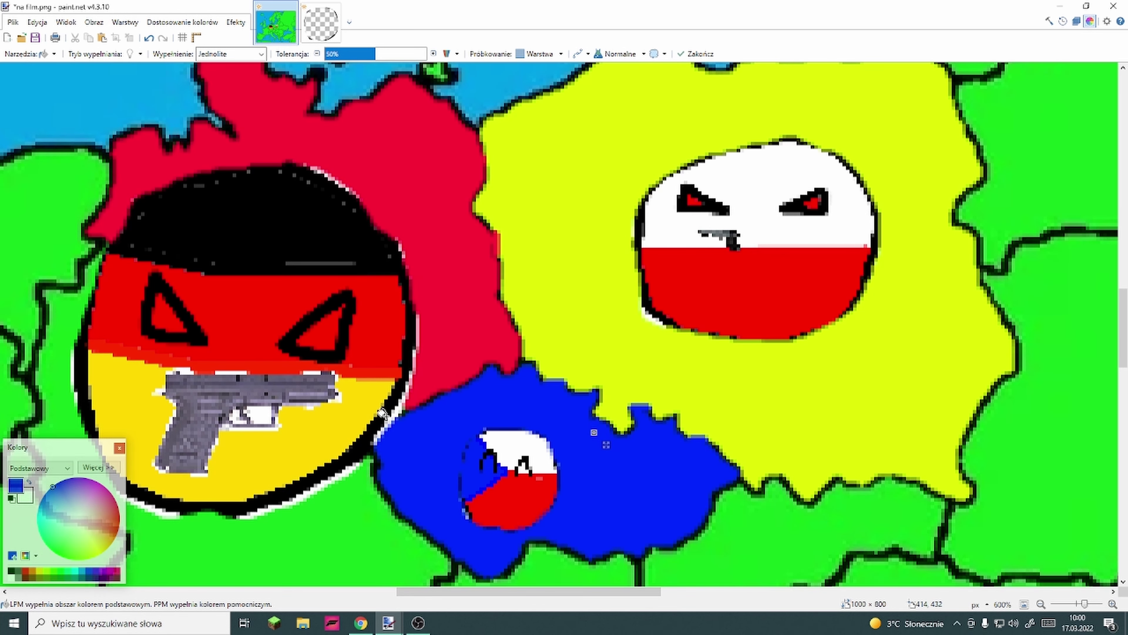
pyautogui.scroll(2, 382, 414)
pyautogui.scroll(-8, 383, 418)
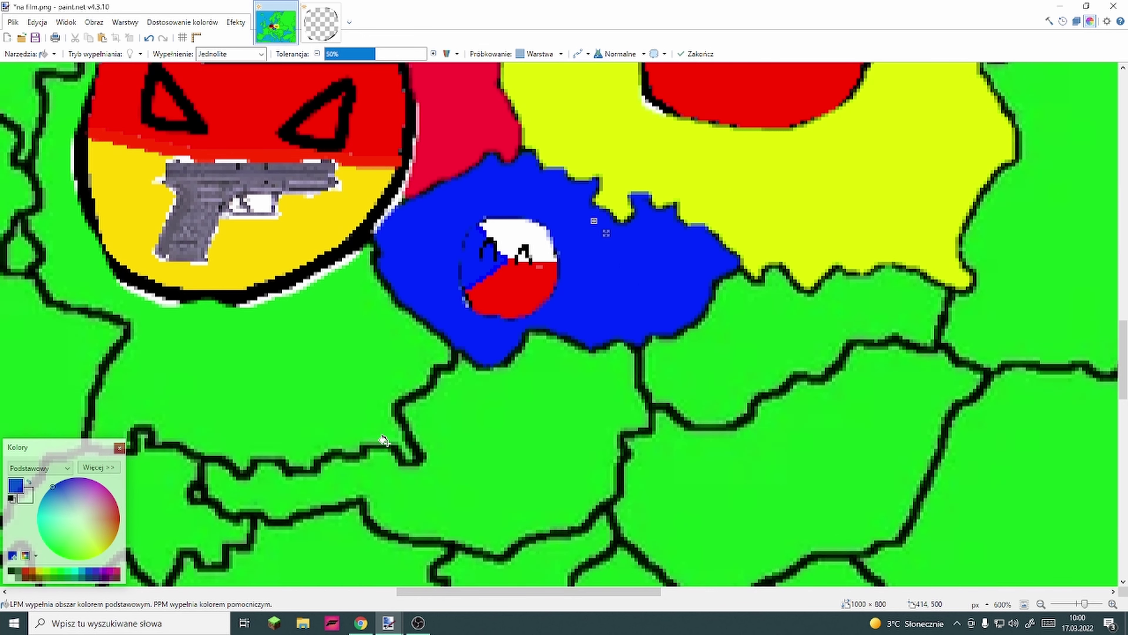
pyautogui.scroll(2, 375, 439)
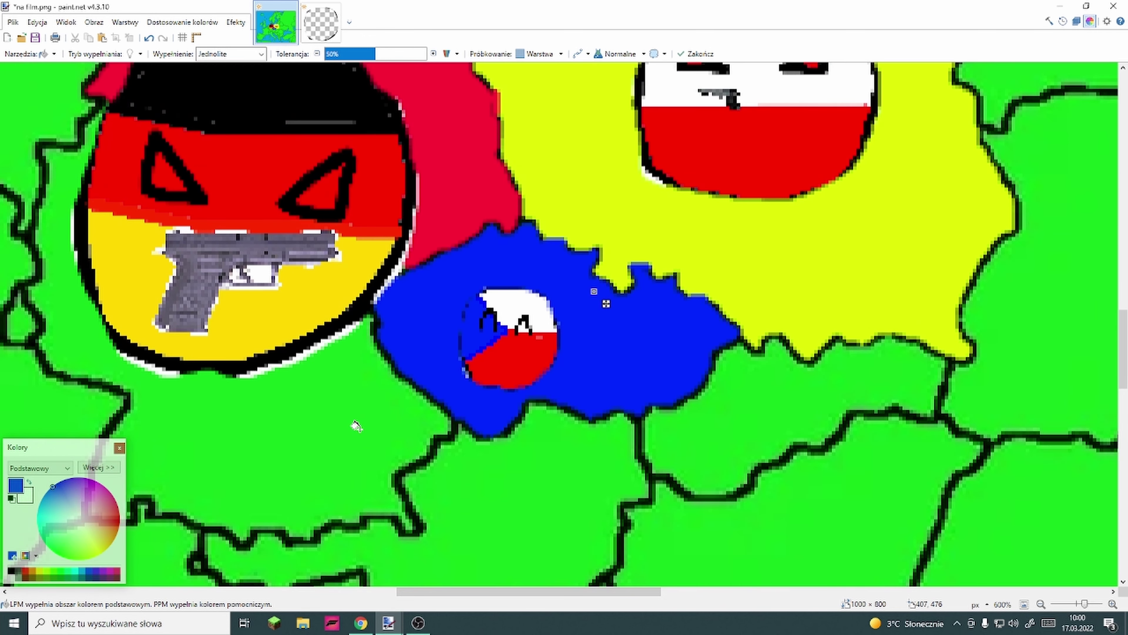
pyautogui.click(282, 405)
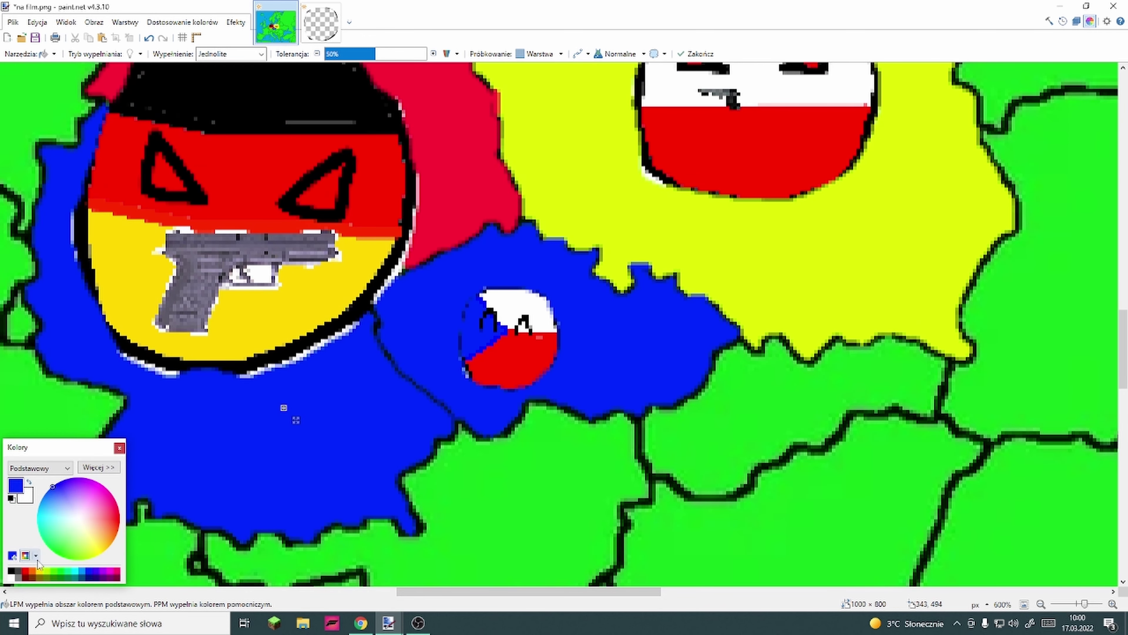
pyautogui.click(30, 570)
pyautogui.click(464, 210)
# Examine the coloured Germany, Poland and Czechia up close and within the surrounding map
pyautogui.scroll(2, 430, 371)
pyautogui.scroll(-2, 429, 371)
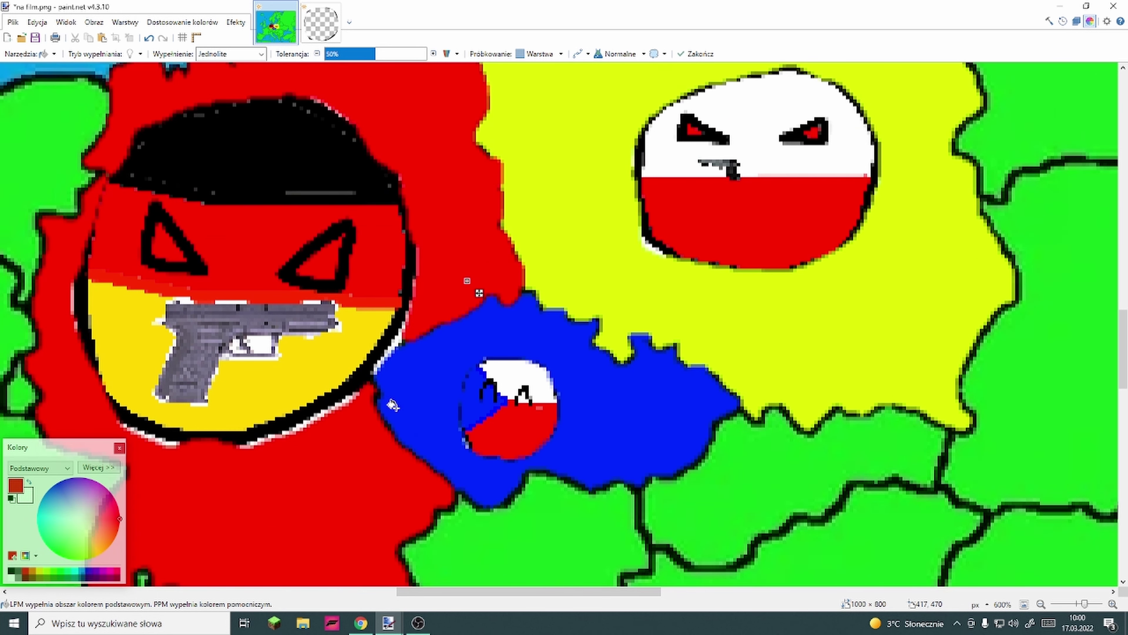
pyautogui.scroll(4, 391, 400)
pyautogui.scroll(-4, 336, 436)
pyautogui.scroll(-6, 337, 436)
pyautogui.scroll(4, 299, 444)
pyautogui.scroll(-4, 302, 441)
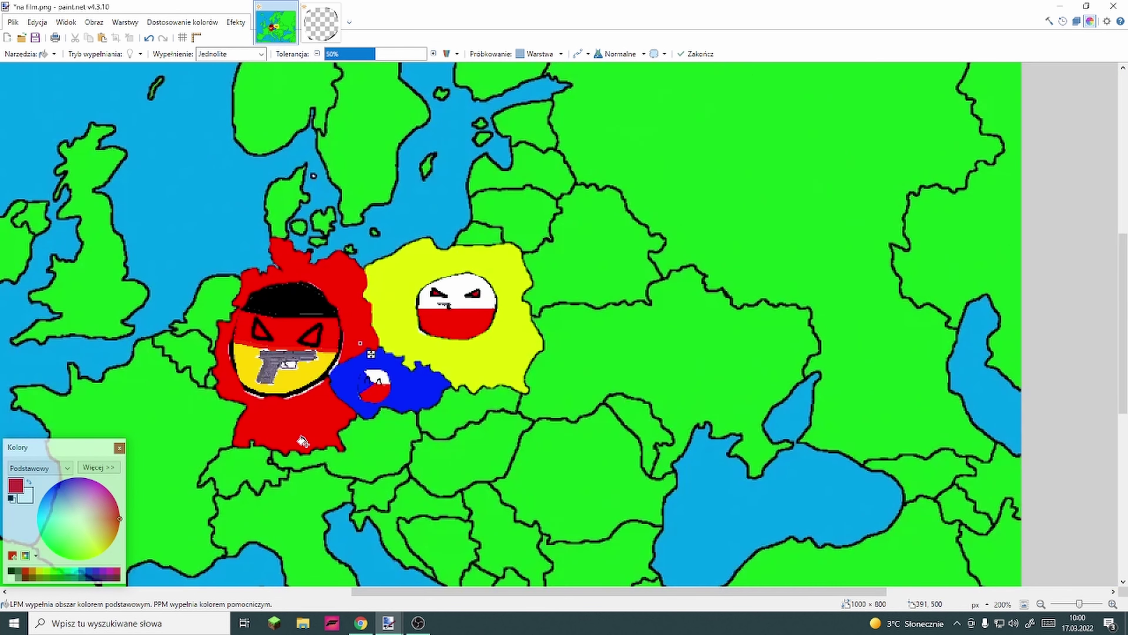
pyautogui.scroll(2, 303, 442)
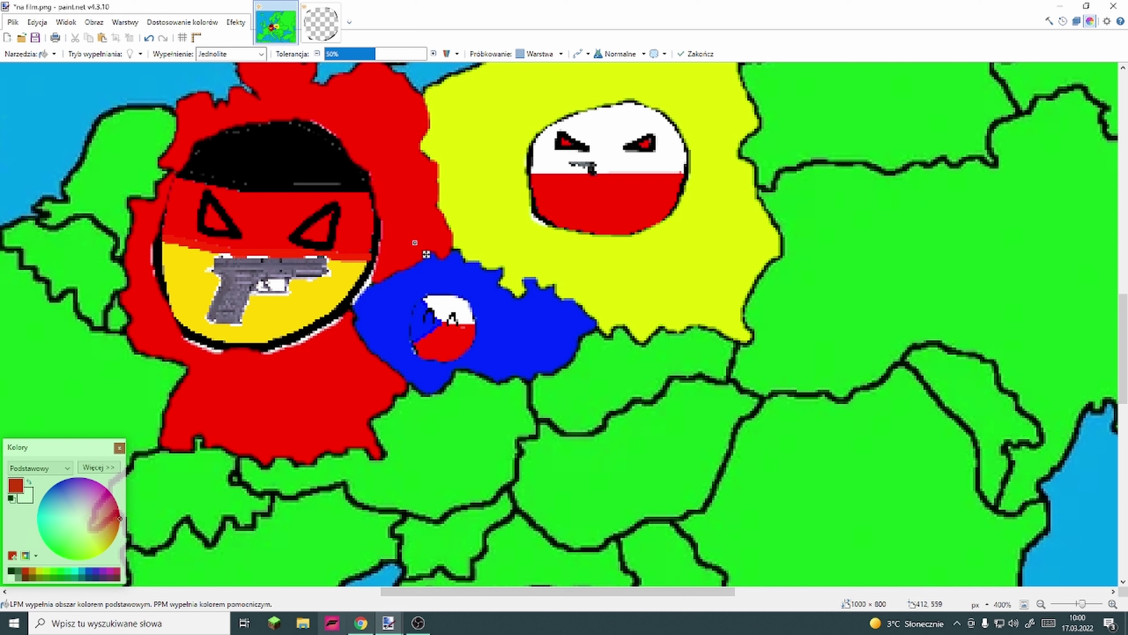
# Switch to File Explorer, delete the old "na film" picture from the Obrazy folder and close the window
pyautogui.click(302, 622)
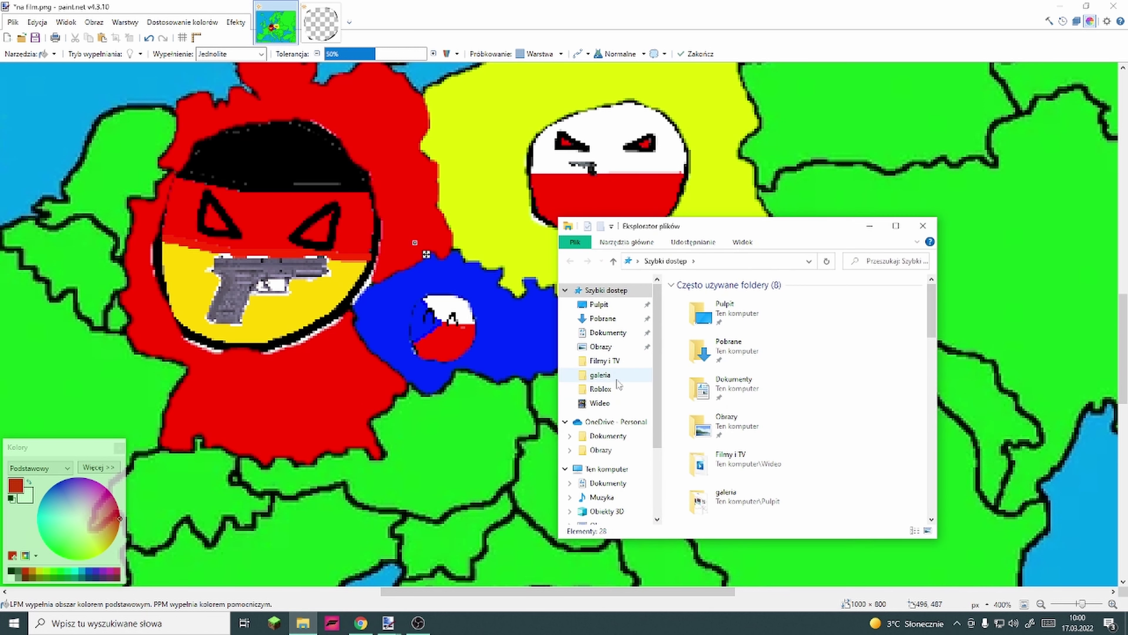
pyautogui.click(601, 346)
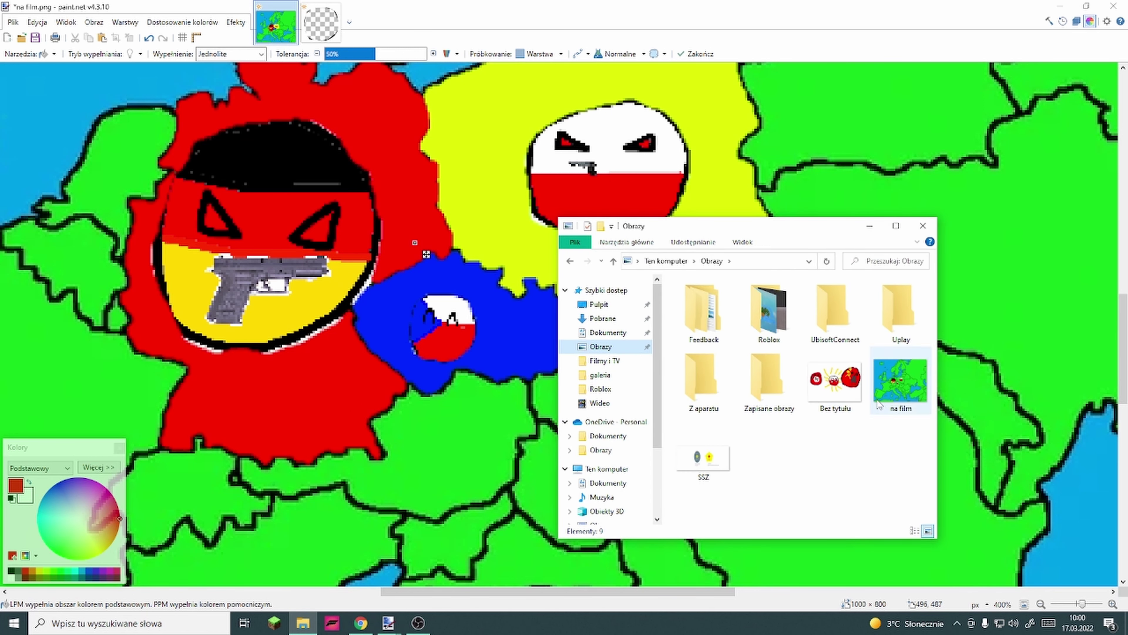
pyautogui.rightClick(884, 378)
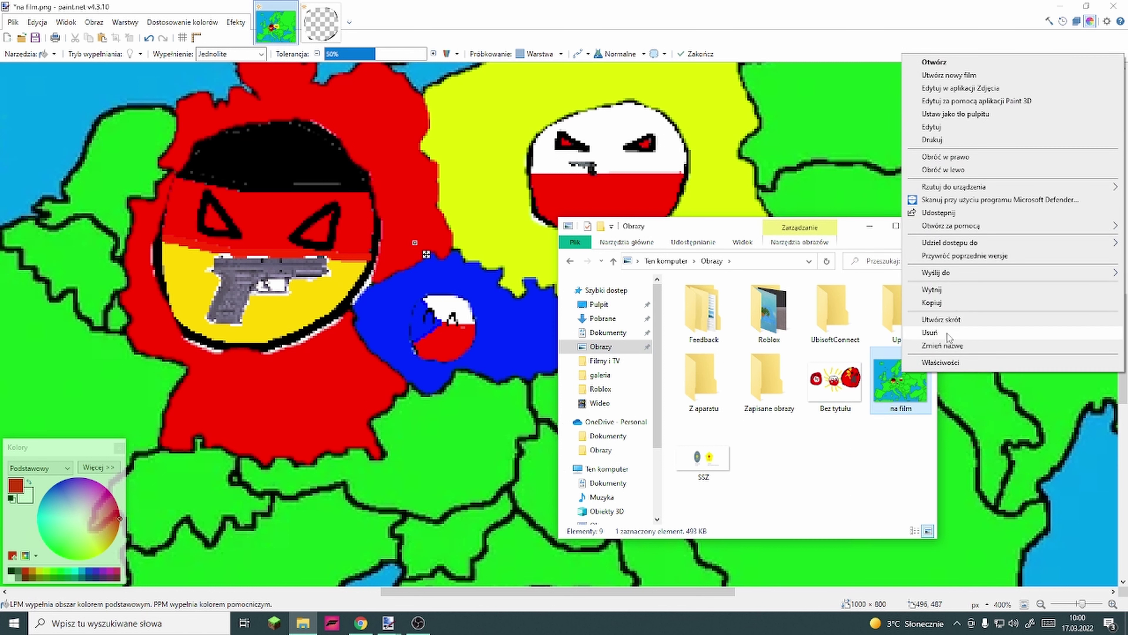
pyautogui.click(939, 327)
pyautogui.click(922, 226)
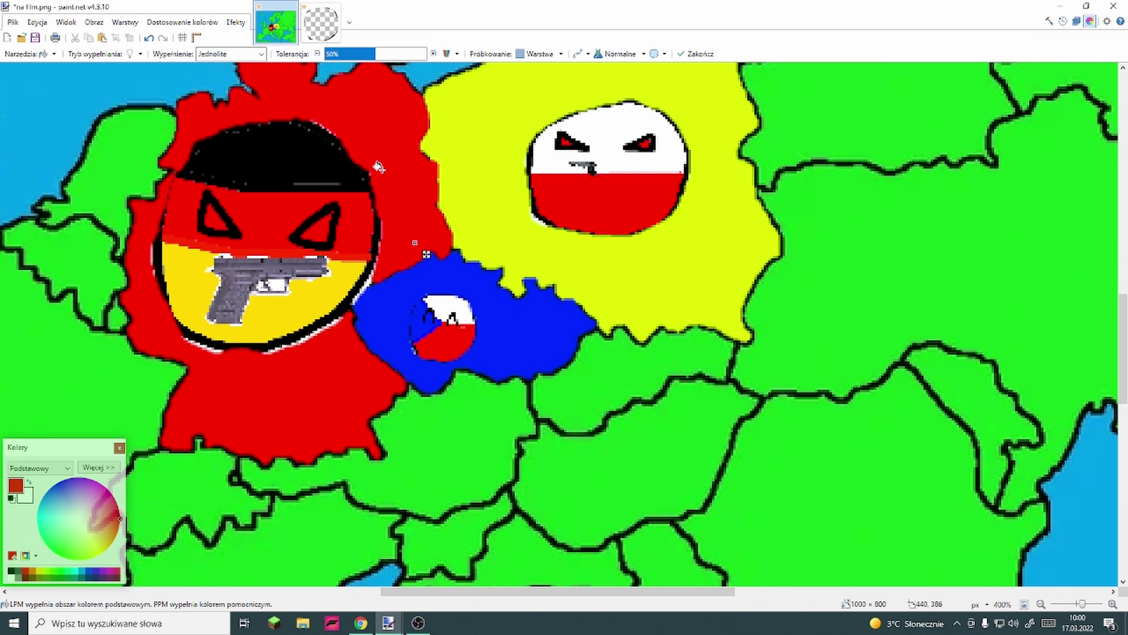
# Save the coloured map as the PNG file "na film" in the Obrazy folder with the default save settings
pyautogui.click(13, 21)
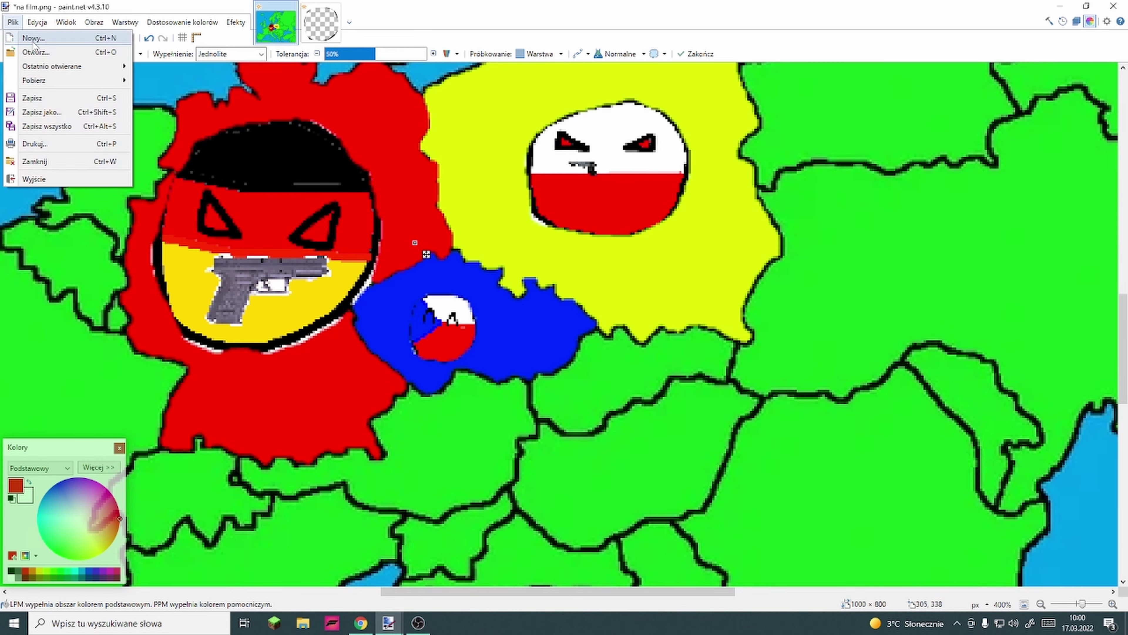
pyautogui.click(60, 113)
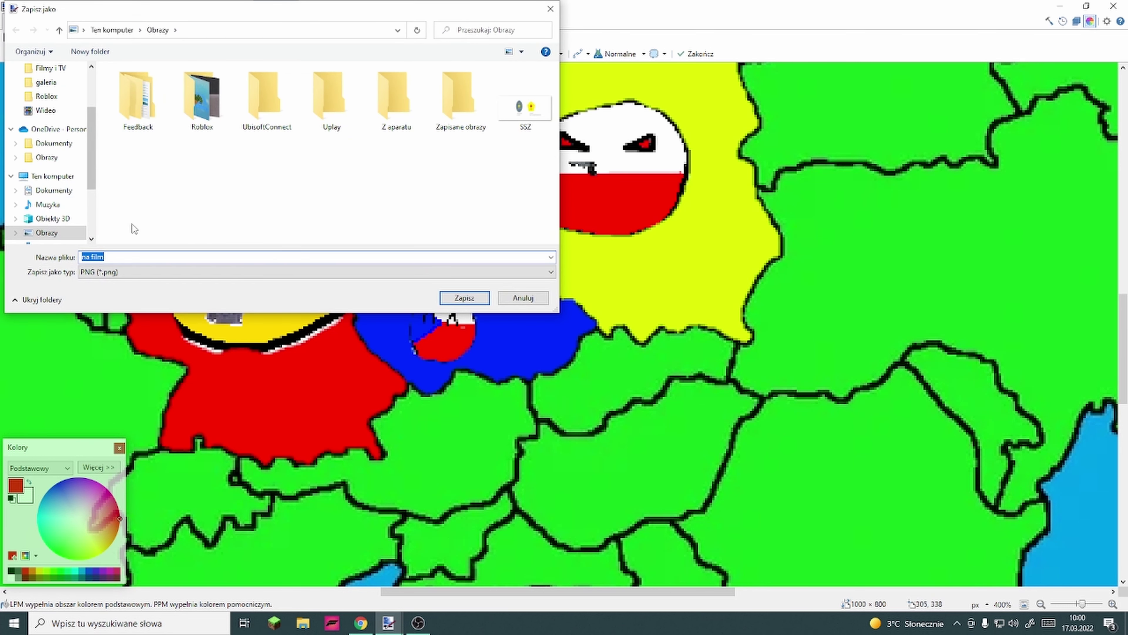
pyautogui.click(472, 300)
pyautogui.click(656, 406)
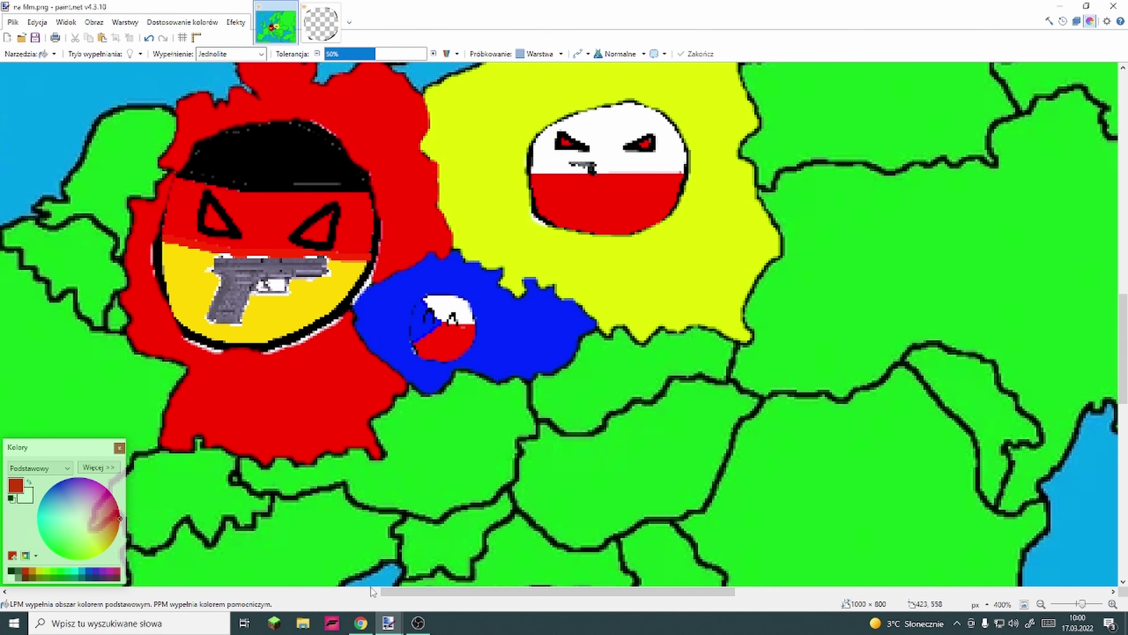
# Switch to File Explorer, view the newly saved "na film" picture from the Obrazy folder, and close both windows
pyautogui.click(303, 623)
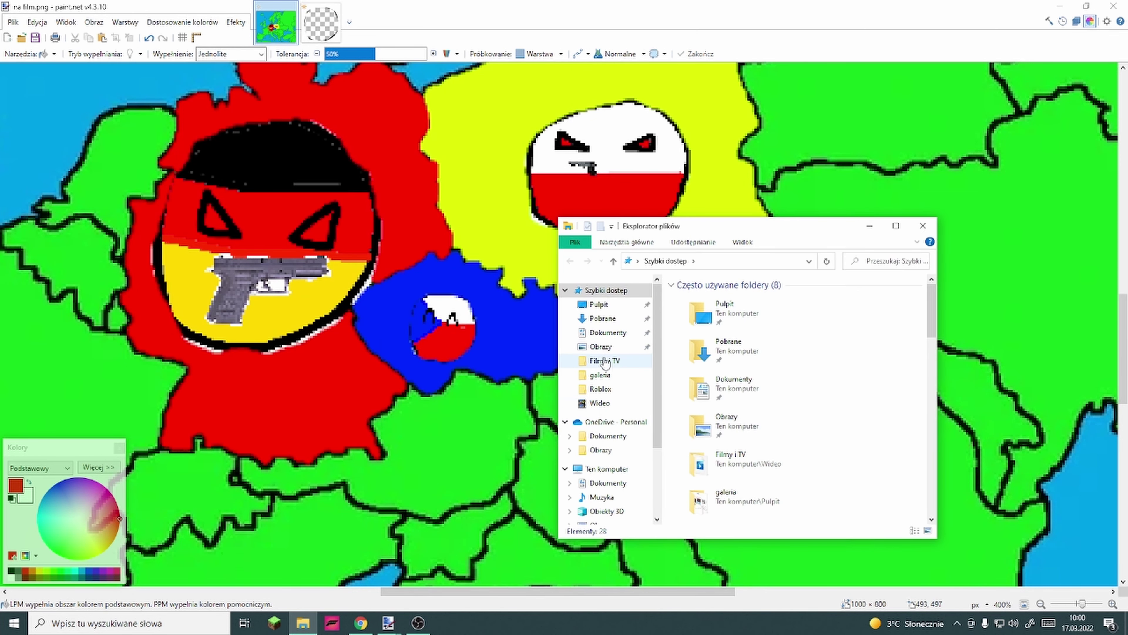
pyautogui.click(601, 346)
pyautogui.doubleClick(881, 379)
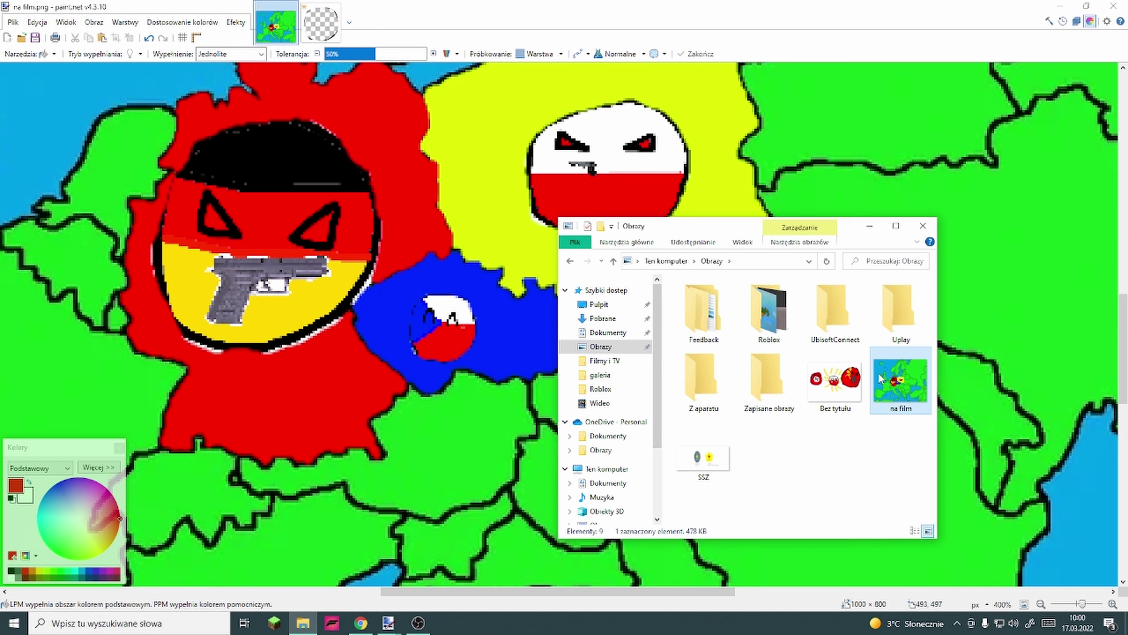
pyautogui.hotkey('alt', 'F4')
pyautogui.click(923, 227)
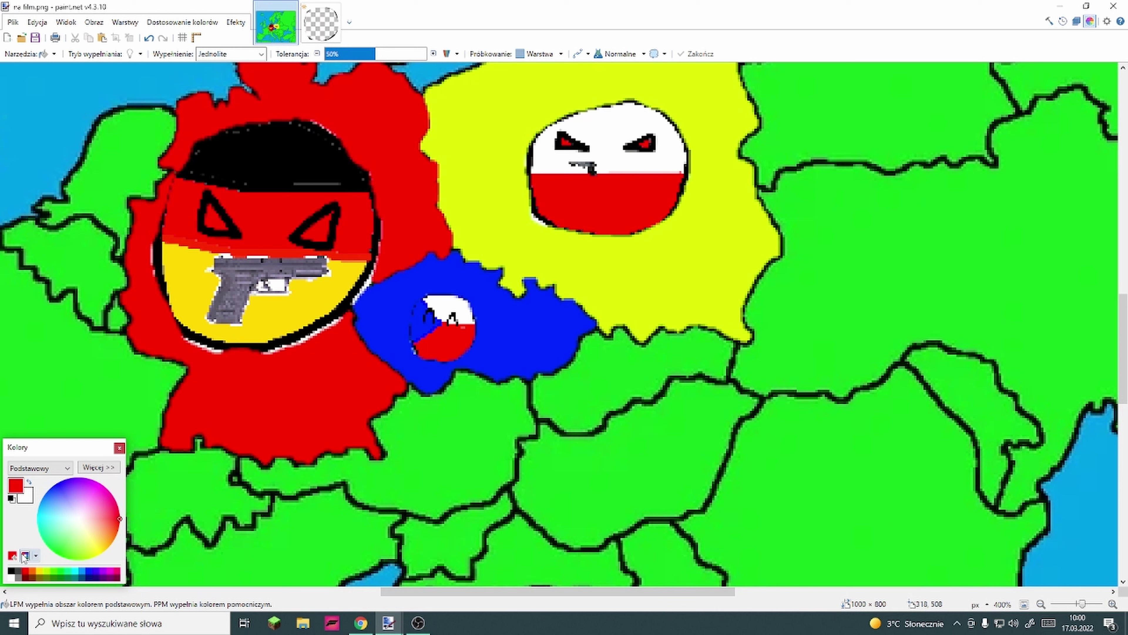
# Set up the Paintbrush with a brush size of 12 and black as the primary colour
pyautogui.click(30, 55)
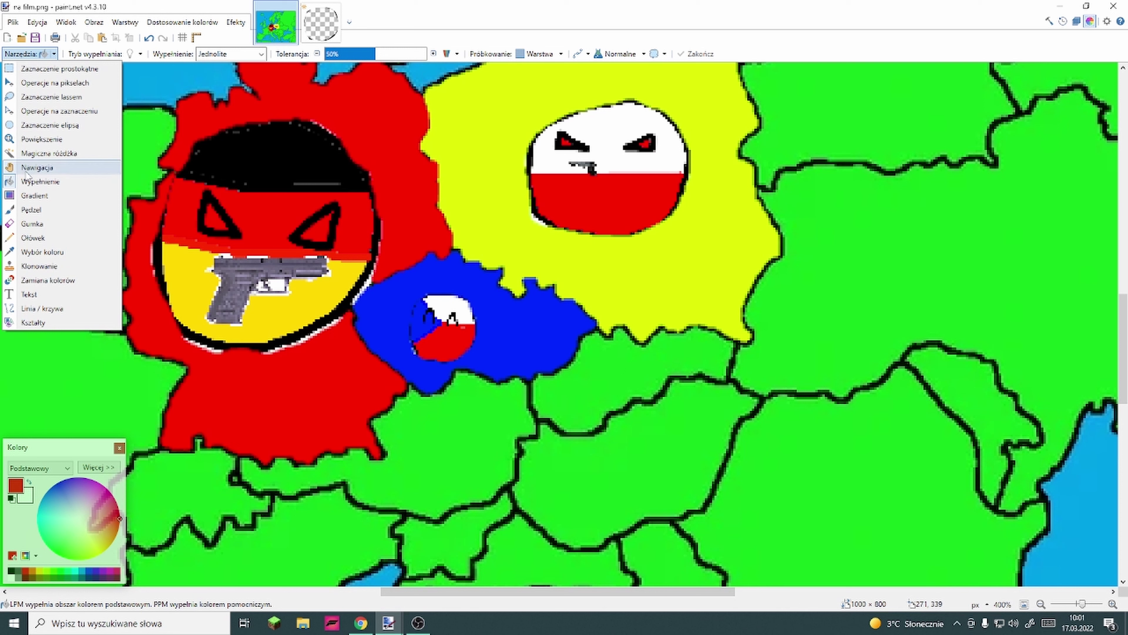
pyautogui.click(29, 209)
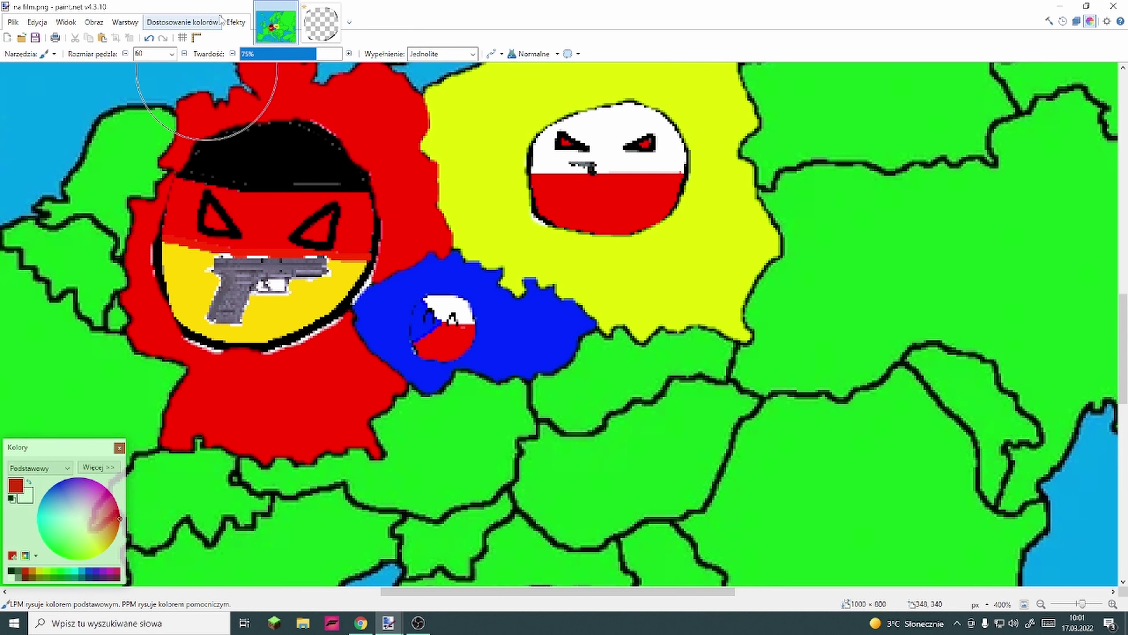
pyautogui.click(172, 54)
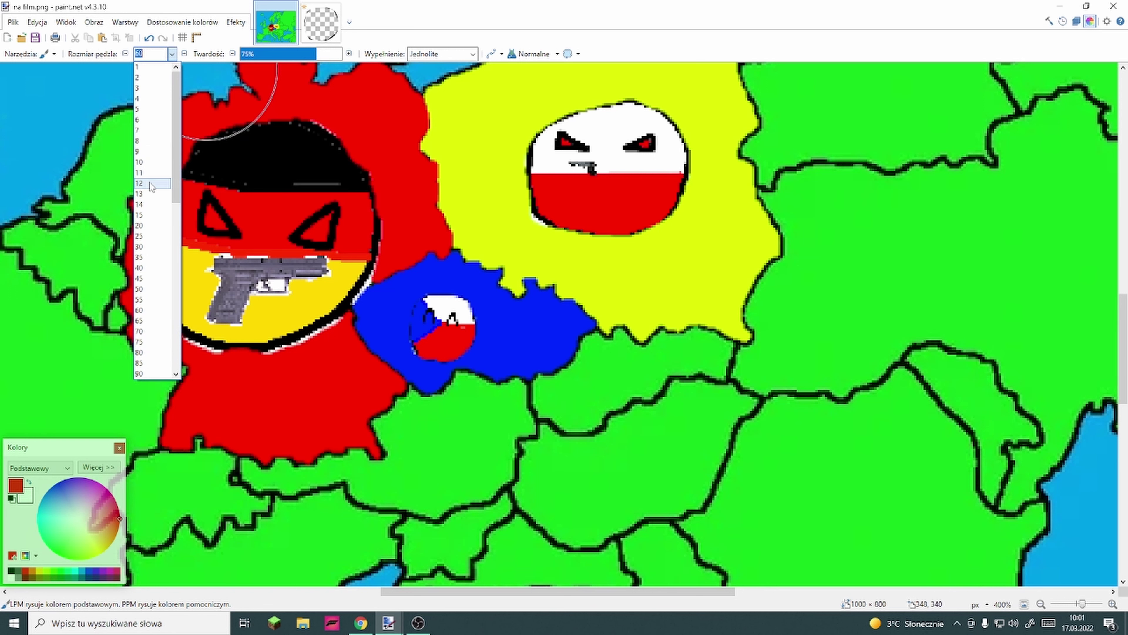
pyautogui.click(152, 183)
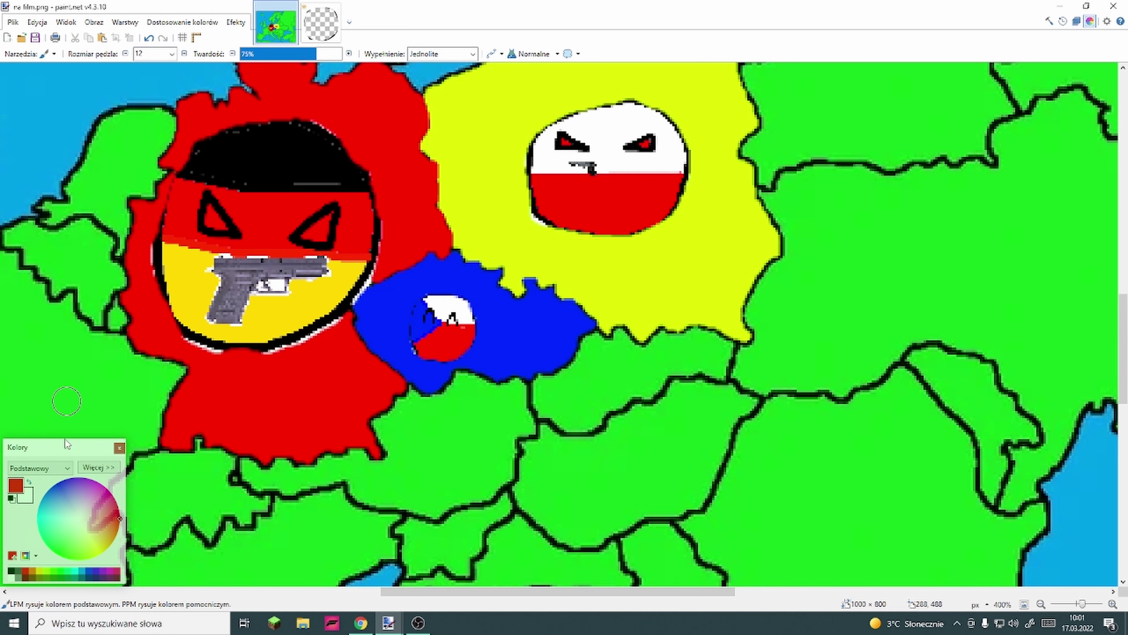
pyautogui.click(11, 572)
pyautogui.scroll(3, 521, 328)
pyautogui.scroll(-2, 486, 383)
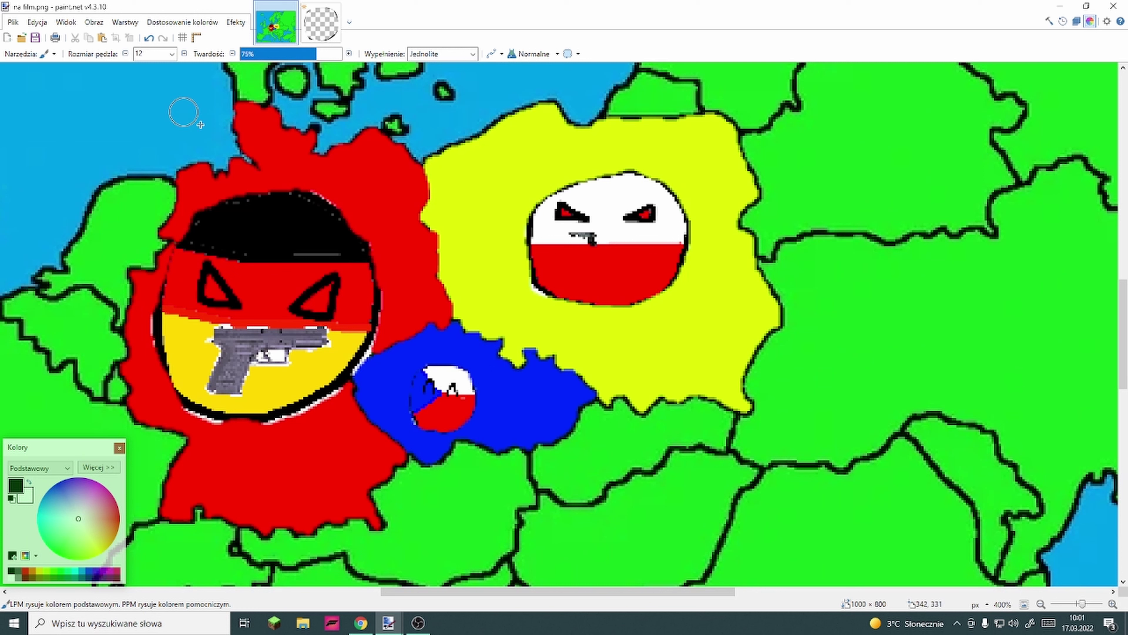
# Try a black dab with the size 12 brush at Czechia's northwestern tip and undo it
pyautogui.click(445, 329)
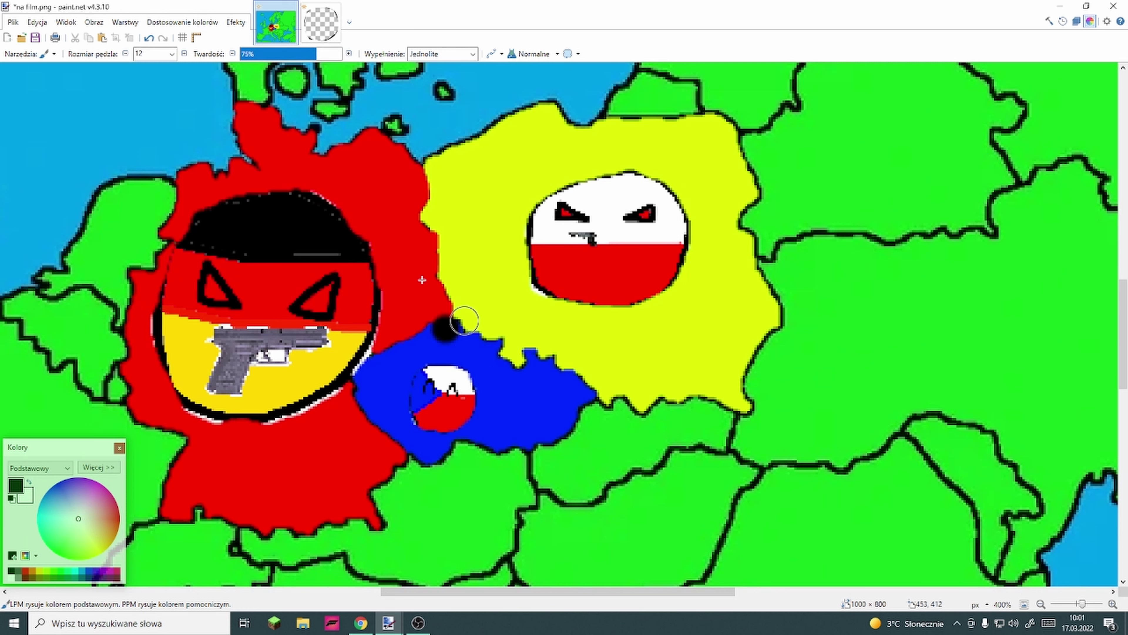
pyautogui.click(172, 54)
pyautogui.click(164, 71)
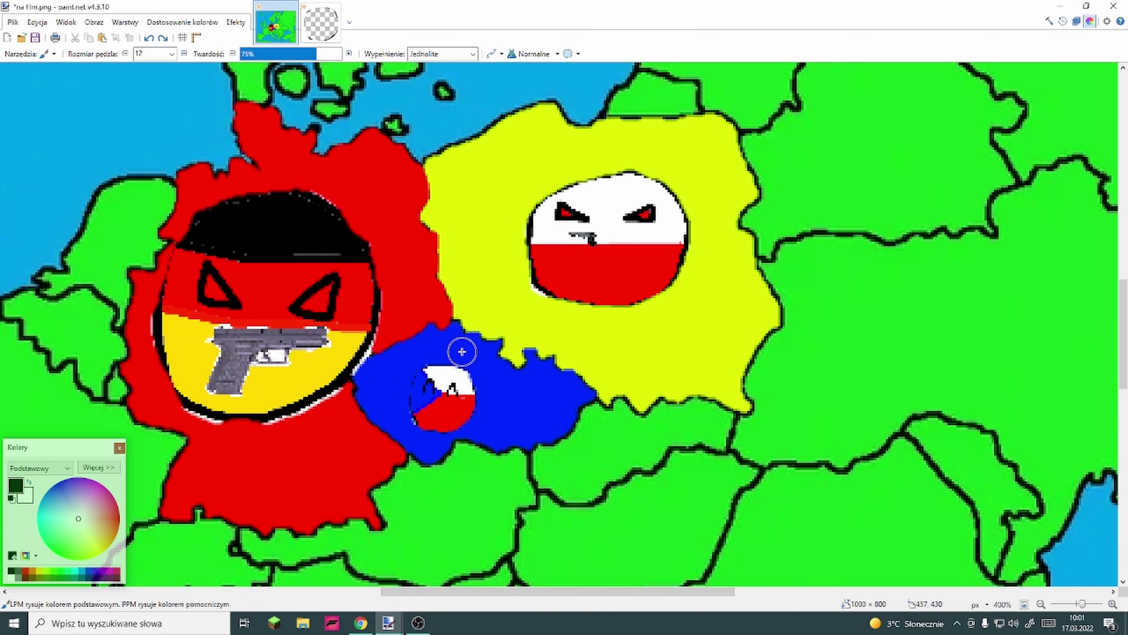
pyautogui.scroll(-3, 464, 349)
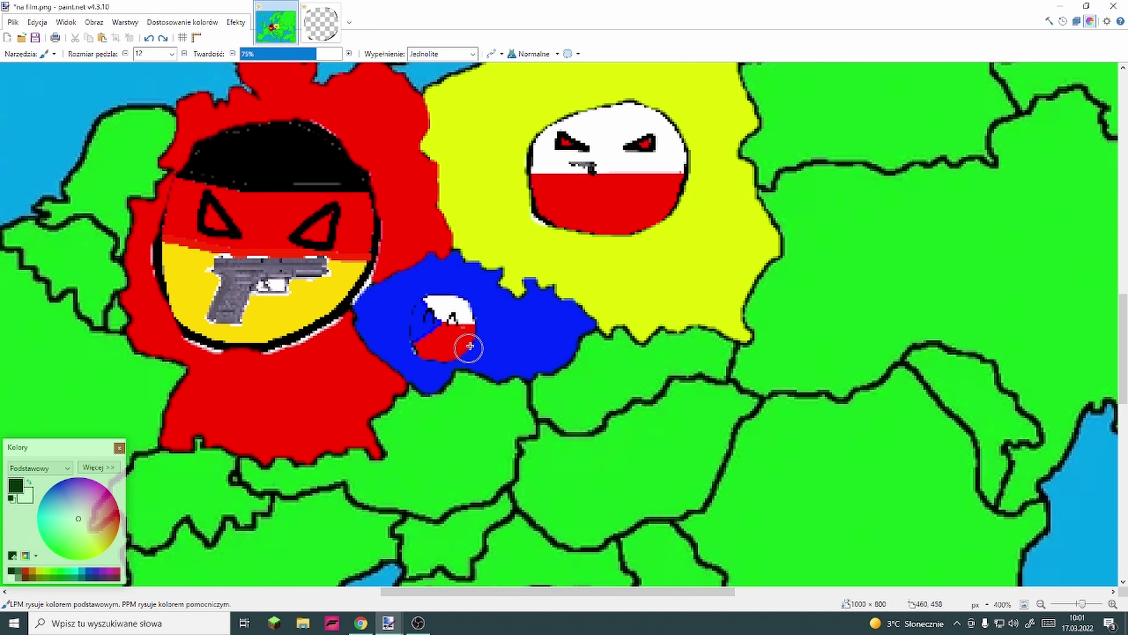
# With a size 2 brush, draw black border lines inside Czechia that cut off strips along its northern and western edges
pyautogui.click(171, 54)
pyautogui.click(158, 78)
pyautogui.scroll(6, 454, 262)
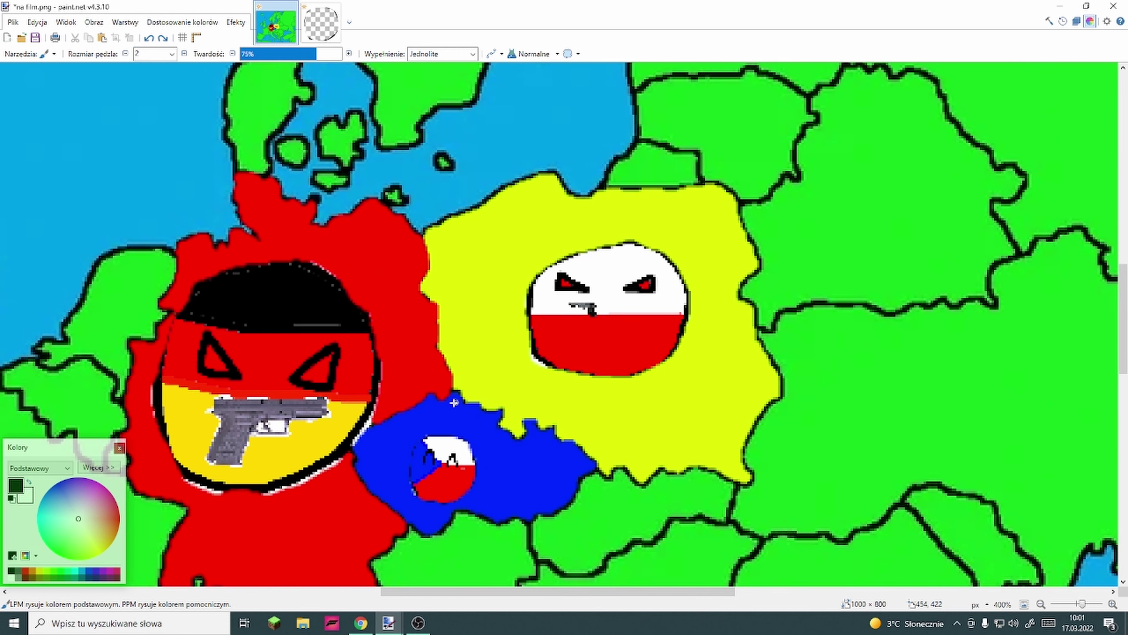
pyautogui.moveTo(451, 413); pyautogui.dragTo(585, 470)
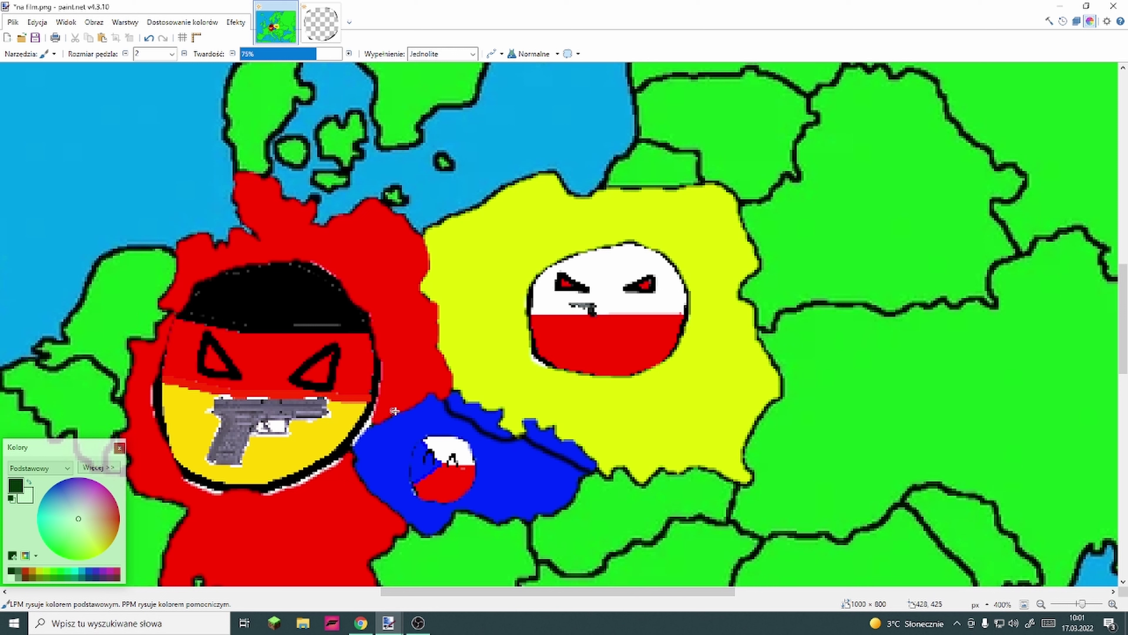
pyautogui.moveTo(390, 420); pyautogui.dragTo(404, 468)
# Use the Paint Bucket to fill the western and northeastern strips cut off from Czechia with red
pyautogui.click(49, 54)
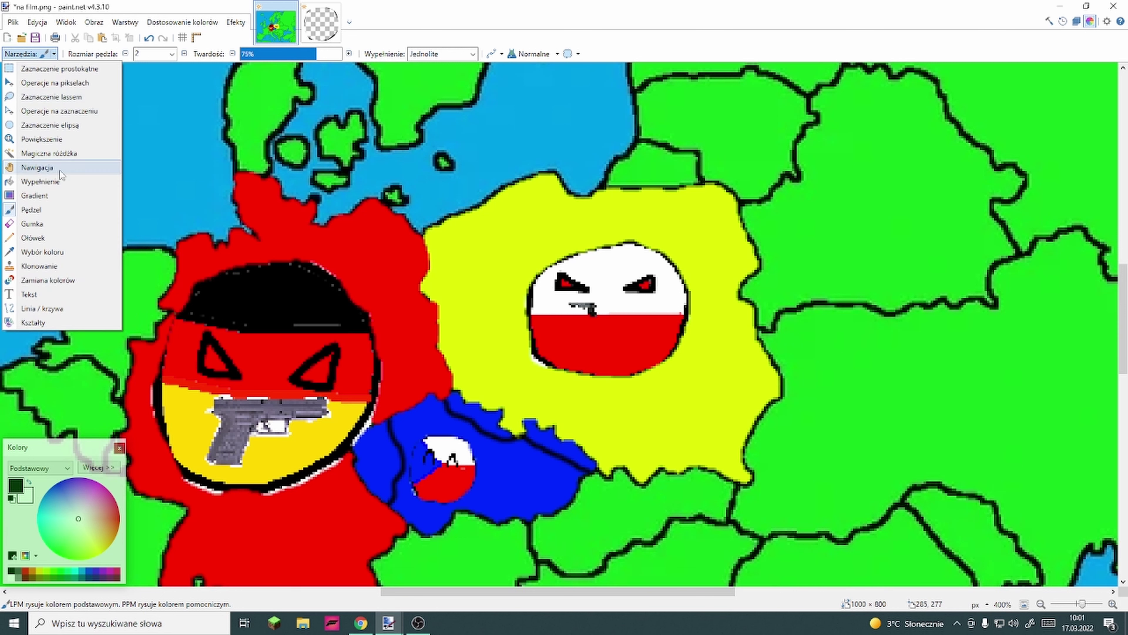
pyautogui.click(51, 182)
pyautogui.click(380, 465)
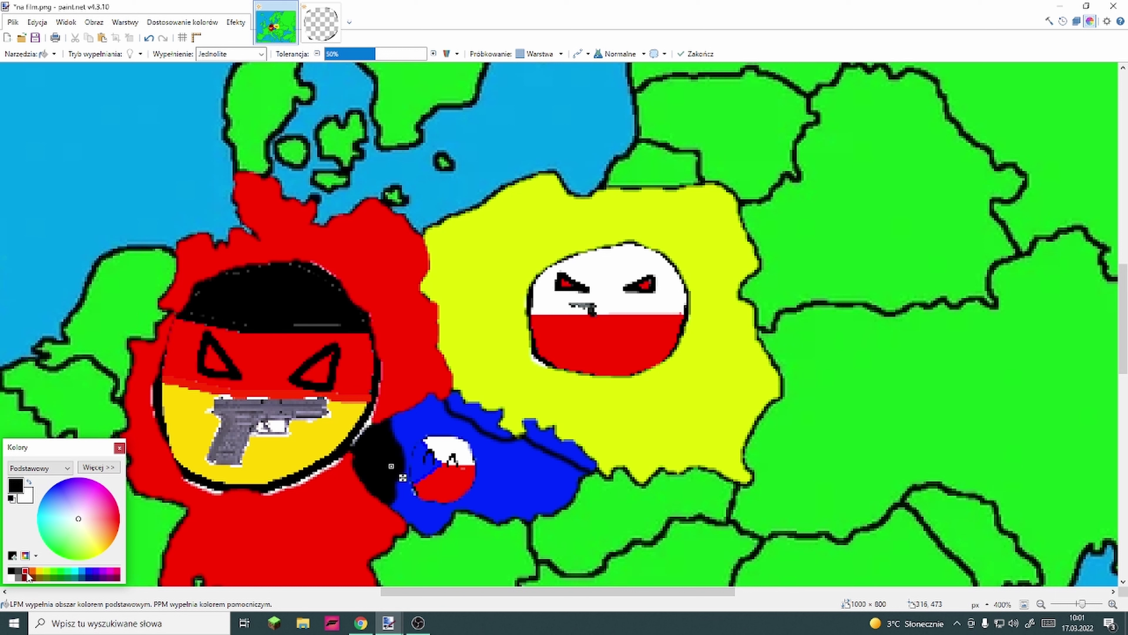
pyautogui.click(27, 572)
pyautogui.click(377, 466)
pyautogui.click(538, 436)
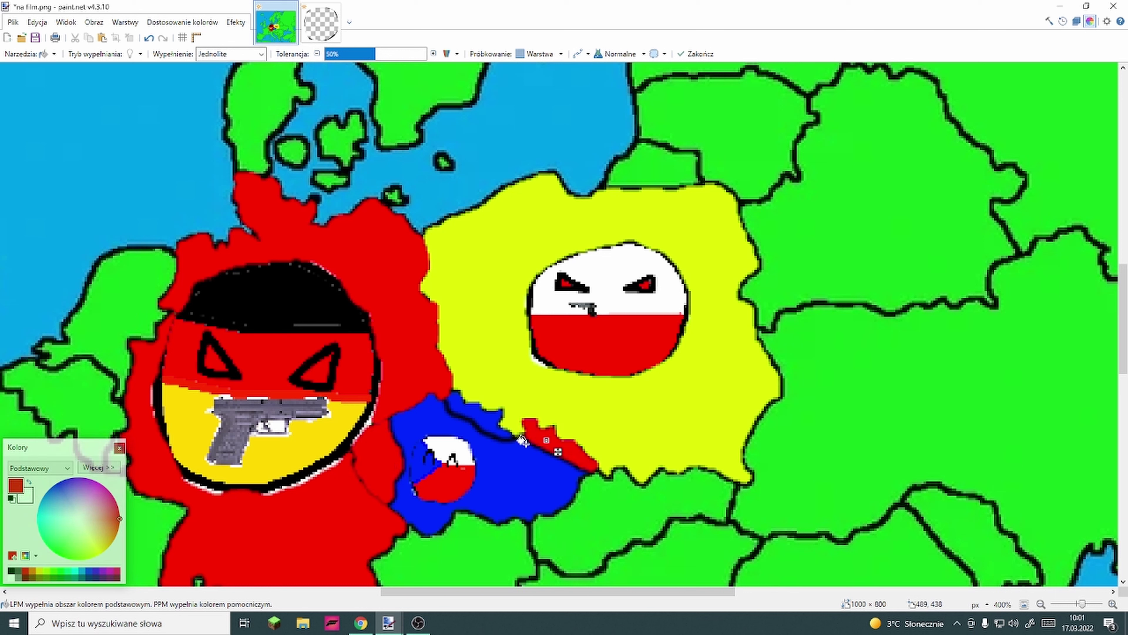
# Try to fill Czechia's northern strips and Poland with golden yellow
pyautogui.click(39, 571)
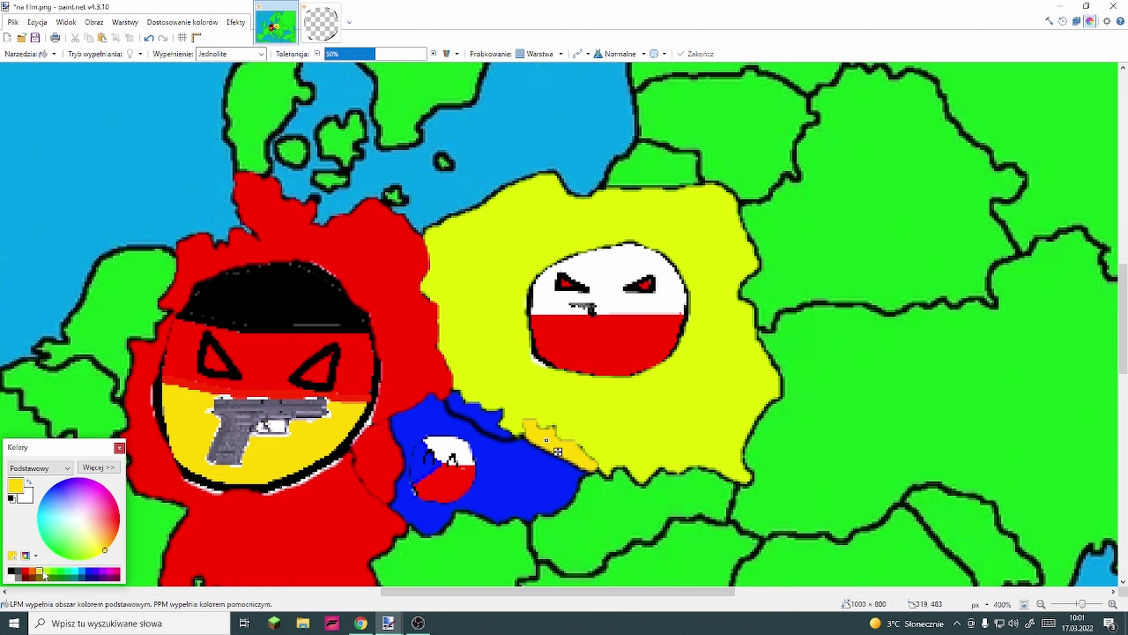
pyautogui.click(616, 424)
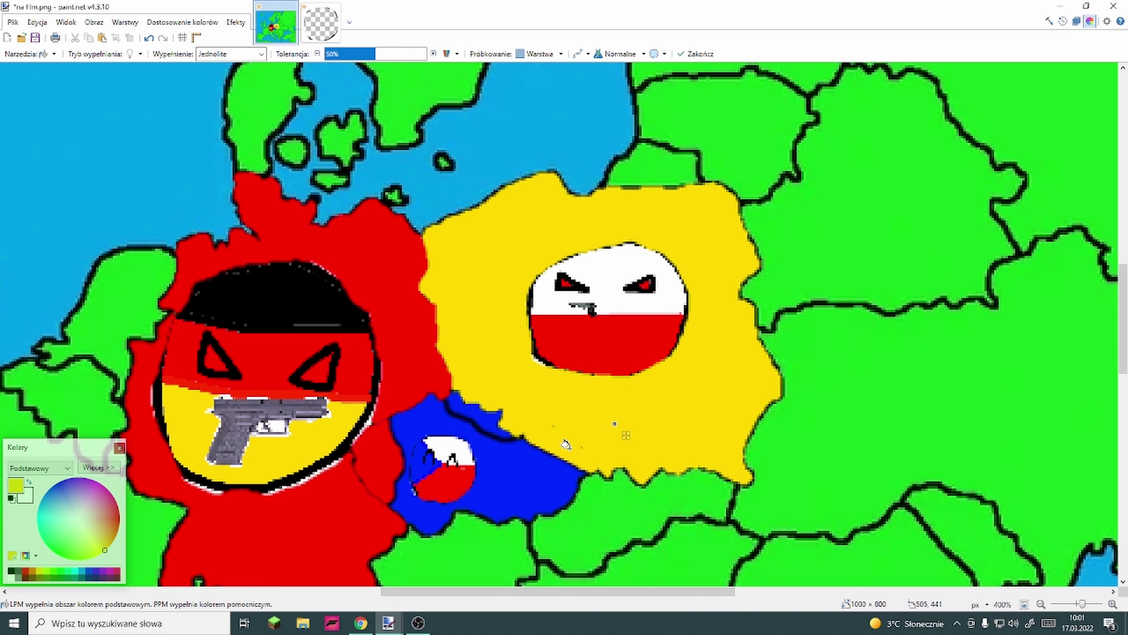
pyautogui.click(480, 419)
pyautogui.click(498, 408)
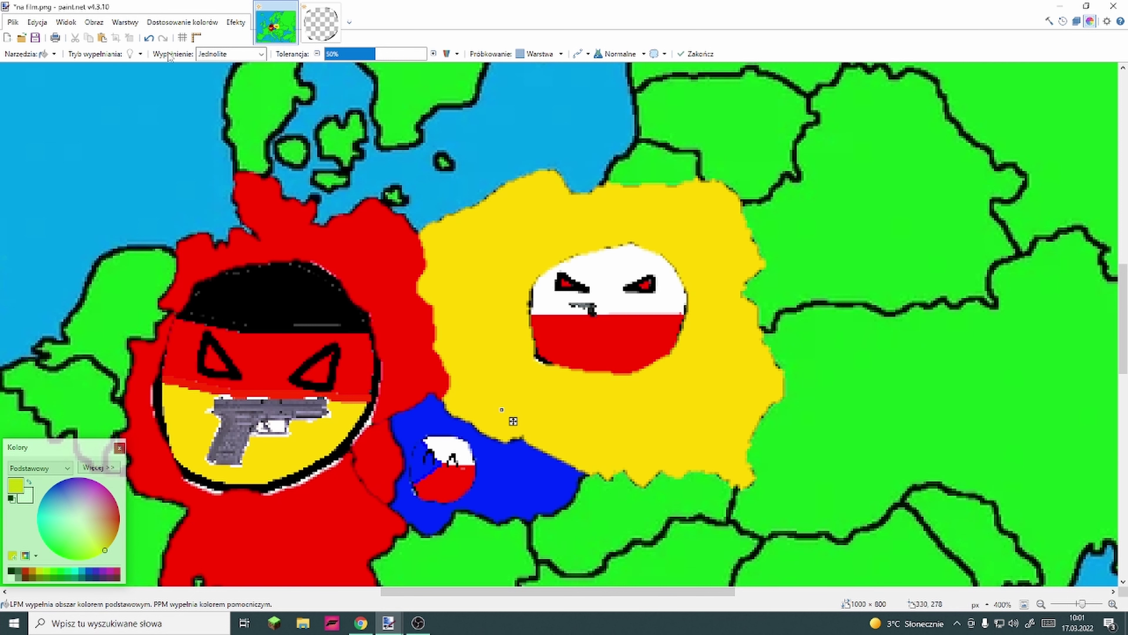
# Undo the golden yellow fills on Poland and the strips along Czechia's northern edge
pyautogui.click(151, 39)
pyautogui.click(150, 38)
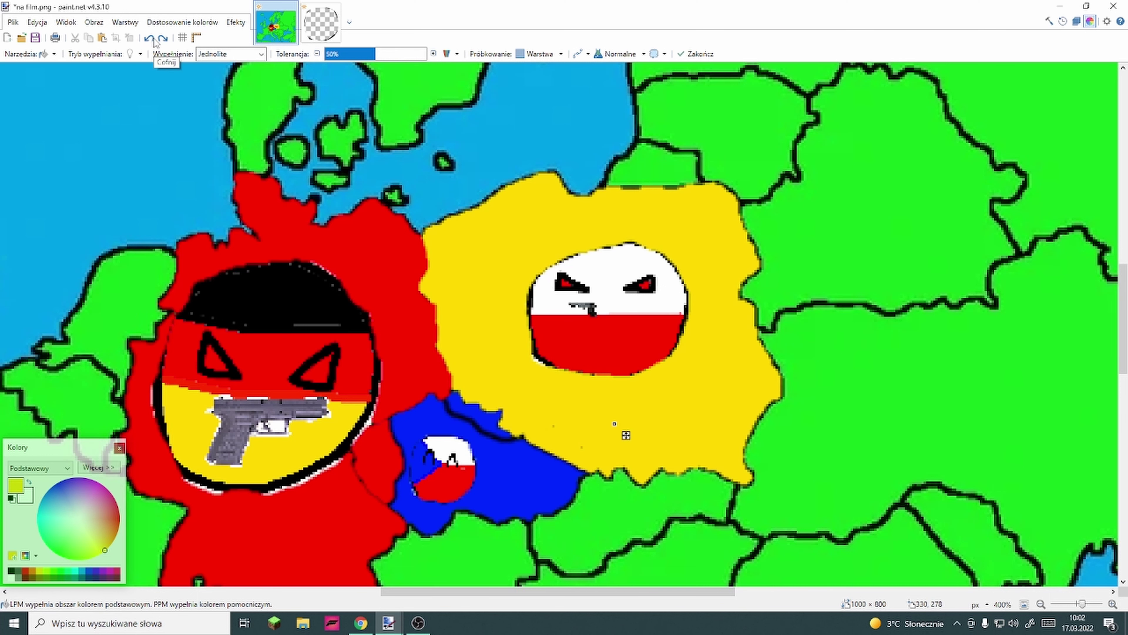
pyautogui.click(151, 38)
pyautogui.click(150, 39)
pyautogui.click(150, 38)
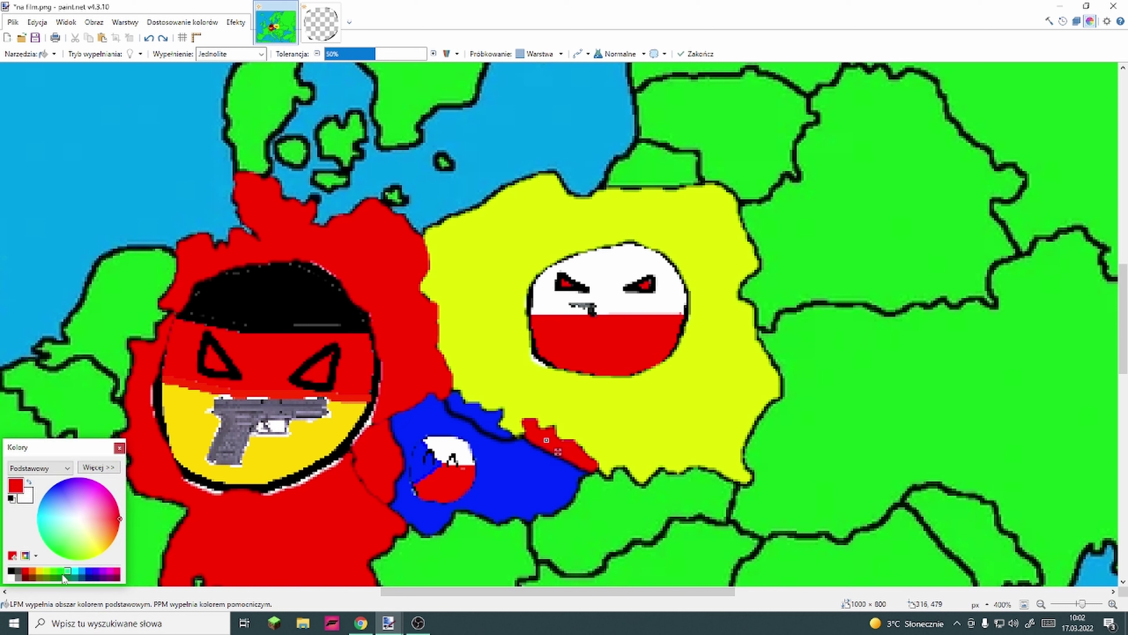
# Fill both strips along Czechia's border with Poland with yellow-green
pyautogui.click(47, 572)
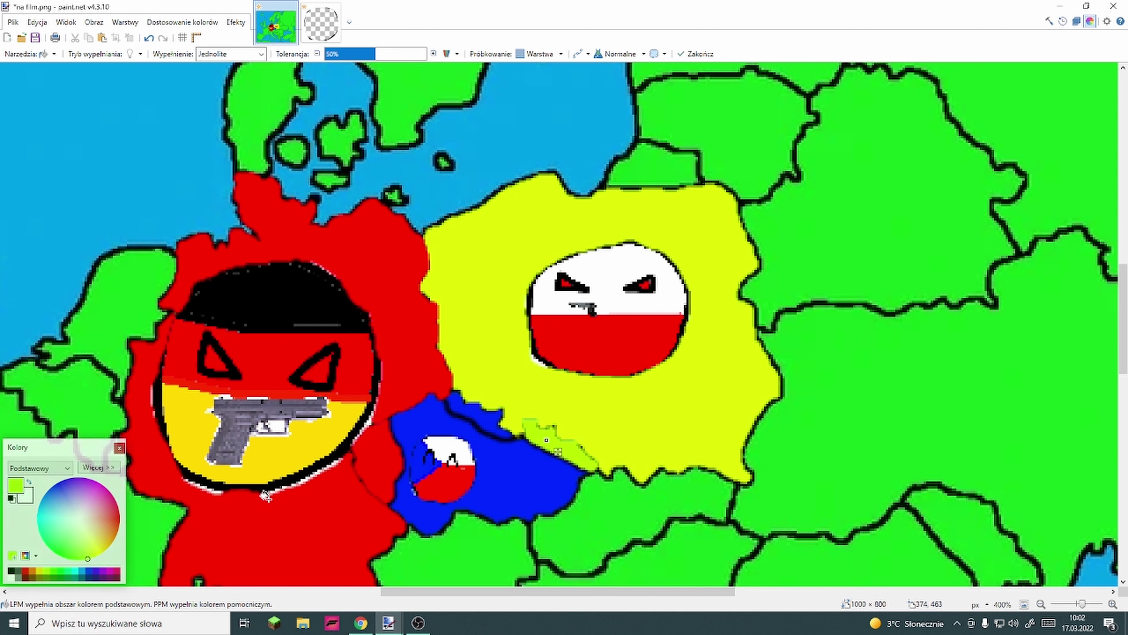
pyautogui.click(478, 416)
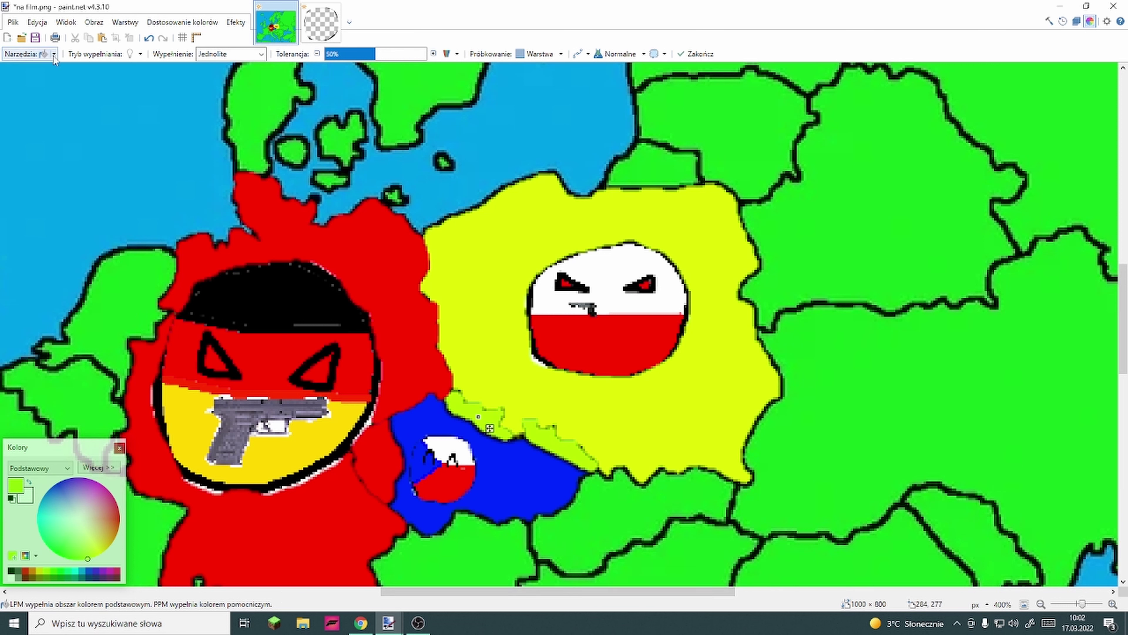
# Save the map as a new PNG file named "2" in the Obrazy folder with the default save settings
pyautogui.click(13, 21)
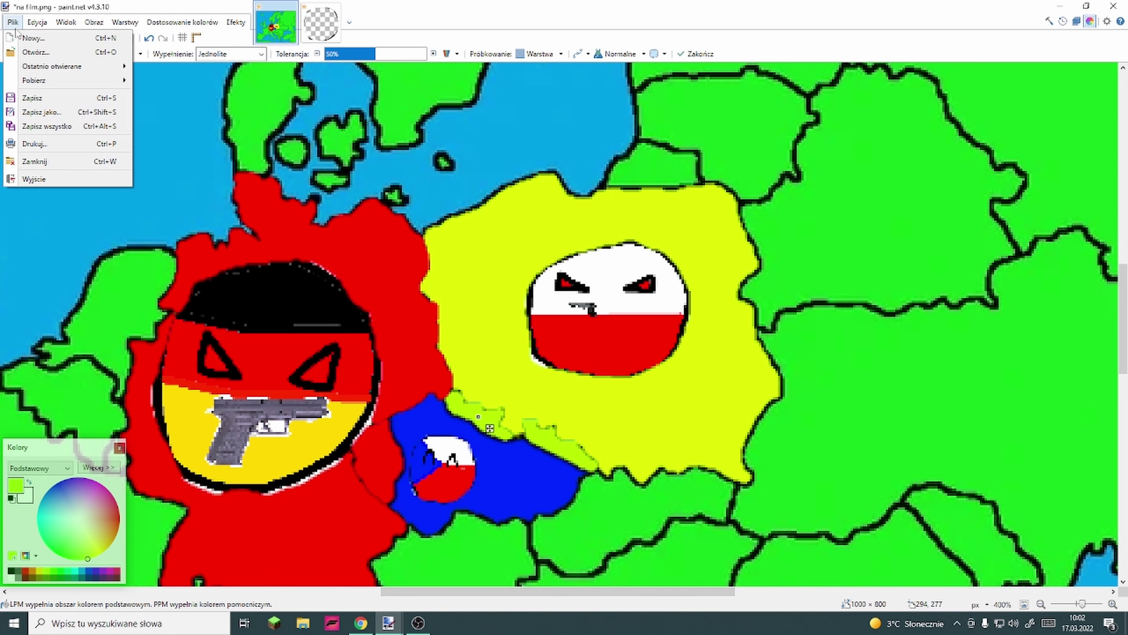
pyautogui.click(67, 112)
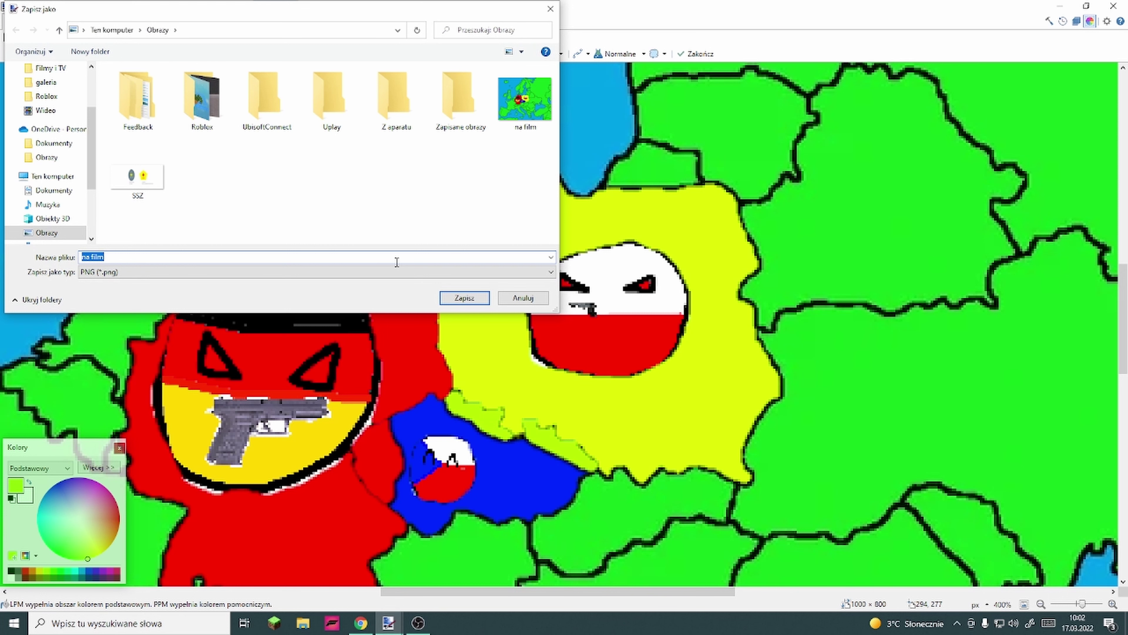
pyautogui.write('2')
pyautogui.click(466, 297)
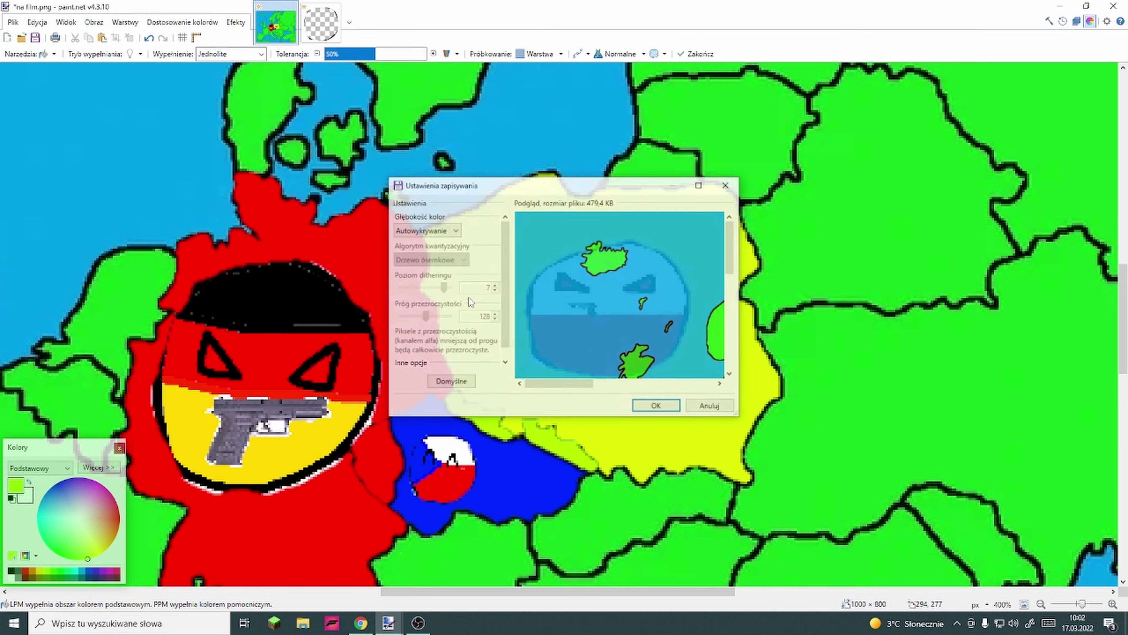
pyautogui.click(657, 406)
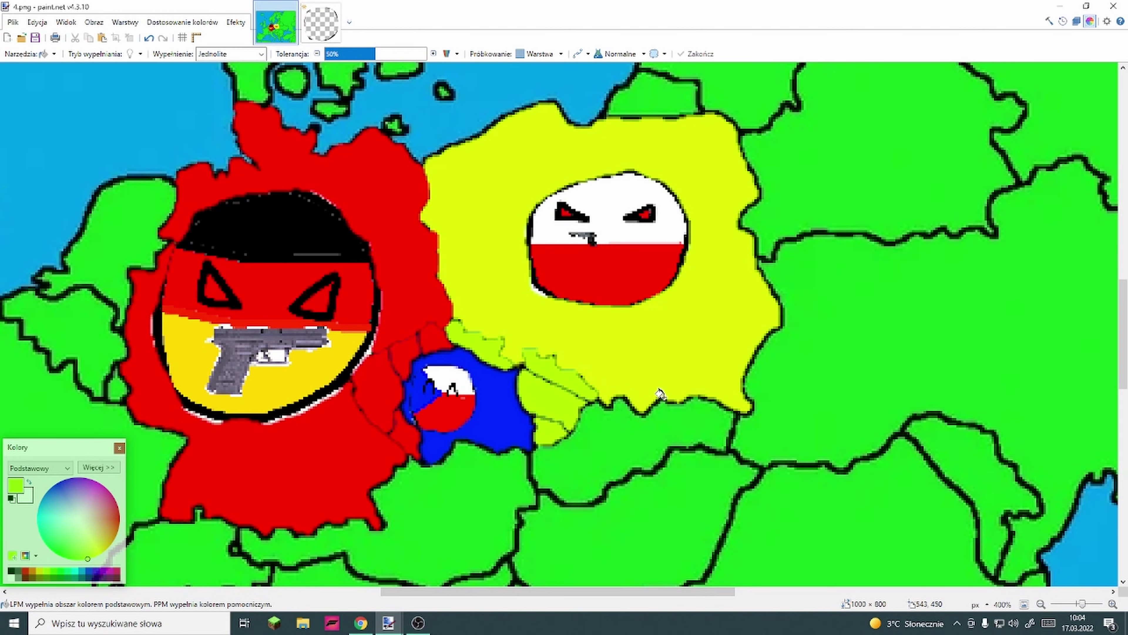
# Close paint.net without saving the untitled circle image, and close the browser with the German flag search
pyautogui.scroll(-2, 653, 402)
pyautogui.scroll(3, 653, 404)
pyautogui.click(1114, 6)
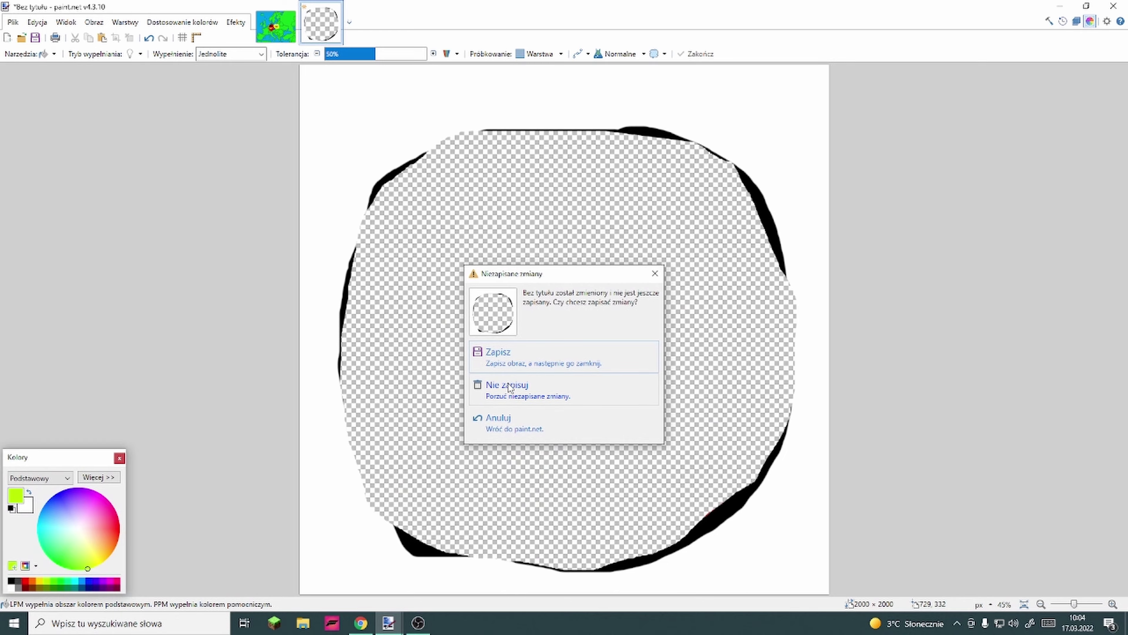
pyautogui.click(509, 387)
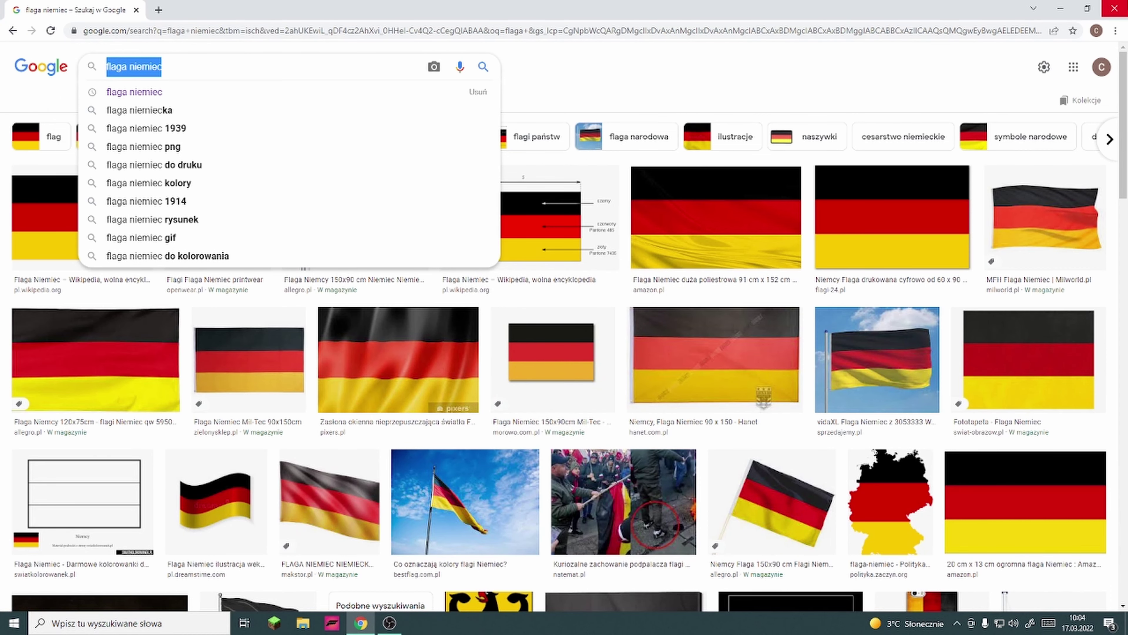
pyautogui.click(1113, 8)
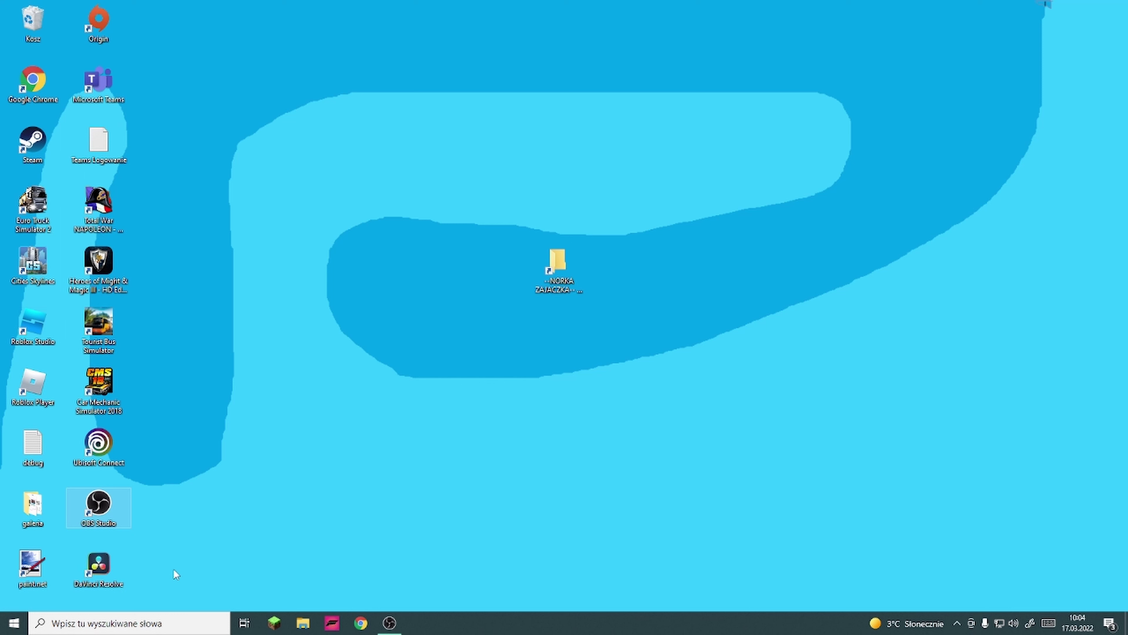
# Launch DaVinci Resolve, cancel the firewall alert and create a new project with the default name
pyautogui.click(118, 568)
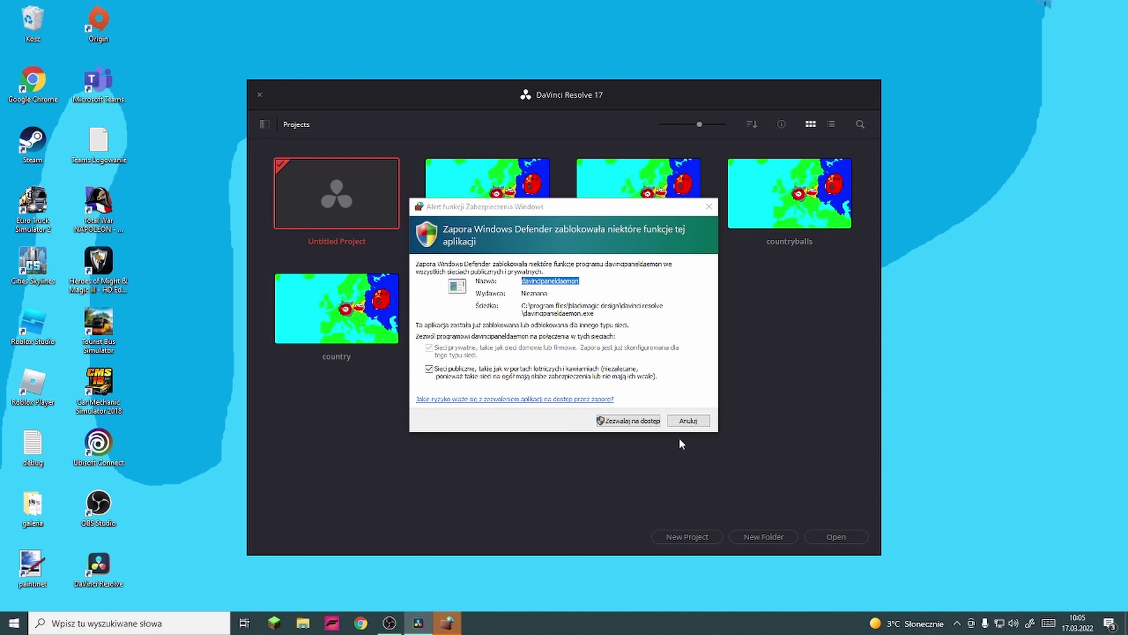
pyautogui.click(687, 420)
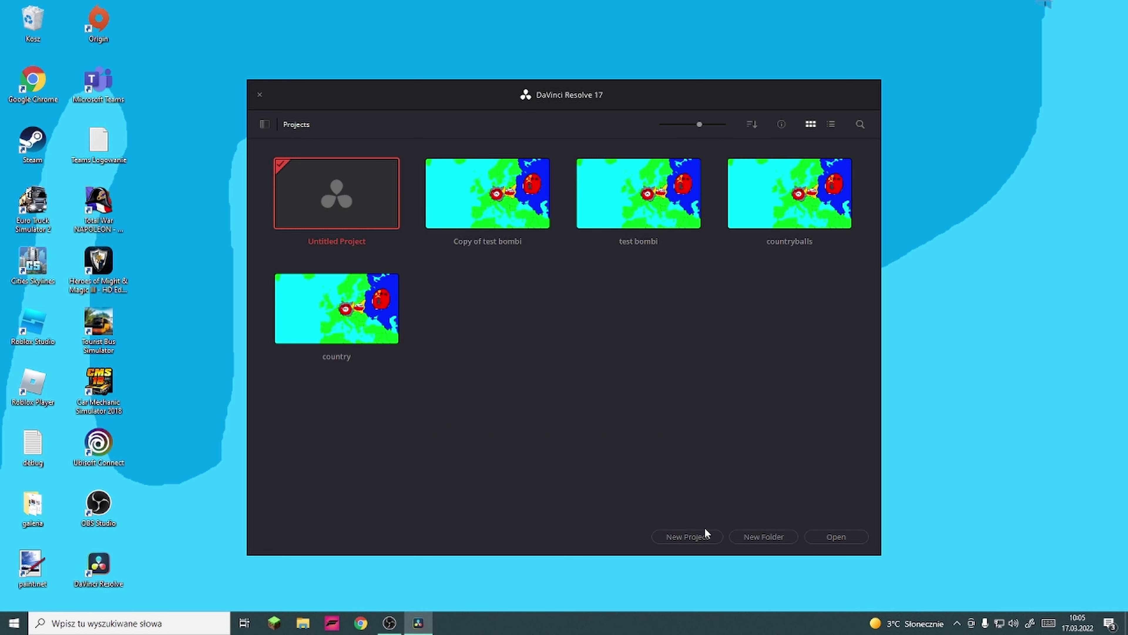
pyautogui.click(701, 536)
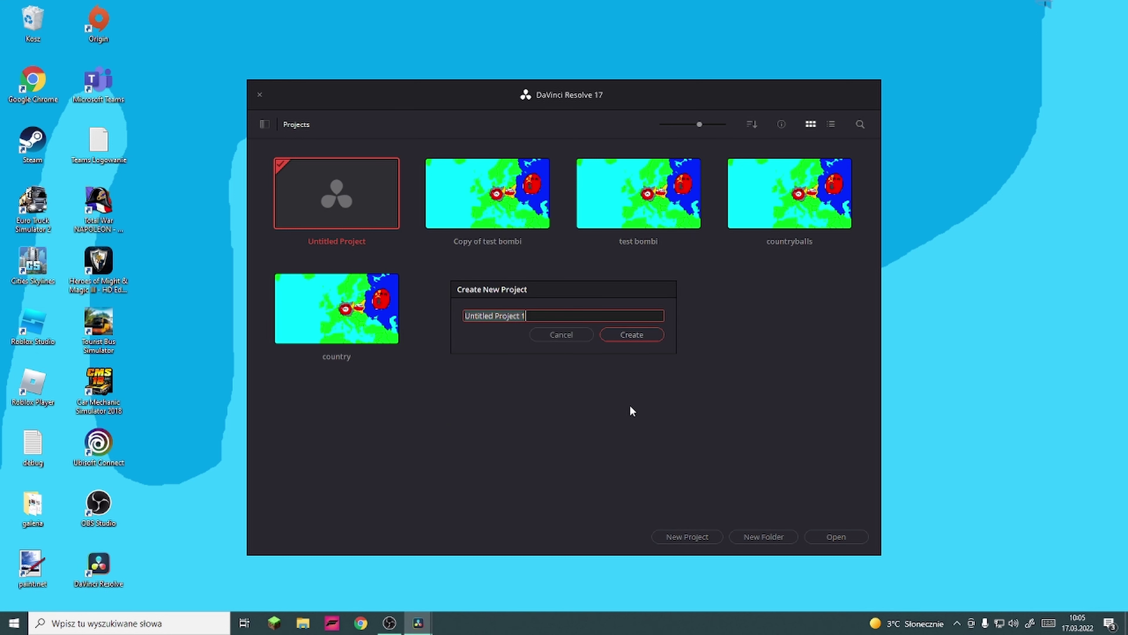
pyautogui.click(622, 337)
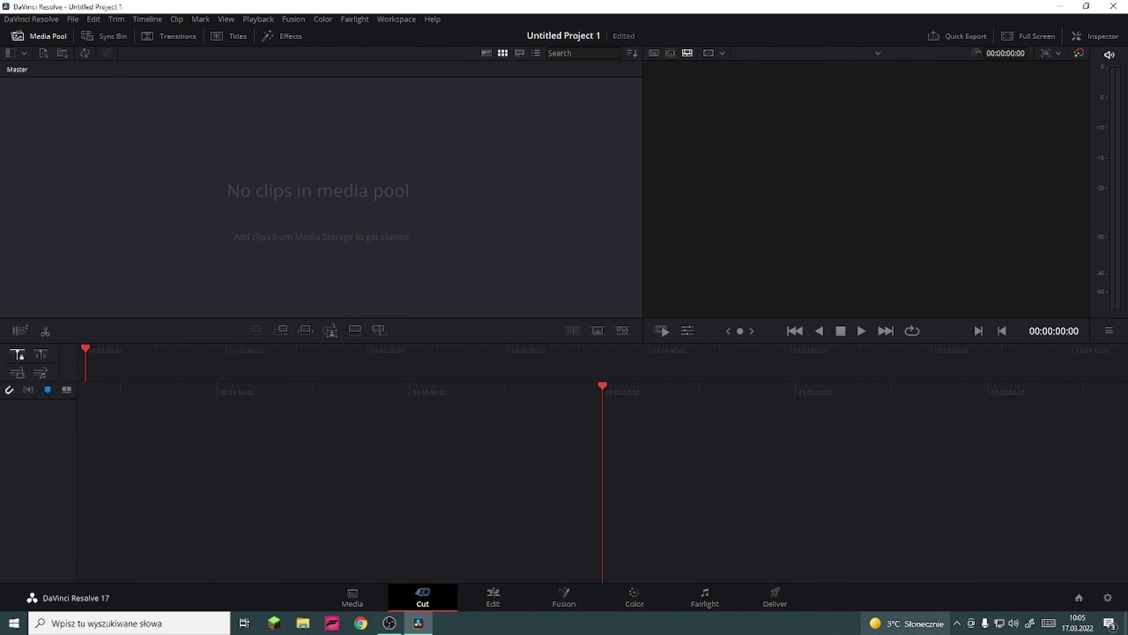
pyautogui.click(766, 601)
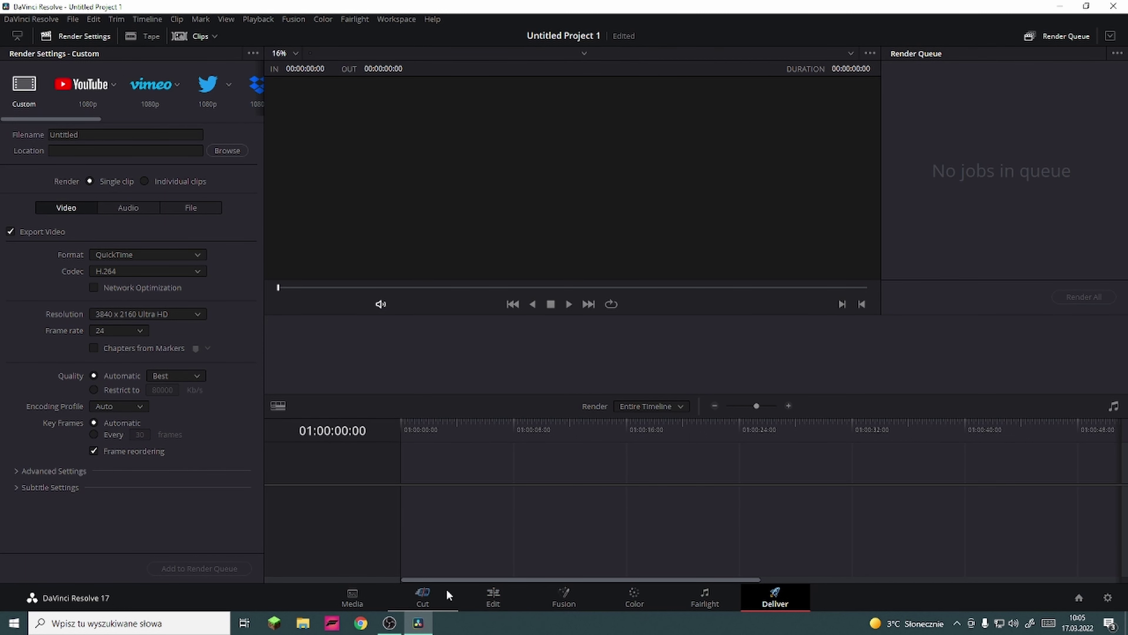
pyautogui.click(424, 597)
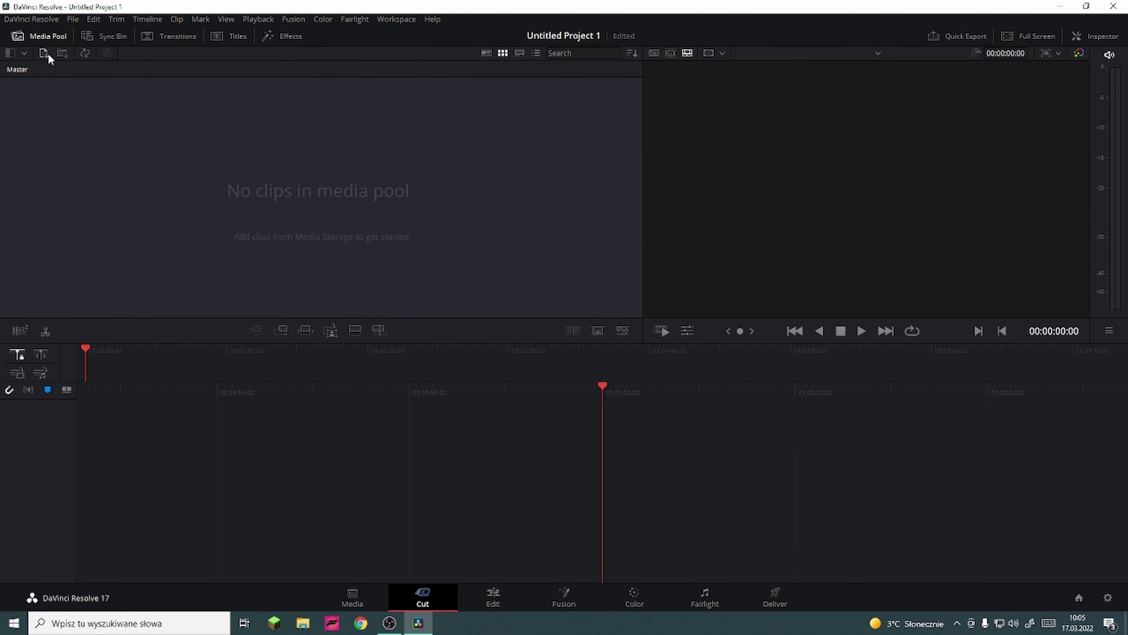
pyautogui.click(62, 52)
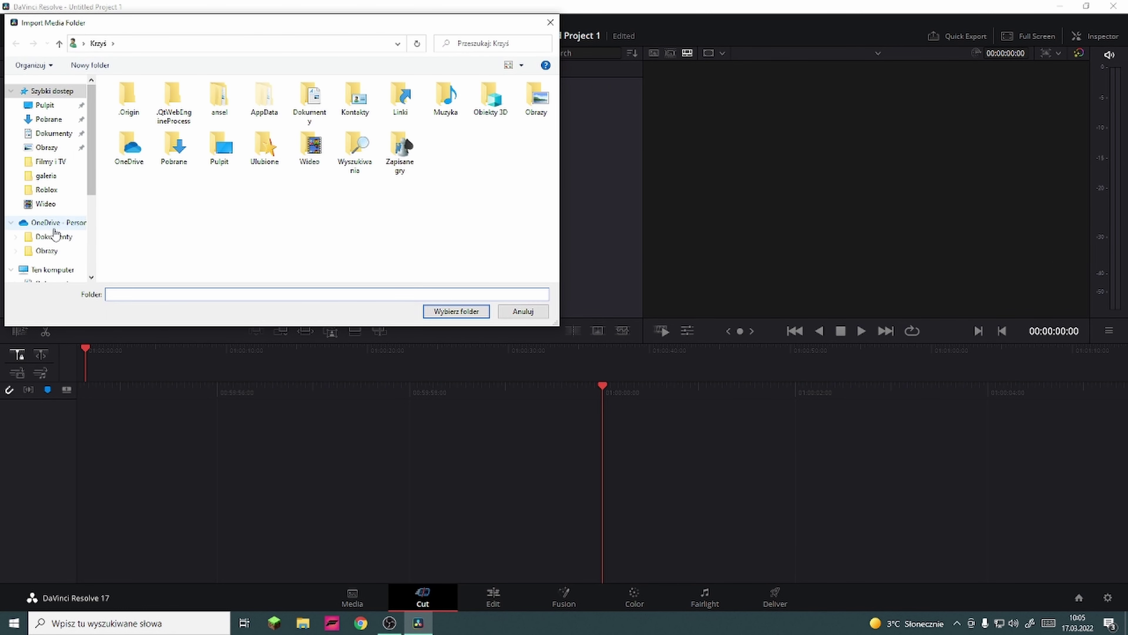
pyautogui.click(46, 147)
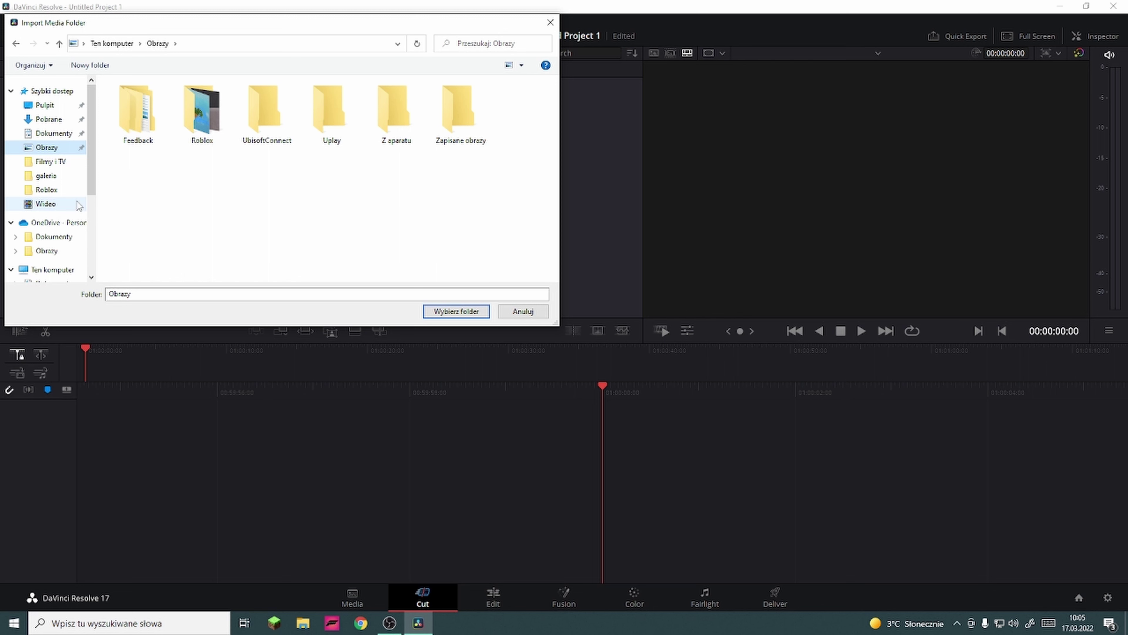
pyautogui.doubleClick(480, 98)
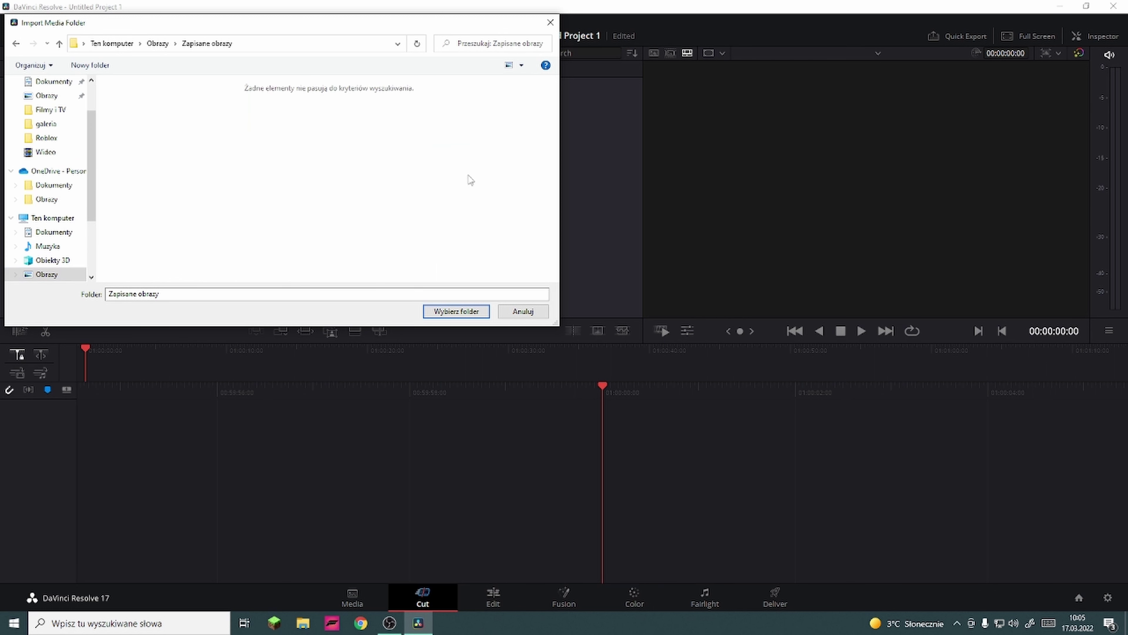
pyautogui.click(508, 311)
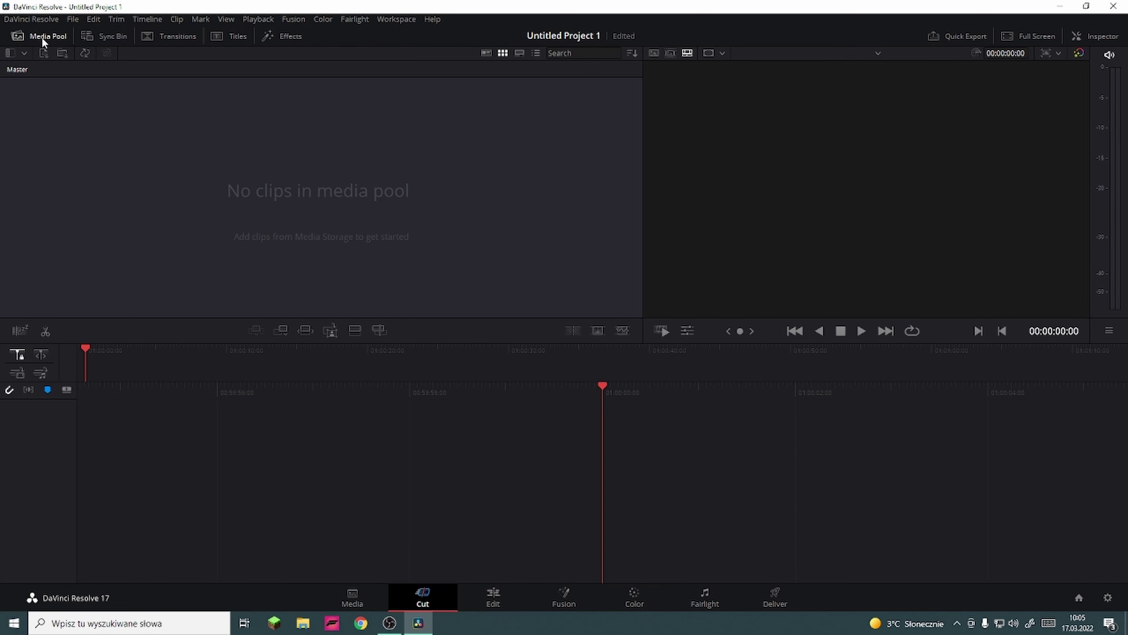
# Import the image "na film" from the Obrazy folder into the media pool
pyautogui.click(42, 53)
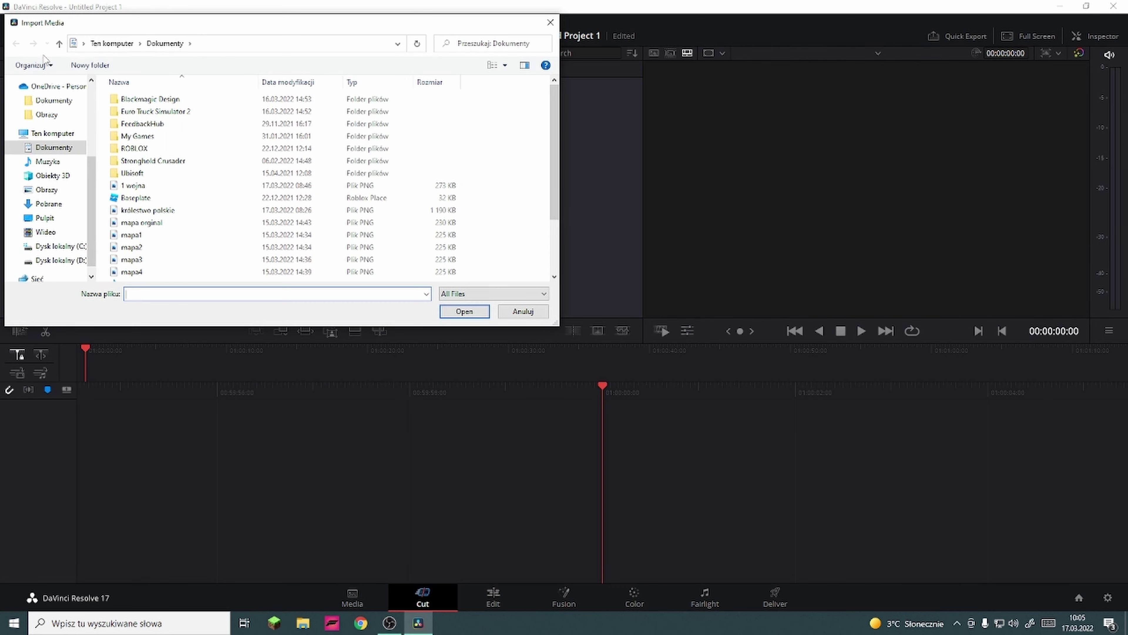
pyautogui.scroll(2, 48, 134)
pyautogui.click(46, 95)
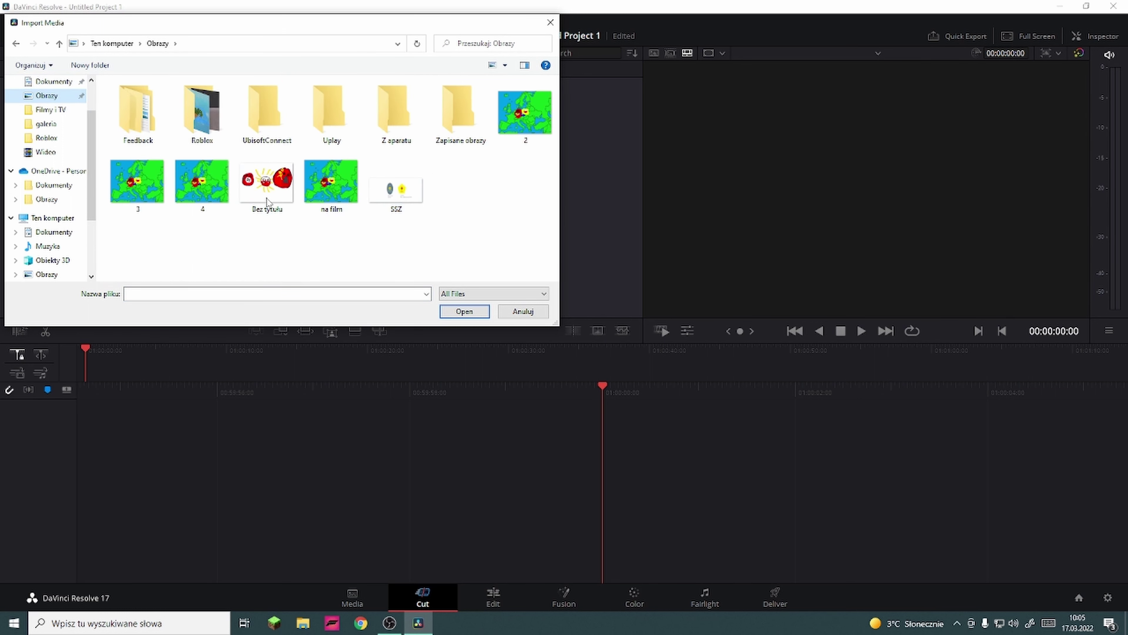
pyautogui.doubleClick(336, 209)
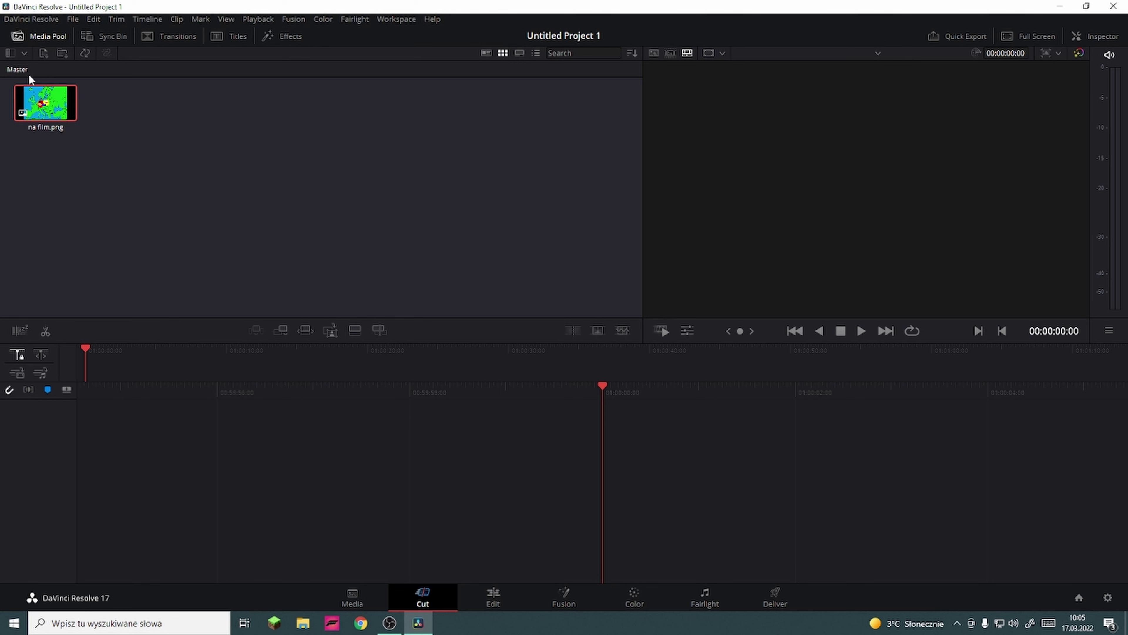
# Import the map images 2, 3 and 4 from the Obrazy folder into the media pool, one after another
pyautogui.click(43, 55)
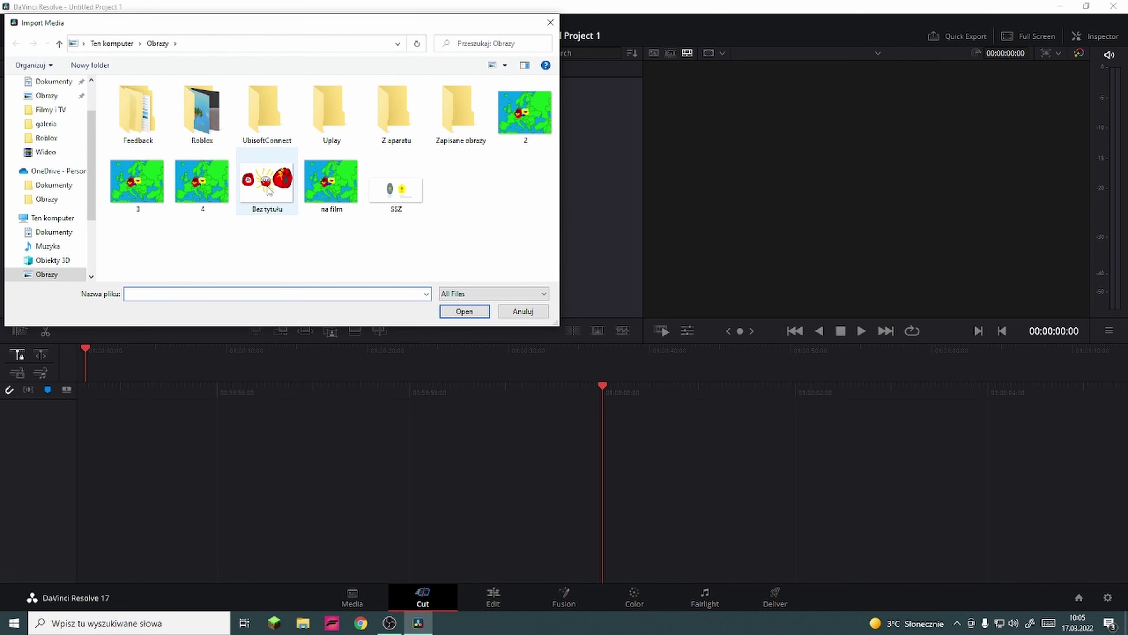
pyautogui.doubleClick(513, 120)
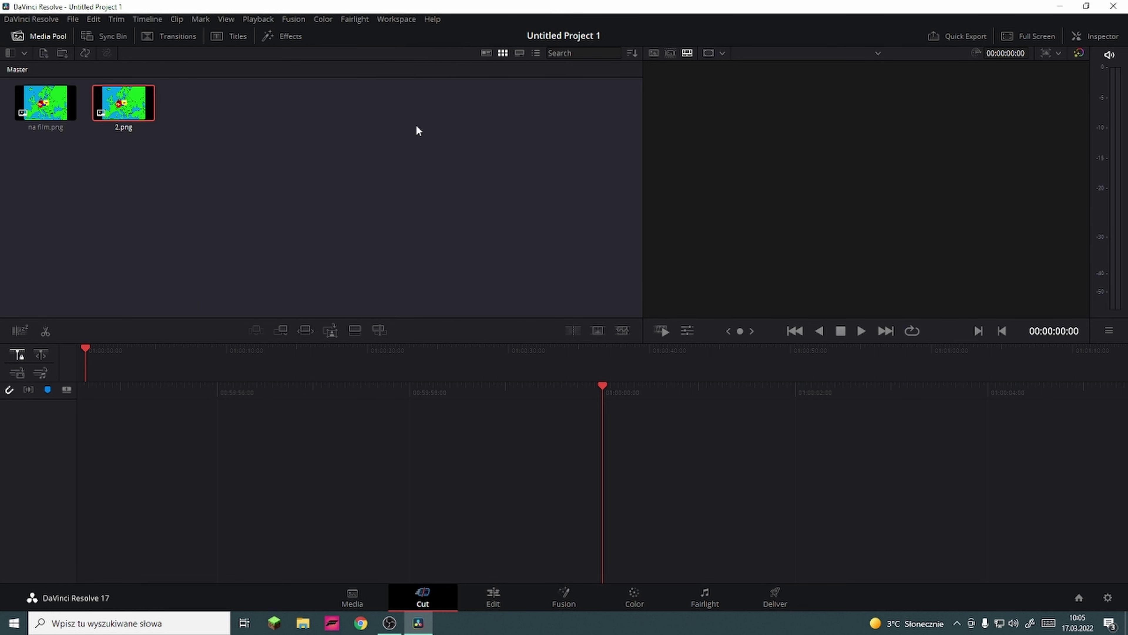
pyautogui.click(43, 51)
pyautogui.doubleClick(155, 197)
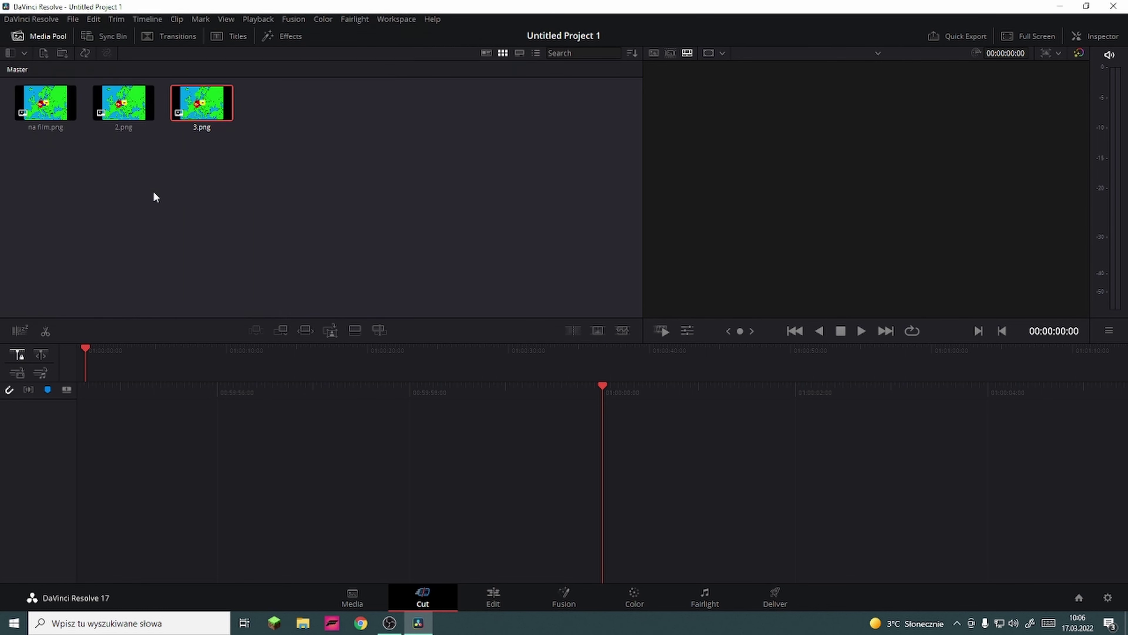
pyautogui.click(42, 52)
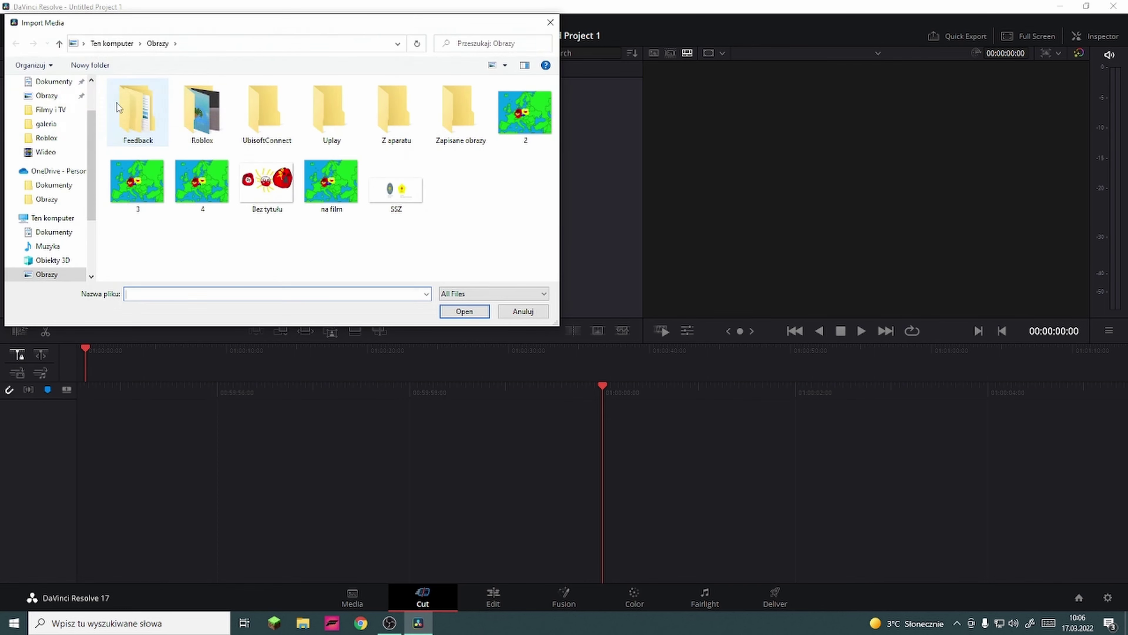
pyautogui.doubleClick(190, 195)
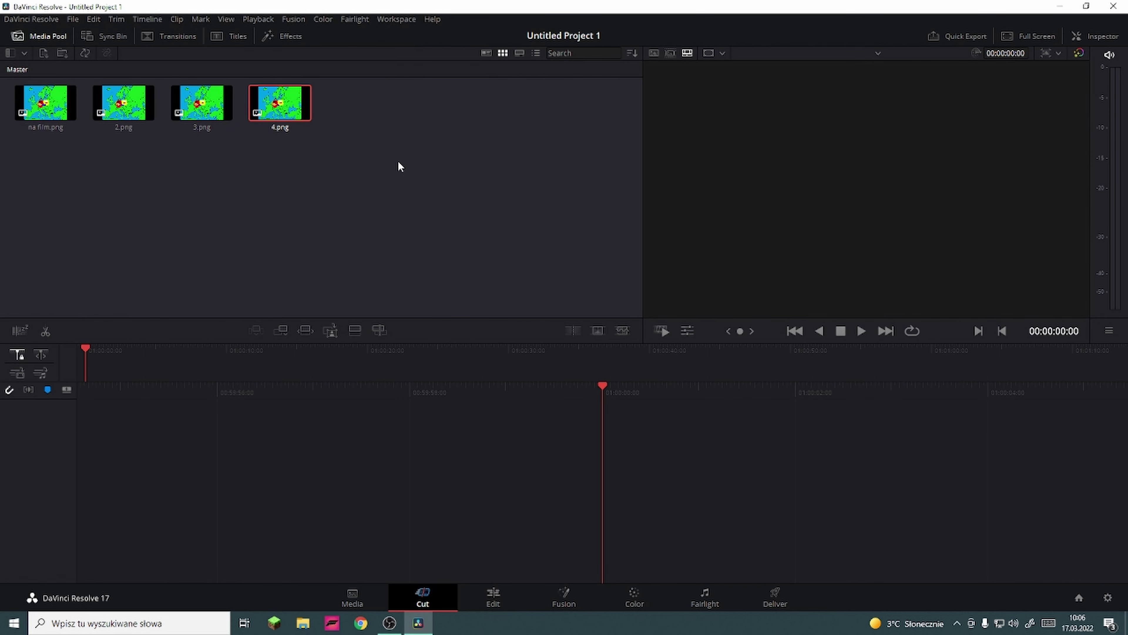
# Preview the four imported map images as one continuous source tape from beginning to end
pyautogui.click(671, 53)
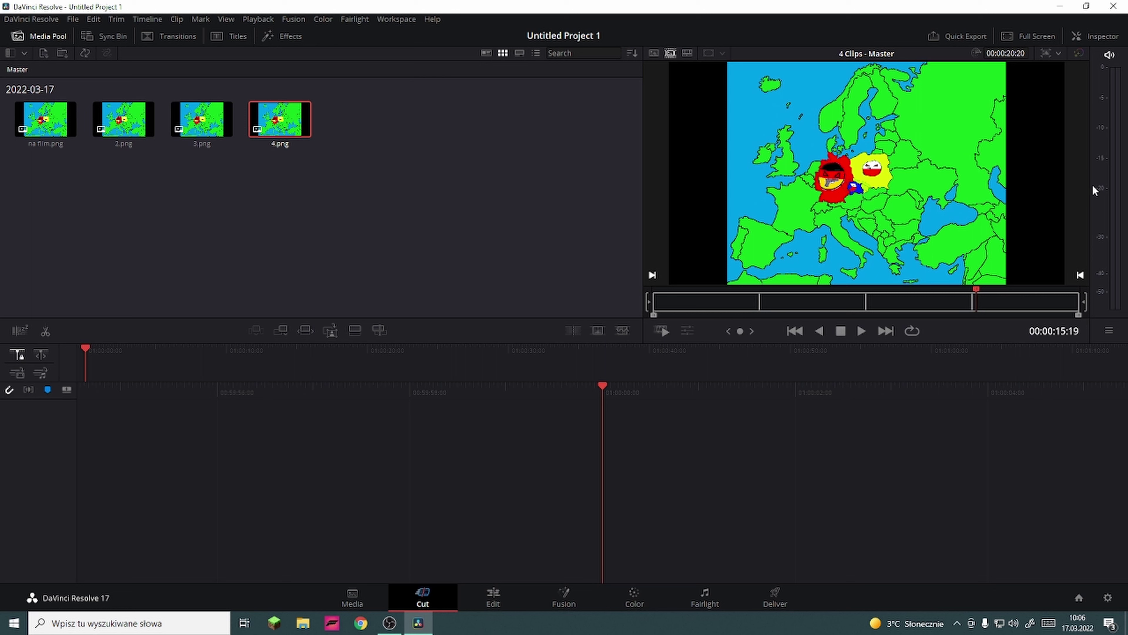
pyautogui.moveTo(984, 304); pyautogui.dragTo(653, 313)
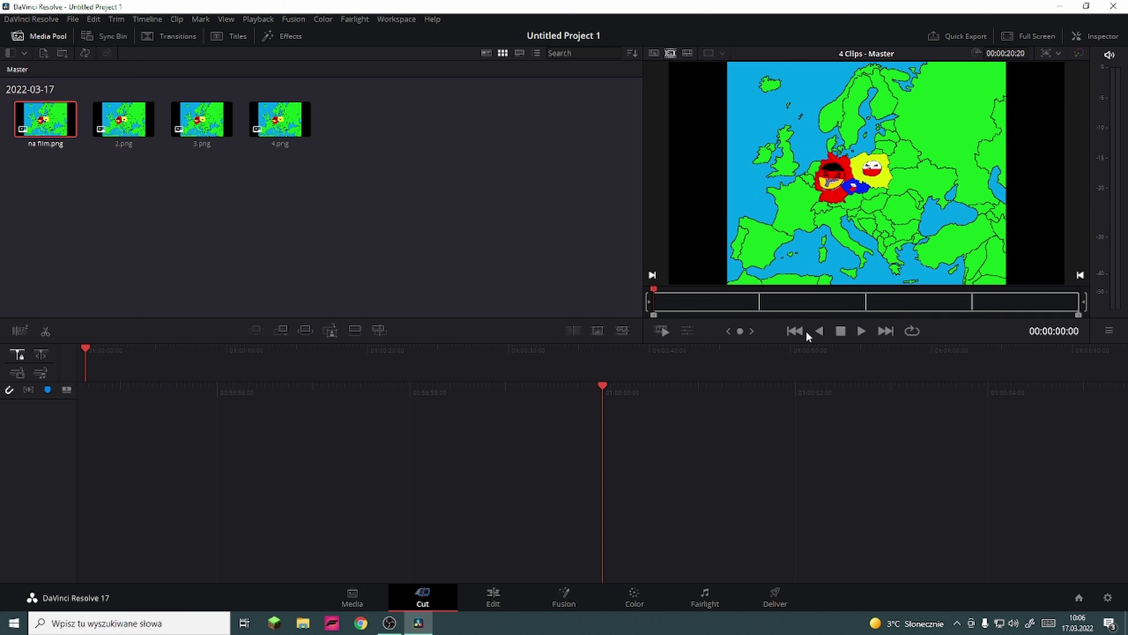
pyautogui.click(662, 331)
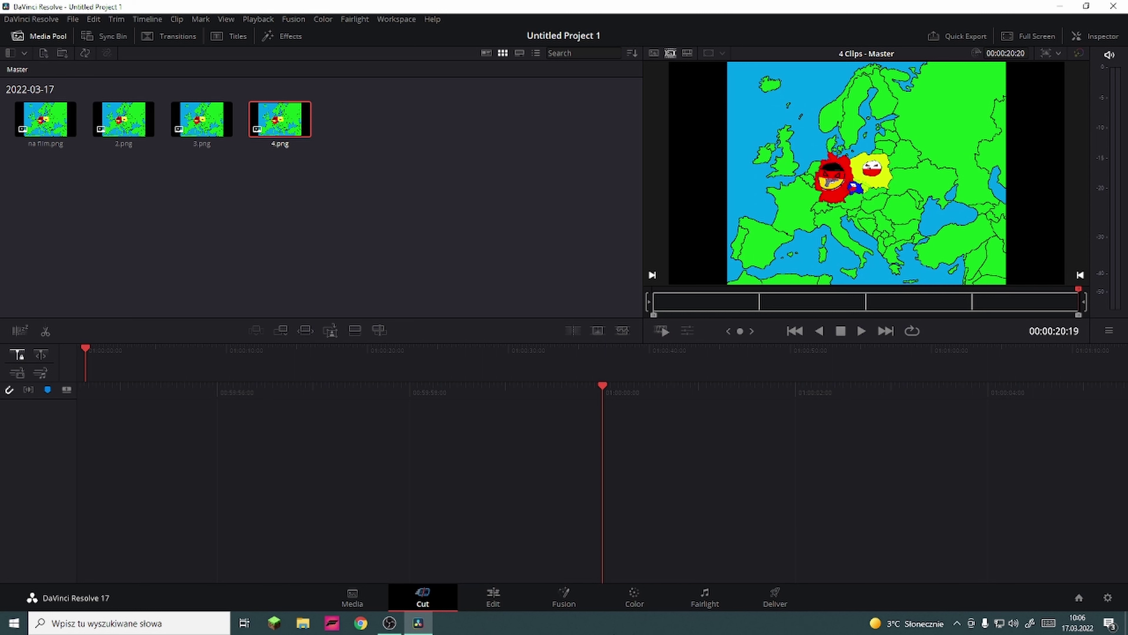
pyautogui.click(506, 597)
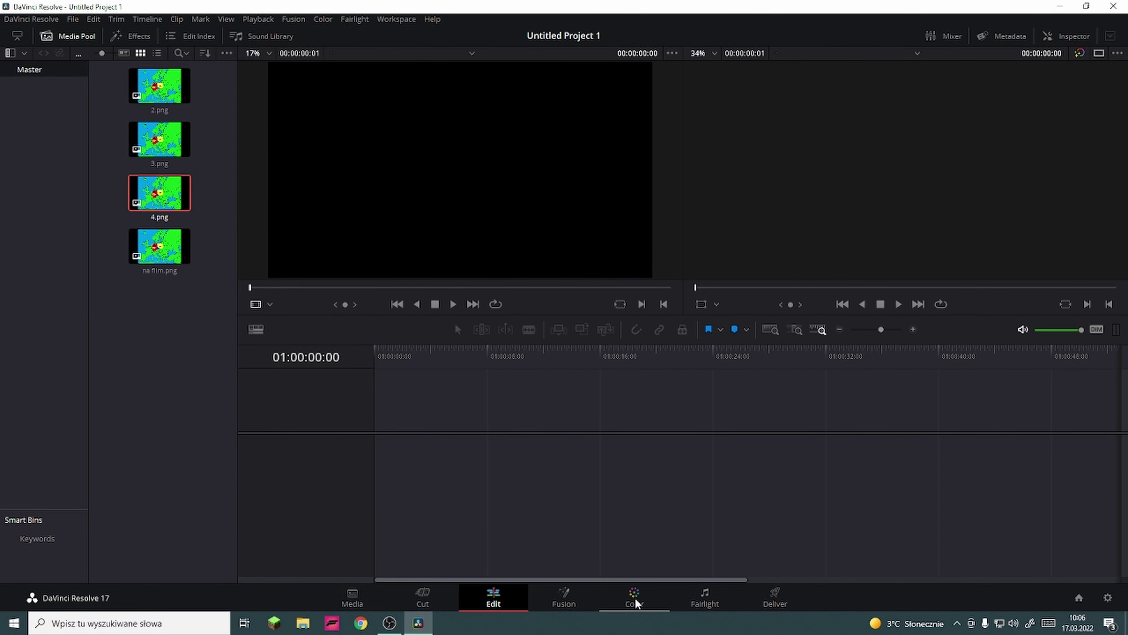
pyautogui.click(566, 600)
pyautogui.click(627, 601)
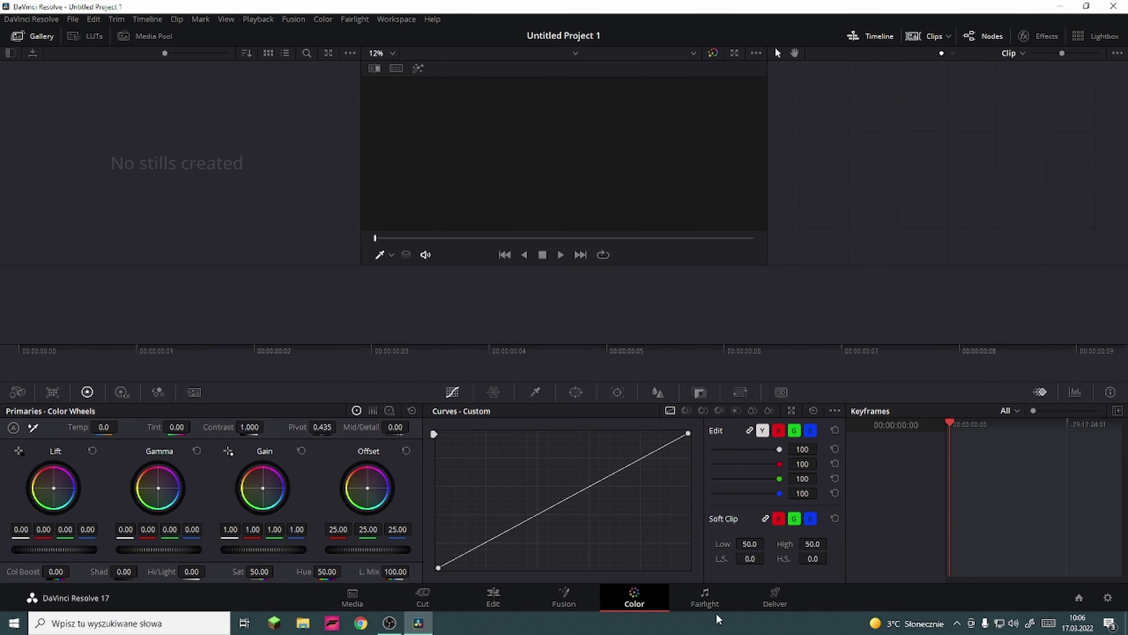
pyautogui.click(711, 604)
pyautogui.click(758, 600)
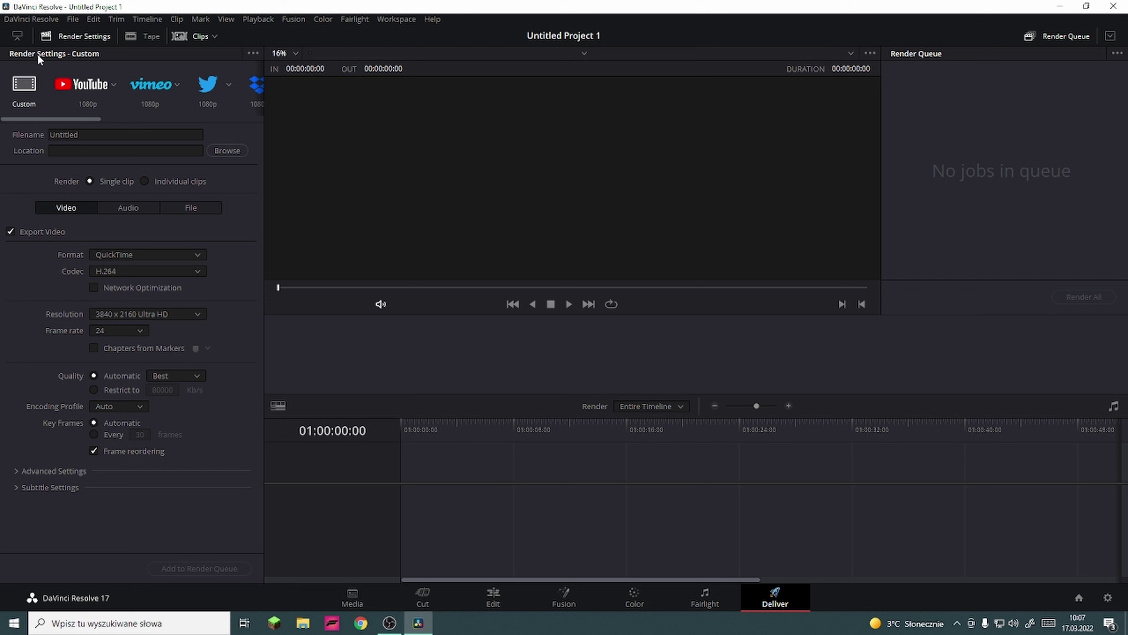
pyautogui.click(253, 54)
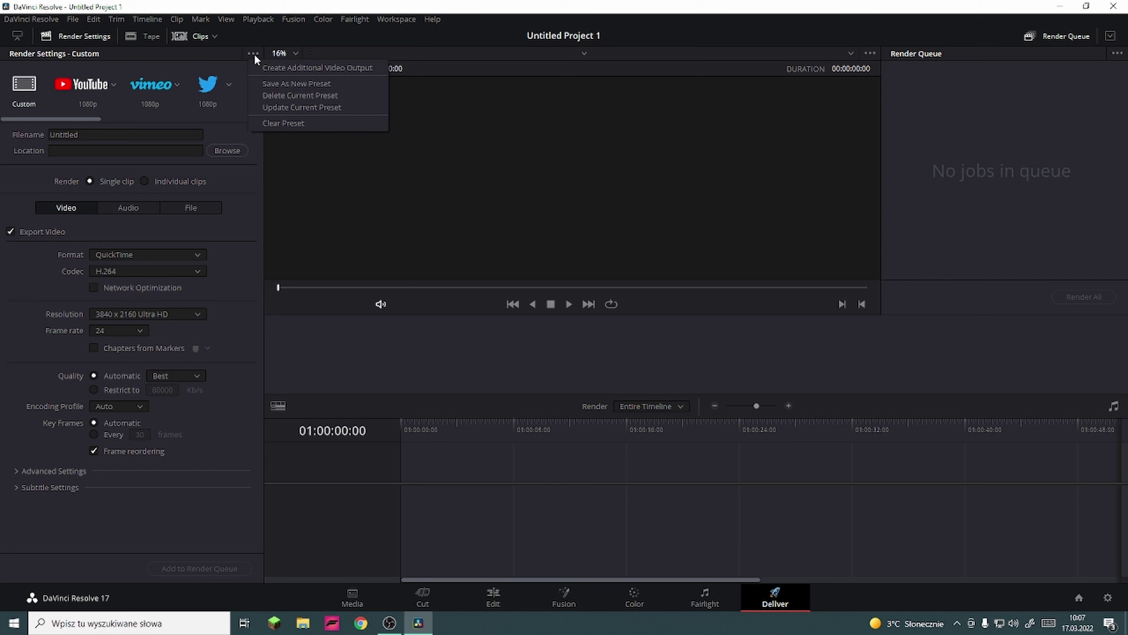
pyautogui.click(255, 57)
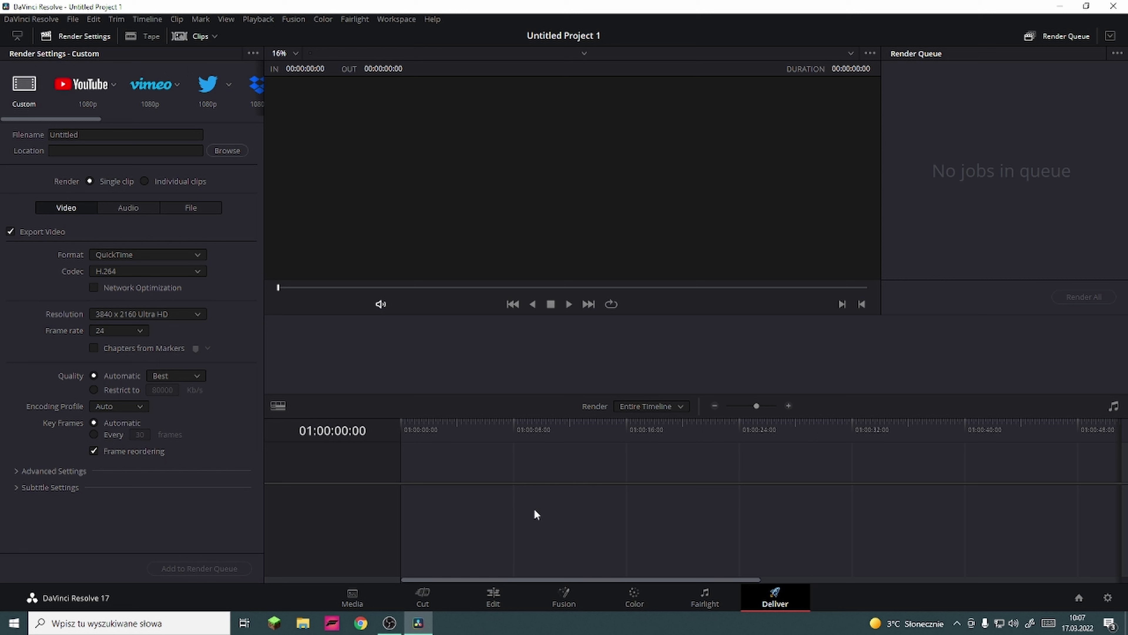
# Show the four map images as a source tape on the Cut page and place the whole tape on the timeline
pyautogui.click(435, 603)
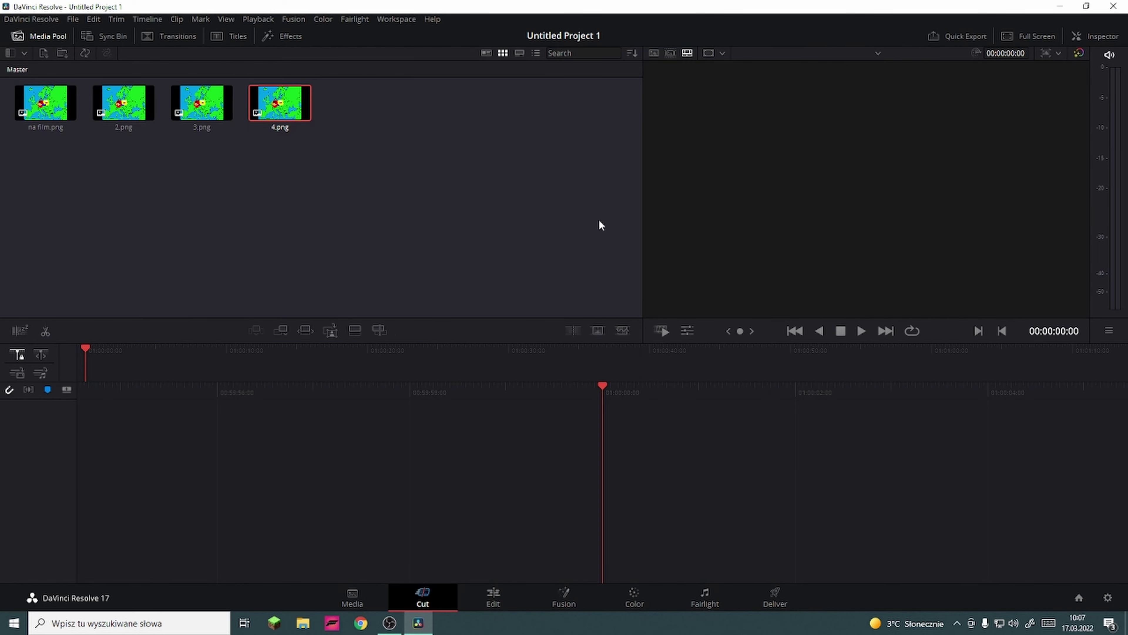
pyautogui.click(668, 55)
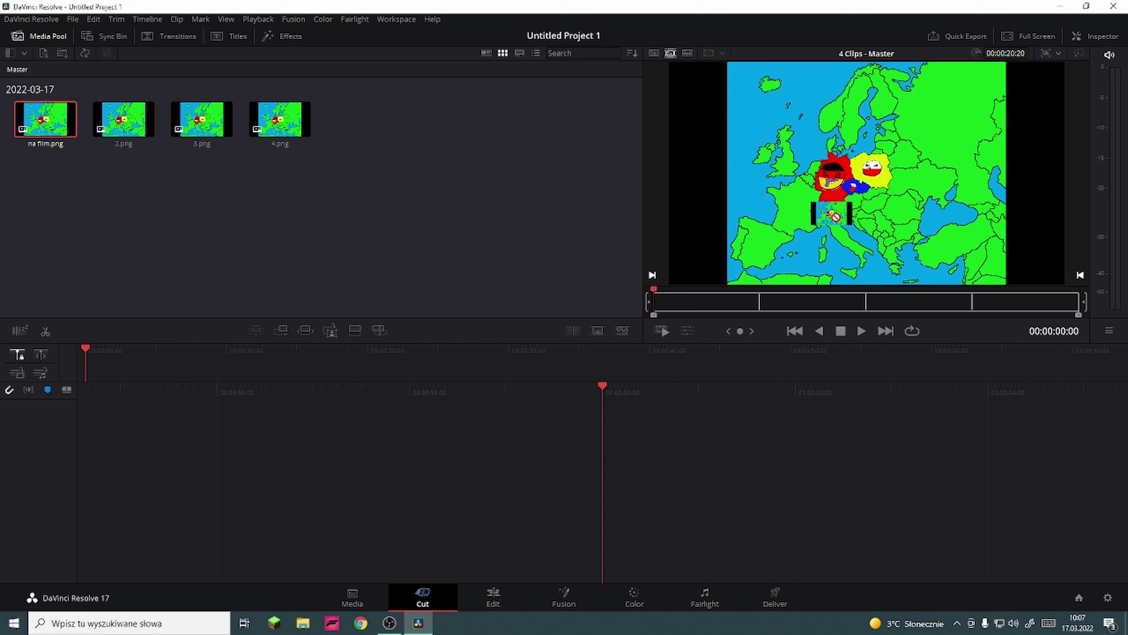
pyautogui.moveTo(834, 218); pyautogui.dragTo(490, 213)
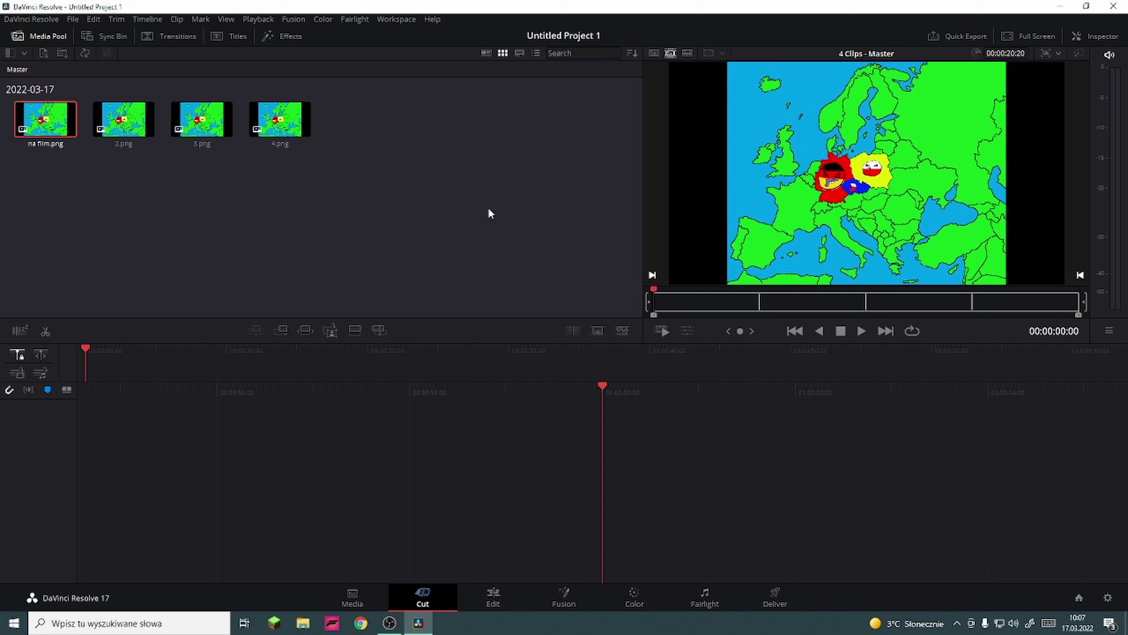
pyautogui.moveTo(924, 213); pyautogui.dragTo(755, 552)
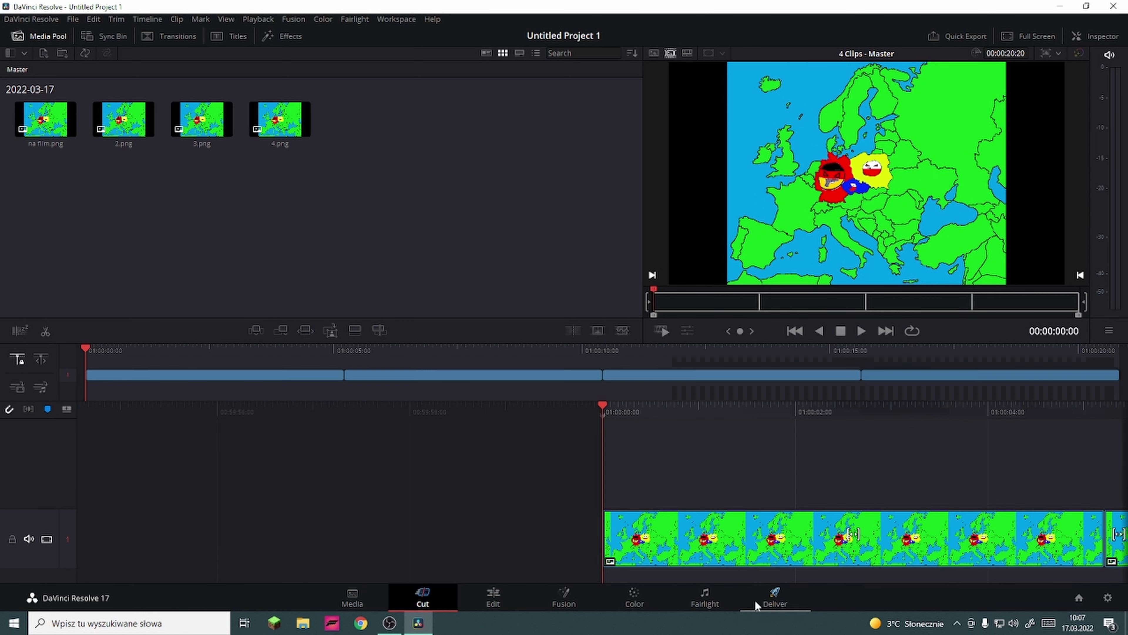
# Review the assembled timeline on the Deliver page, returning the playhead to the start and briefly playing the first clip
pyautogui.click(775, 600)
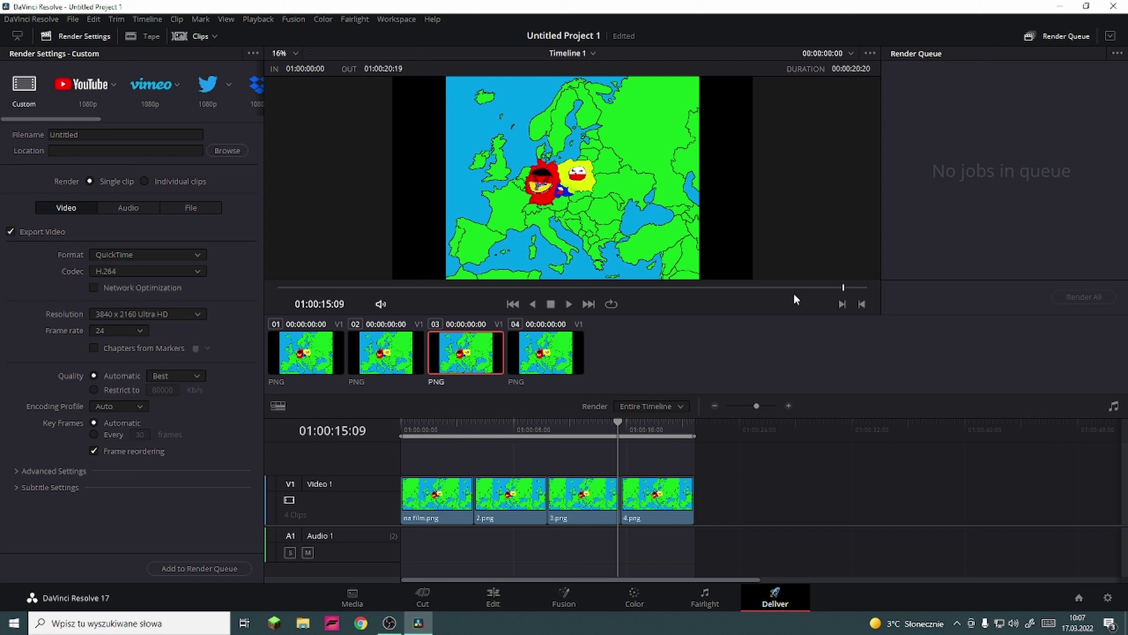
pyautogui.moveTo(843, 287); pyautogui.dragTo(244, 297)
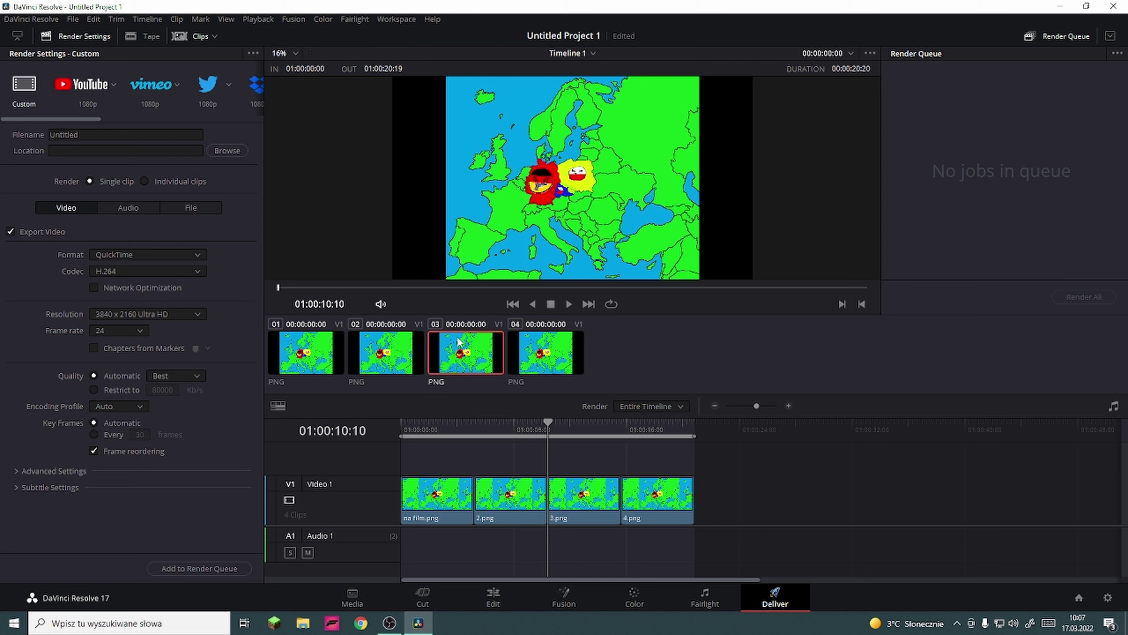
pyautogui.moveTo(544, 420); pyautogui.dragTo(363, 418)
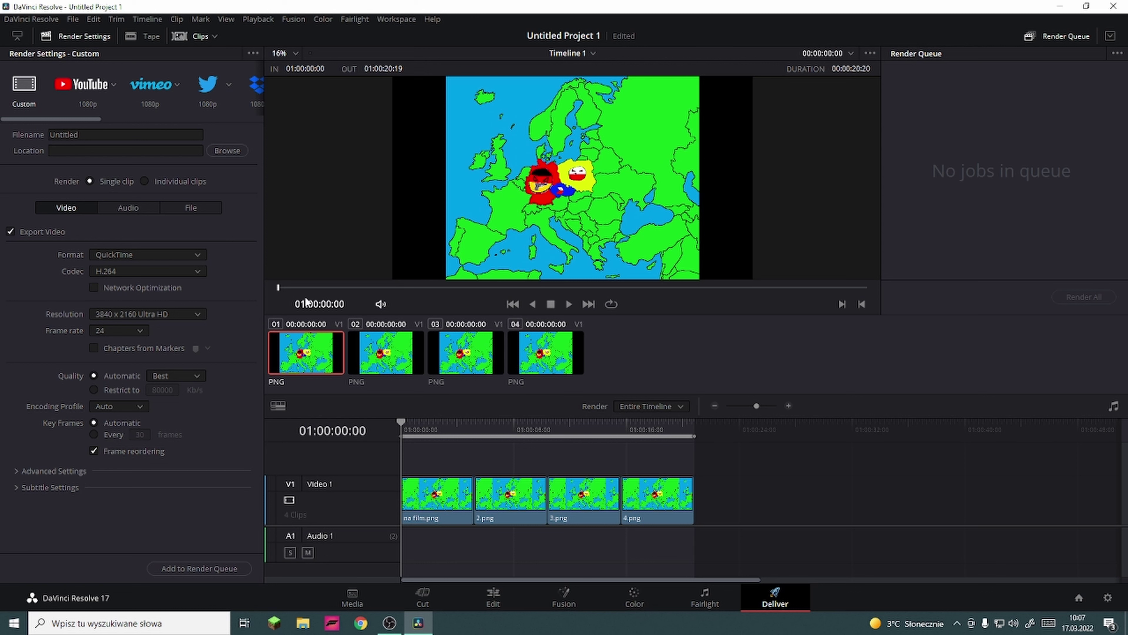
pyautogui.moveTo(285, 289)
pyautogui.mouseDown()
pyautogui.moveTo(894, 304)
pyautogui.moveTo(156, 313)
pyautogui.mouseUp()
pyautogui.moveTo(405, 423); pyautogui.dragTo(348, 458)
pyautogui.click(467, 504)
pyautogui.click(570, 307)
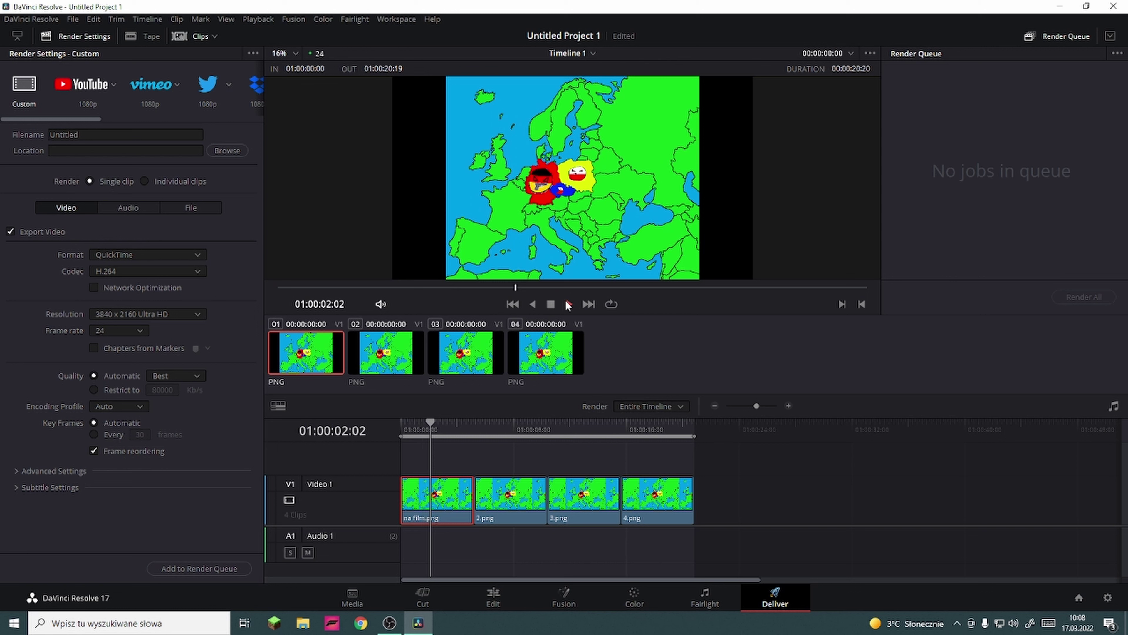
pyautogui.click(551, 306)
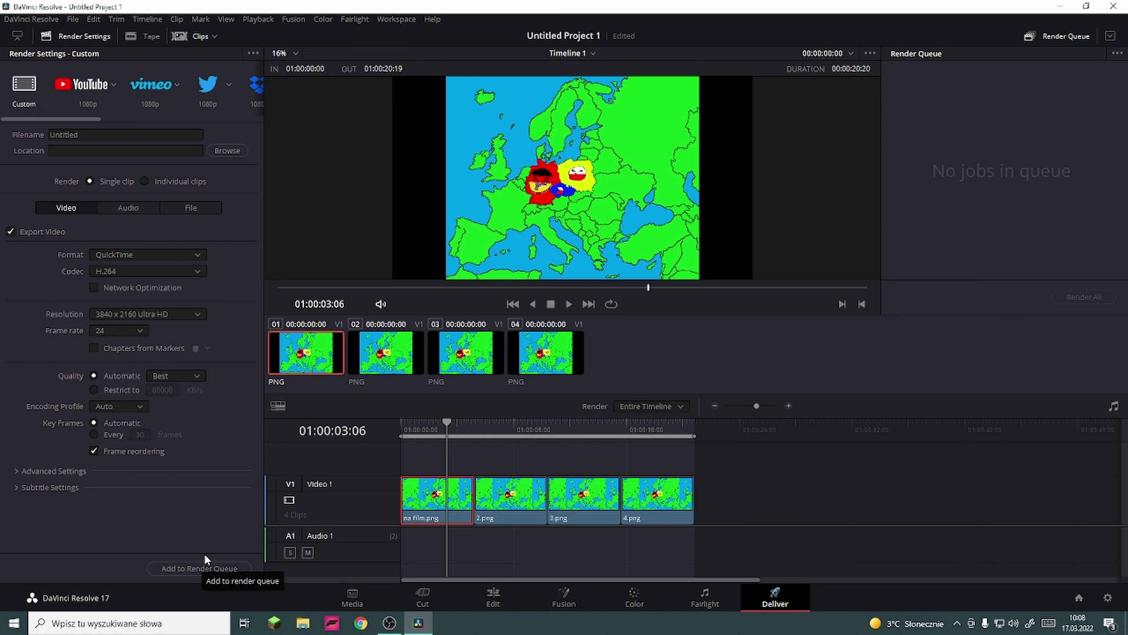
# Name the output file "gfutft" and add the timeline to the render queue with the Wideo folder as its destination
pyautogui.click(88, 134)
pyautogui.press('BackSpace')
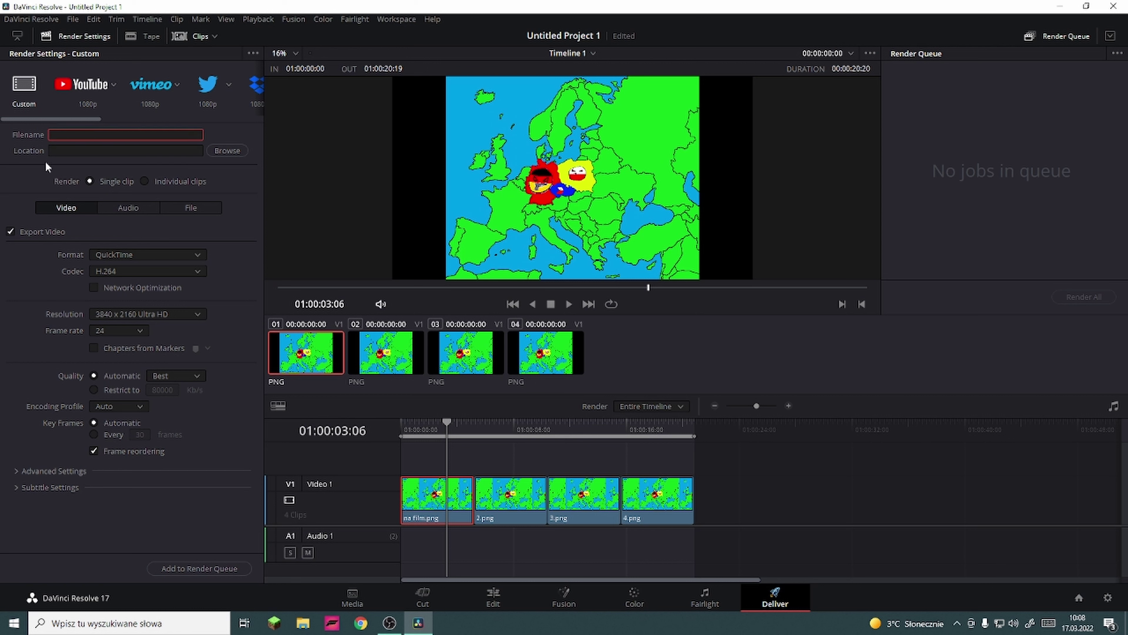
pyautogui.write('gfutft')
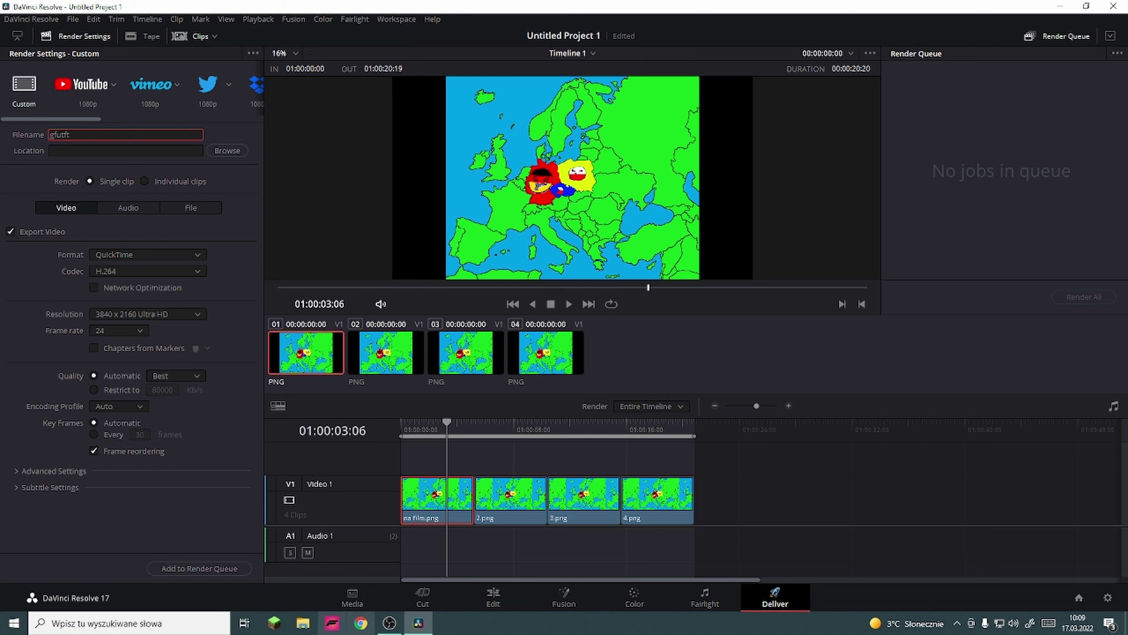
pyautogui.click(221, 568)
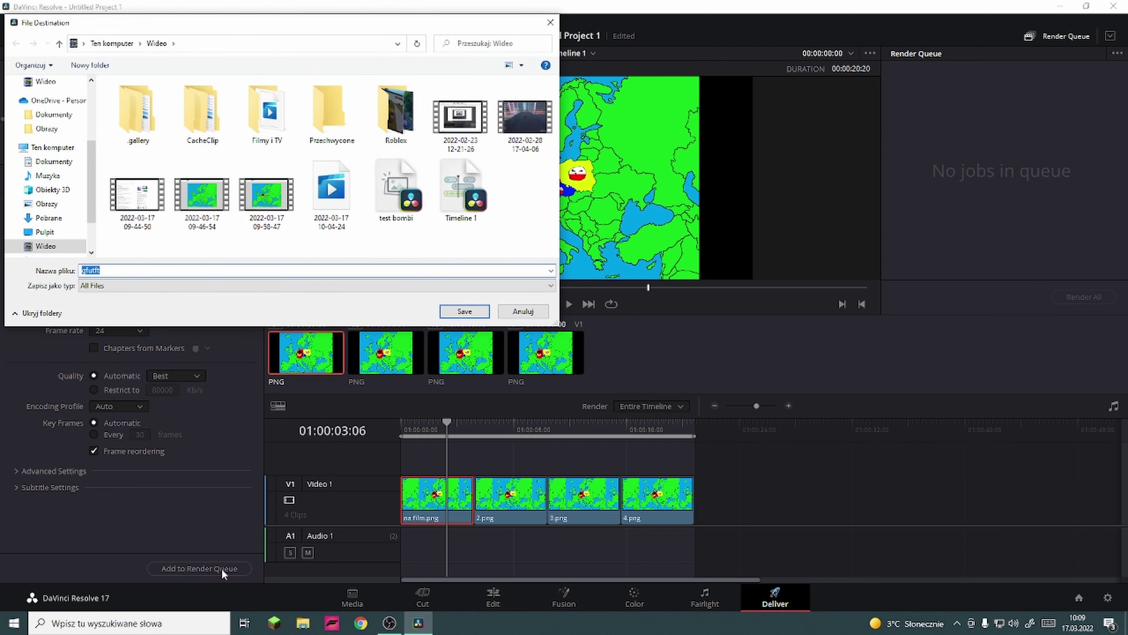
pyautogui.click(465, 311)
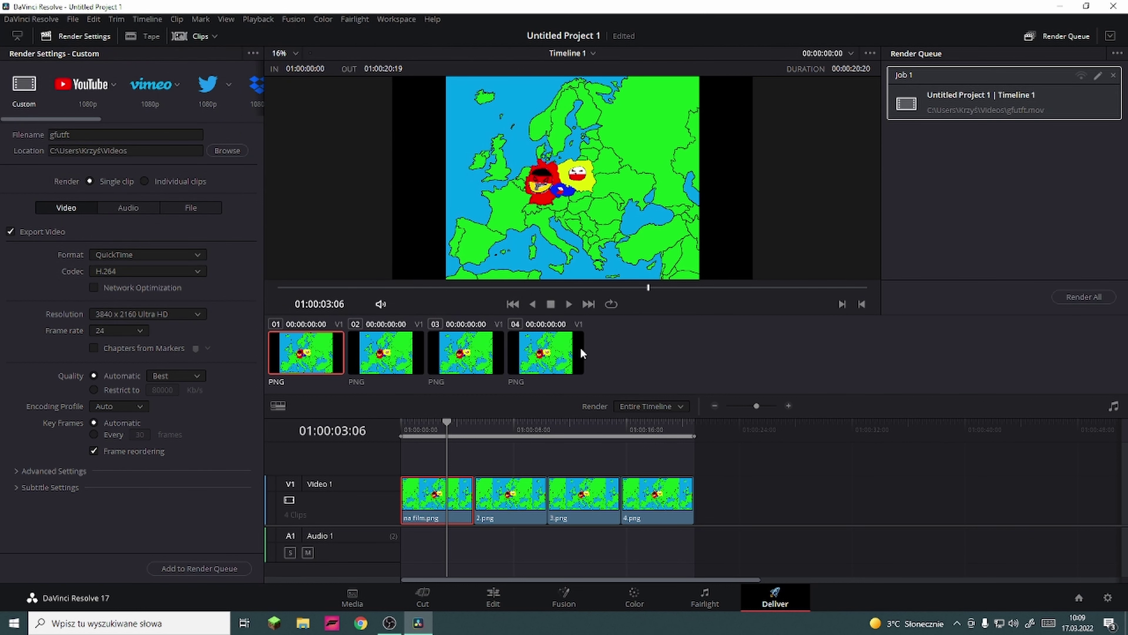
# Look for the output video in the Wideo folder in File Explorer and open the "Timeline 1" file stored there
pyautogui.click(303, 622)
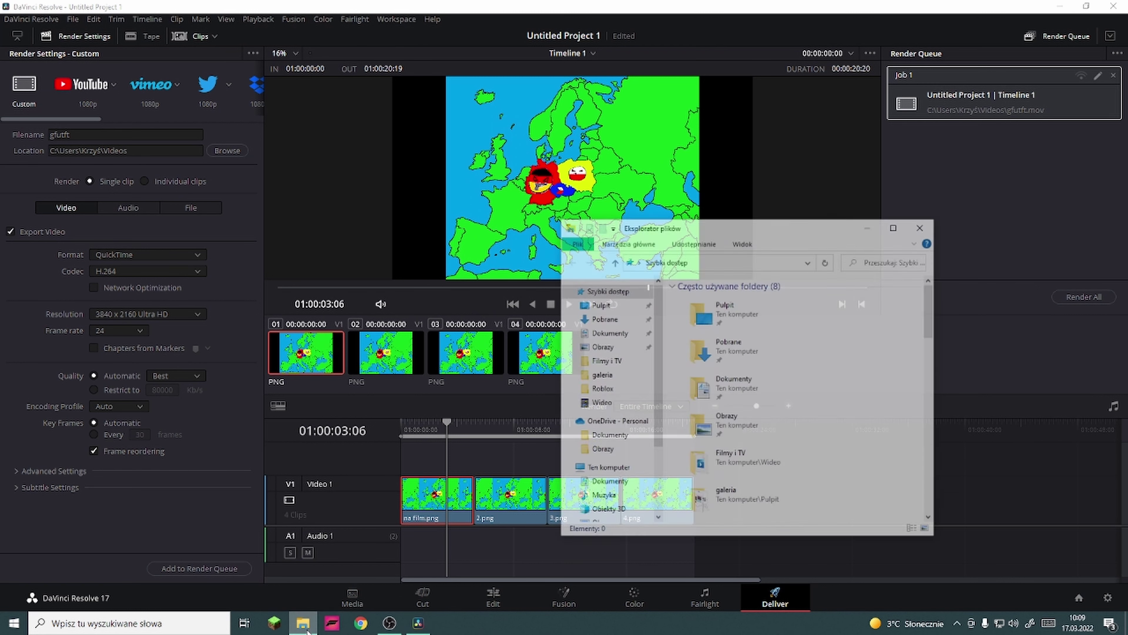
pyautogui.click(599, 403)
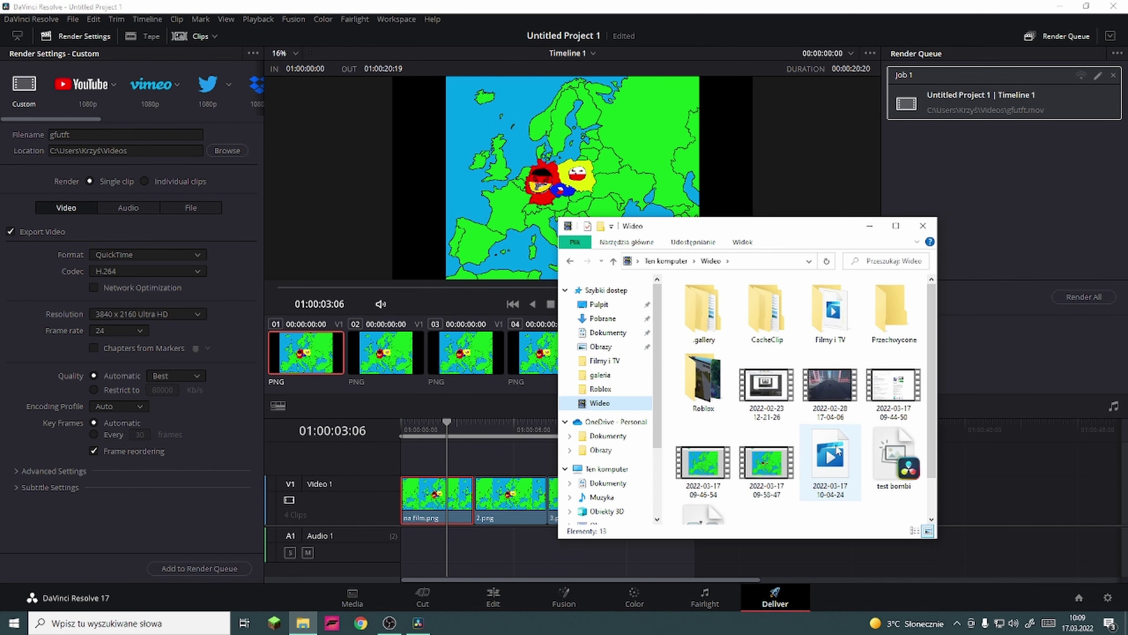
pyautogui.scroll(-1, 816, 482)
pyautogui.doubleClick(721, 489)
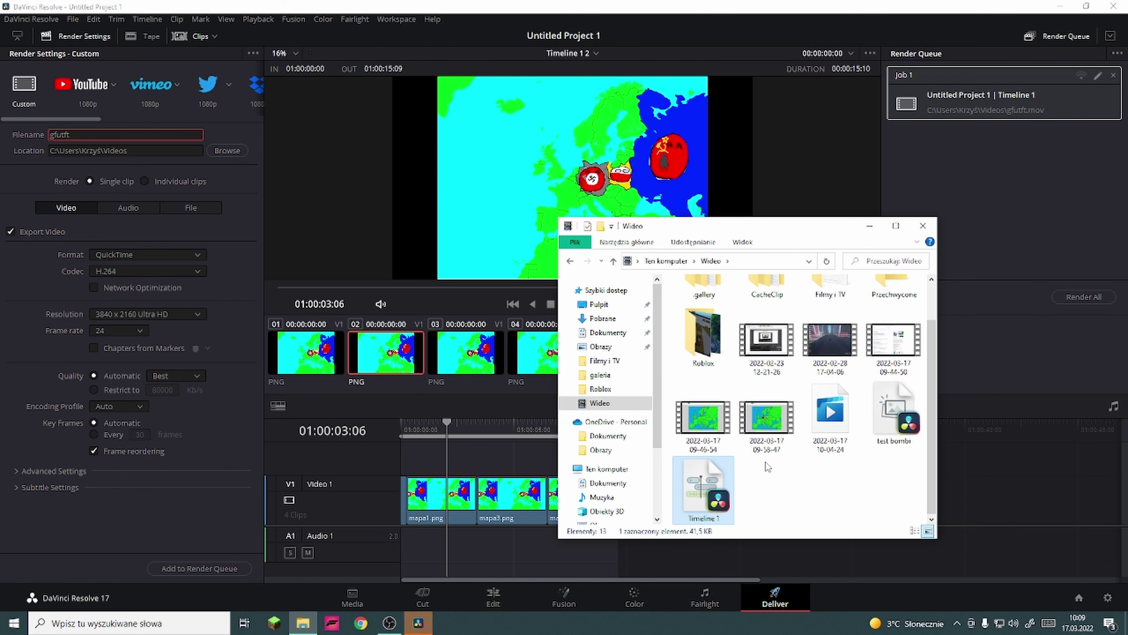
pyautogui.click(832, 430)
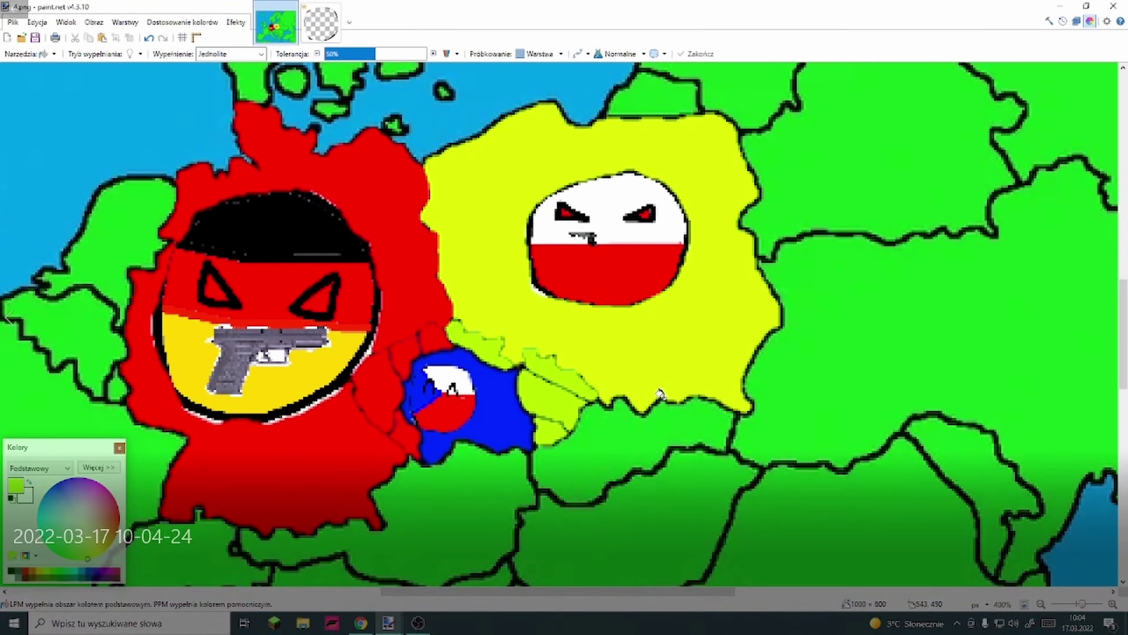
pyautogui.click(1123, 6)
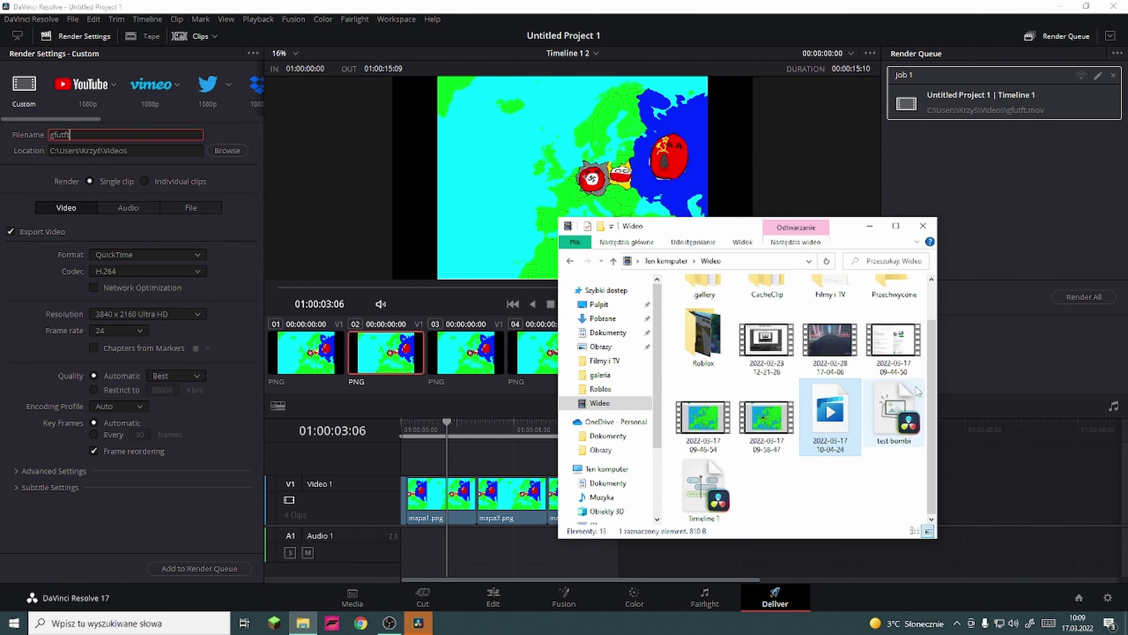
pyautogui.click(922, 225)
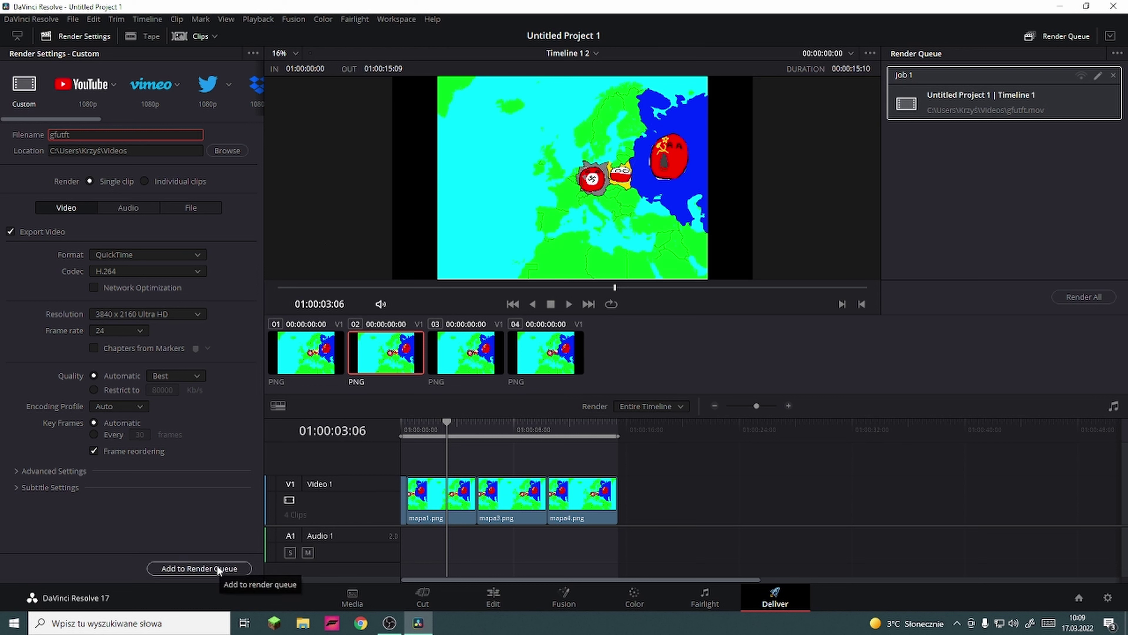
# Render the queued job in DaVinci Resolve and play the finished "gfutft" video from the Wideo folder
pyautogui.click(1080, 297)
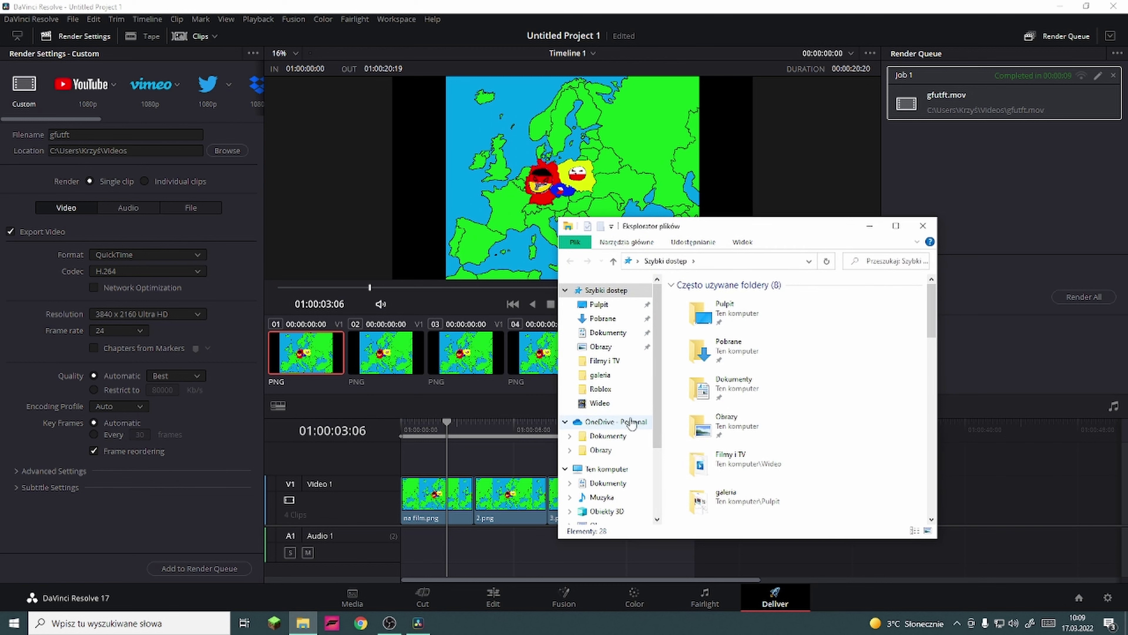
pyautogui.click(600, 403)
pyautogui.scroll(-1, 835, 473)
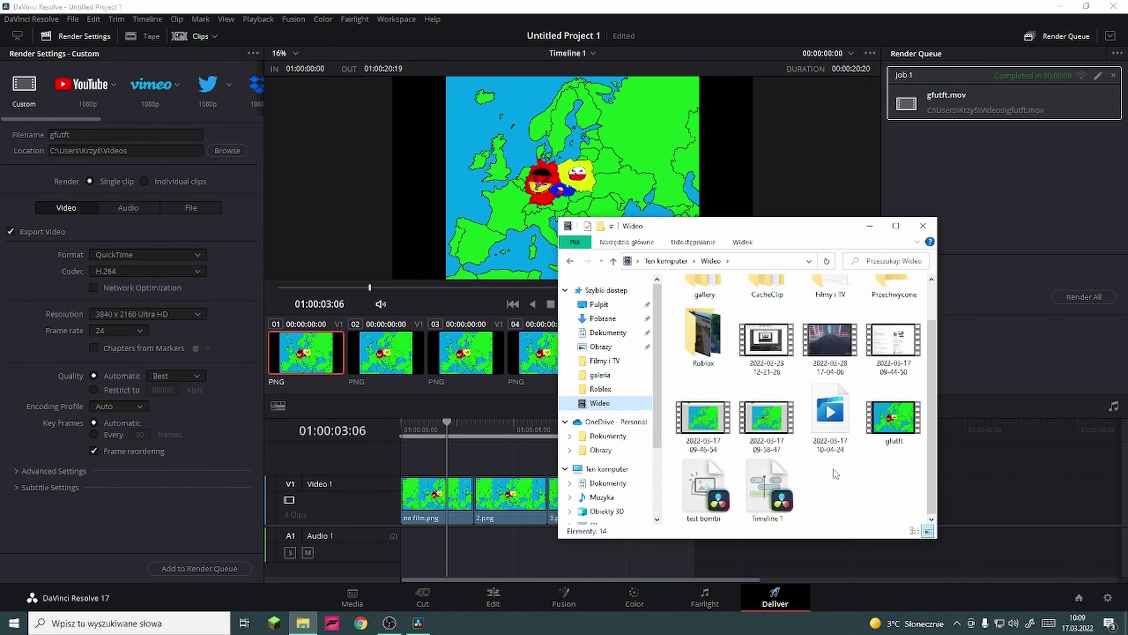
pyautogui.doubleClick(906, 423)
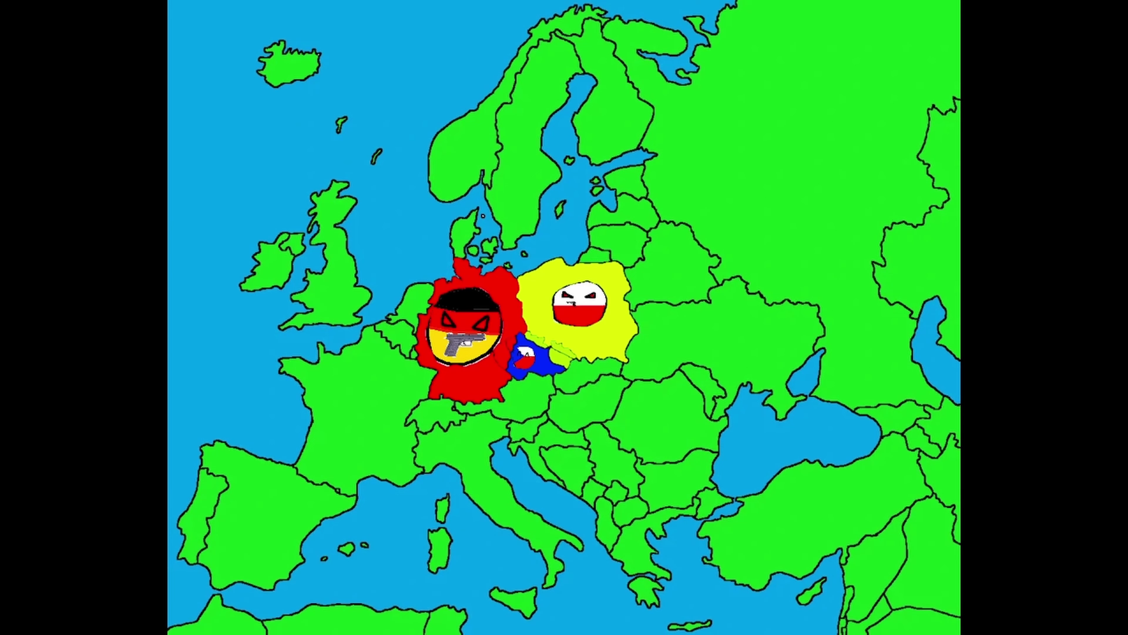
pyautogui.moveTo(439, 481)
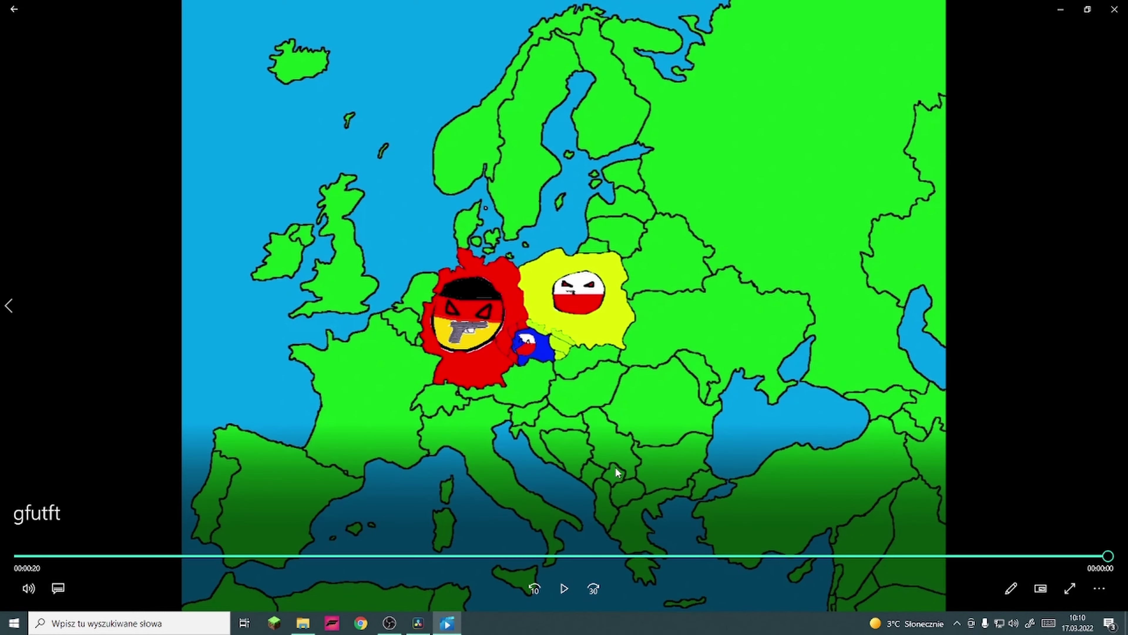
# Close the video player, DaVinci Resolve and the Wideo folder window to return to the desktop
pyautogui.click(1115, 9)
pyautogui.click(1114, 9)
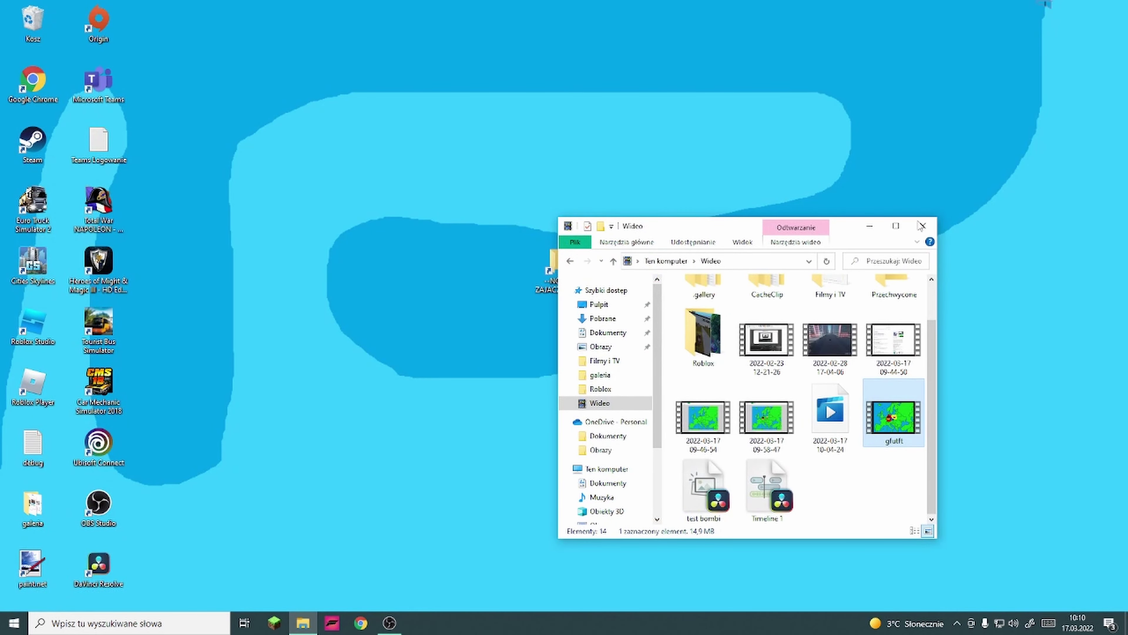
pyautogui.click(916, 228)
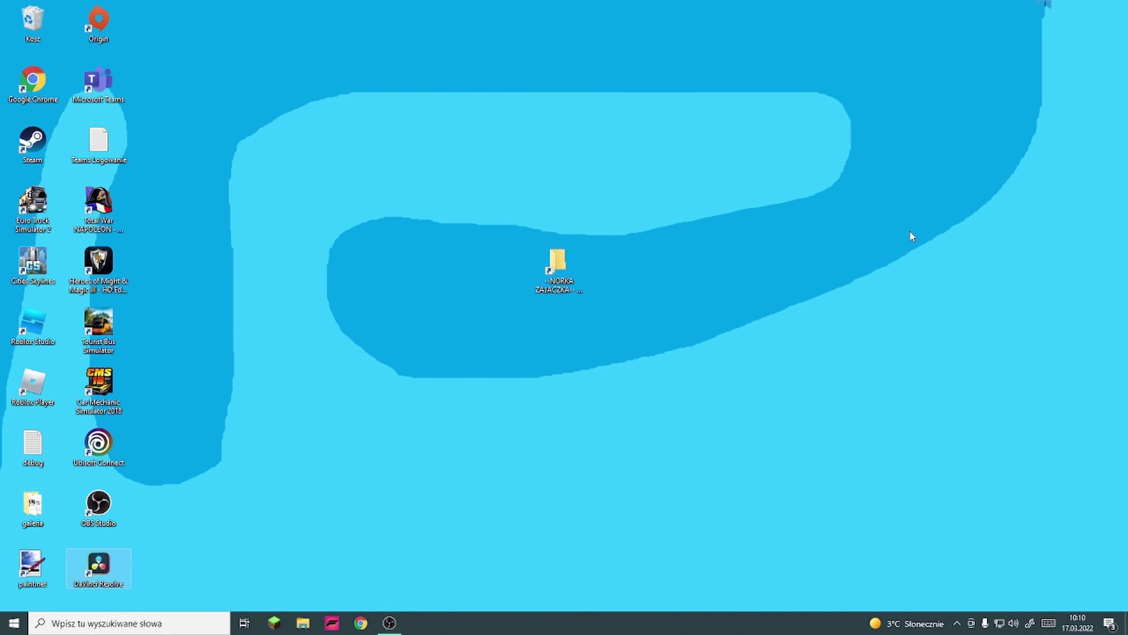